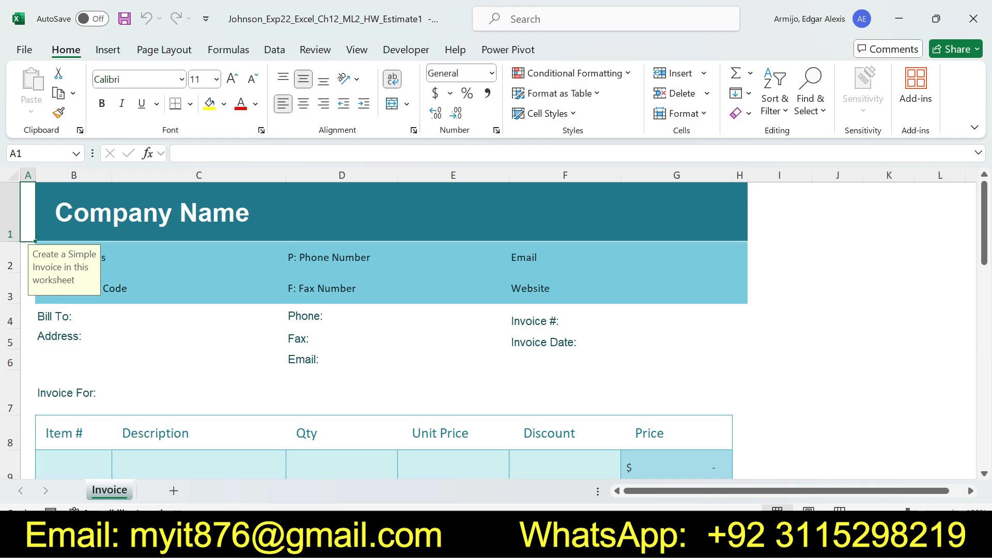
Switch to the Word instructions document and highlight the title "Exp22_Excel_Ch12_ML2_Customer Estimate" in yellow
key("alt+Tab")
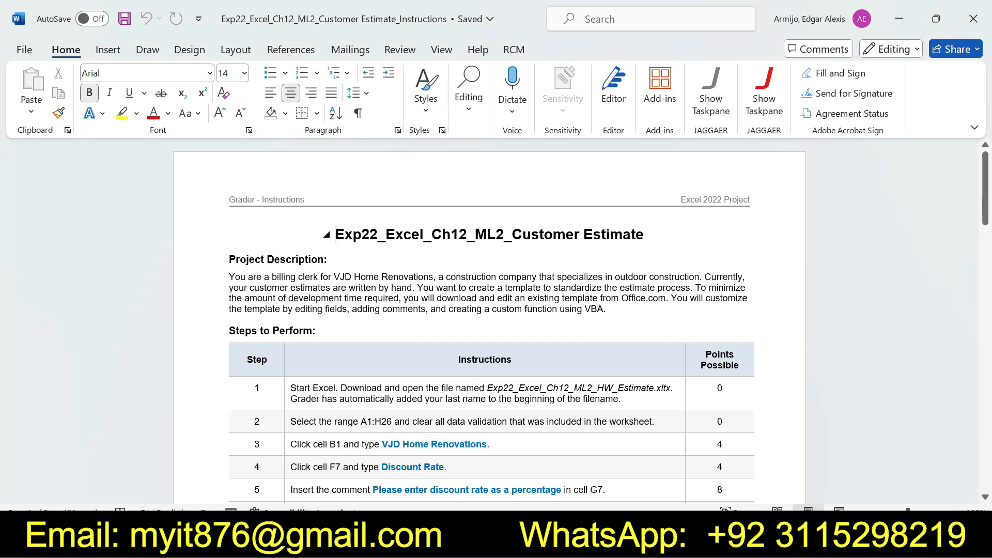
key("shift+Right")
key("shift+Right")
key("shift+Right")
key("shift+Right")
key("shift+Right")
key("shift+Right")
key("shift+Right")
key("shift+Right")
key("shift+Right")
key("shift+Right")
key("shift+Right")
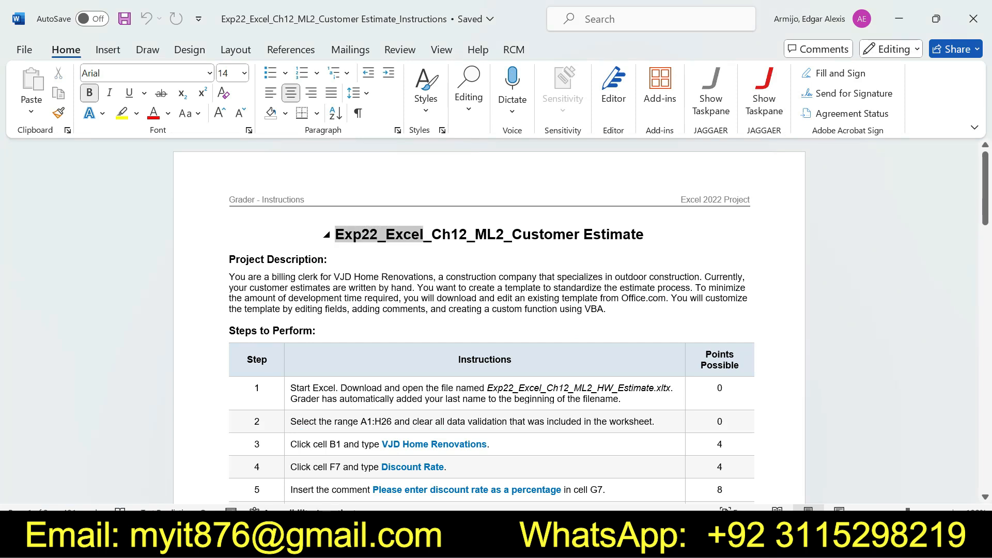
key("shift+Right")
key("shift+Right")
key("shift+Right")
key("shift+Right")
key("shift+Right")
key("shift+Right")
key("shift+Right")
key("shift+Right")
key("shift+Right")
key("shift+Right")
key("shift+Right")
key("shift+Right")
key("shift+Right")
key("shift+Right")
key("shift+Right")
key("shift+Right")
key("shift+Right")
key("shift+Right")
key("shift+Right")
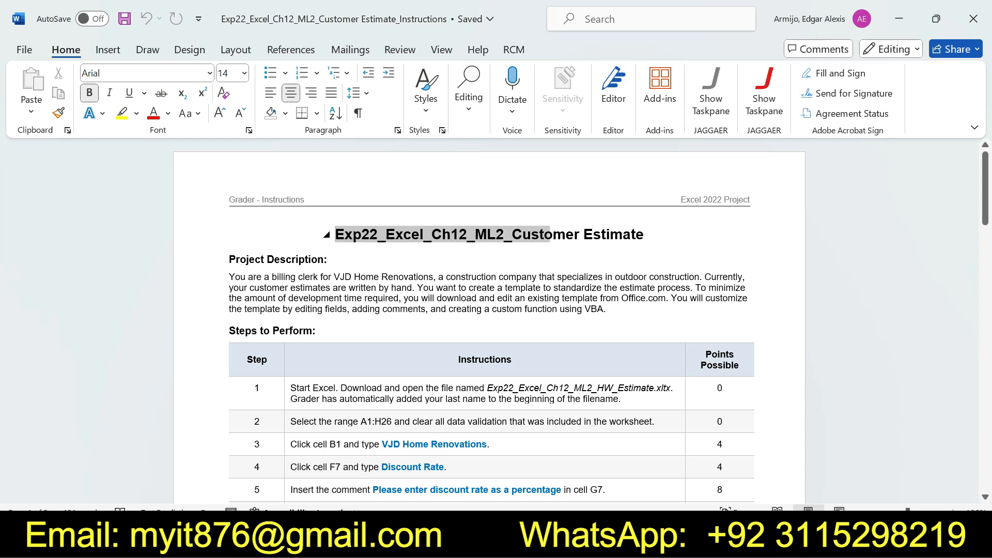
left_click_drag(583, 234, 648, 234)
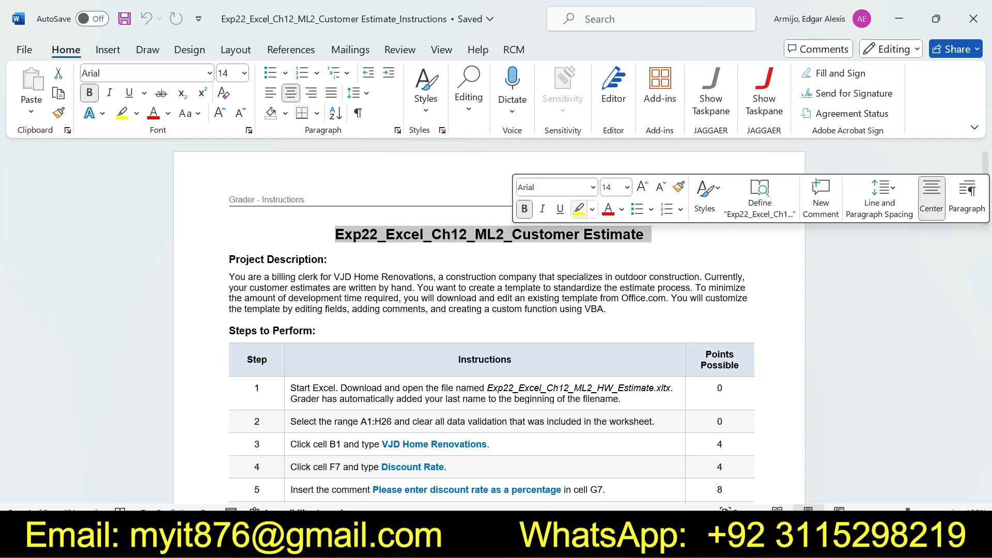
left_click(578, 209)
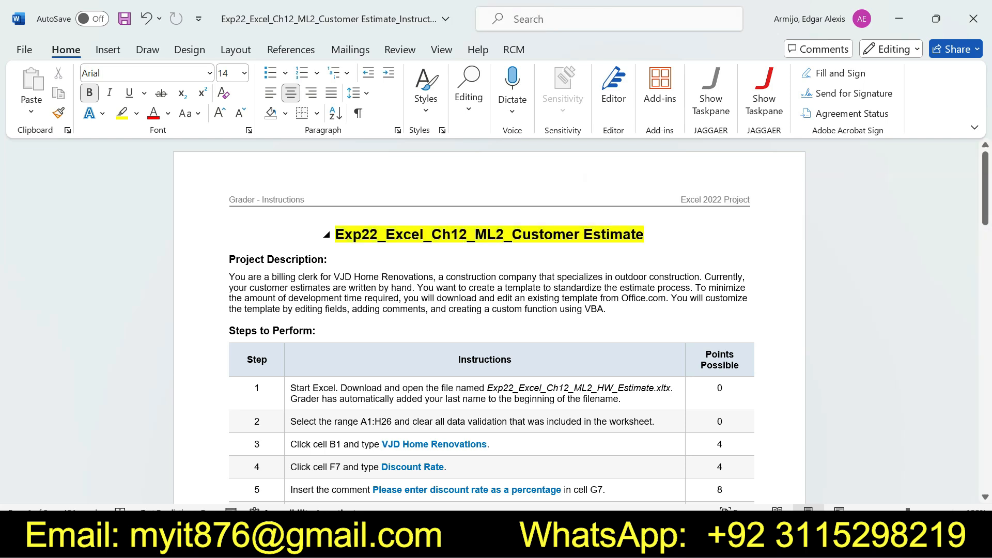
Select the highlighted document title from start to end while reading it
key("Home")
key("shift+Right")
key("shift+Right")
key("shift+Right")
key("shift+Right")
key("shift+Right")
key("shift+Right")
key("shift+Right")
key("shift+Right")
key("shift+Right")
key("shift+Right")
key("shift+Right")
key("shift+Right")
key("shift+Right")
key("shift+Right")
key("shift+Right")
key("shift+Right")
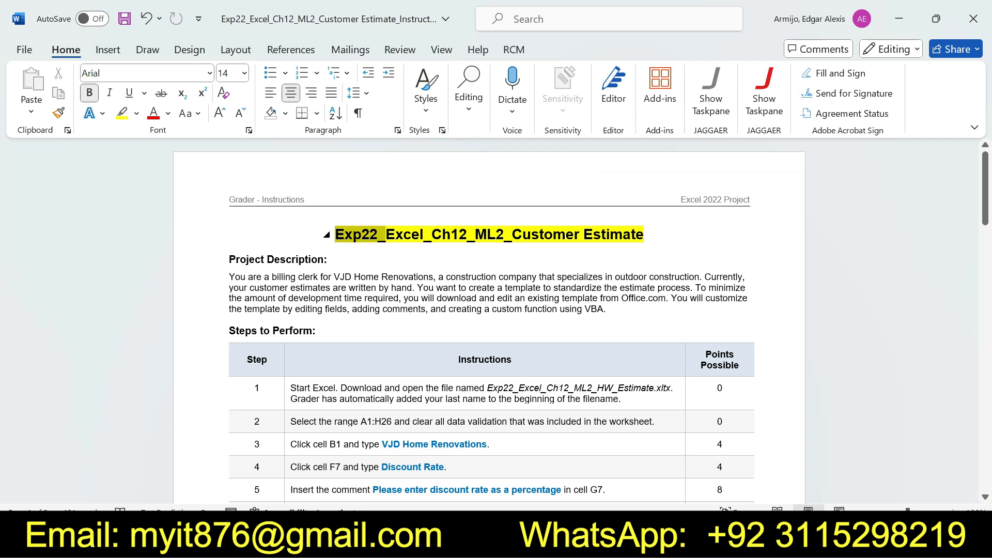
key("shift+Right")
key("shift+Right")
key("shift+Right")
key("shift+Right")
key("shift+Right")
key("shift+Right")
key("shift+Right")
key("shift+Right")
key("shift+Right")
key("shift+Right")
key("shift+Right")
key("shift+Right")
key("shift+Right")
key("shift+Right")
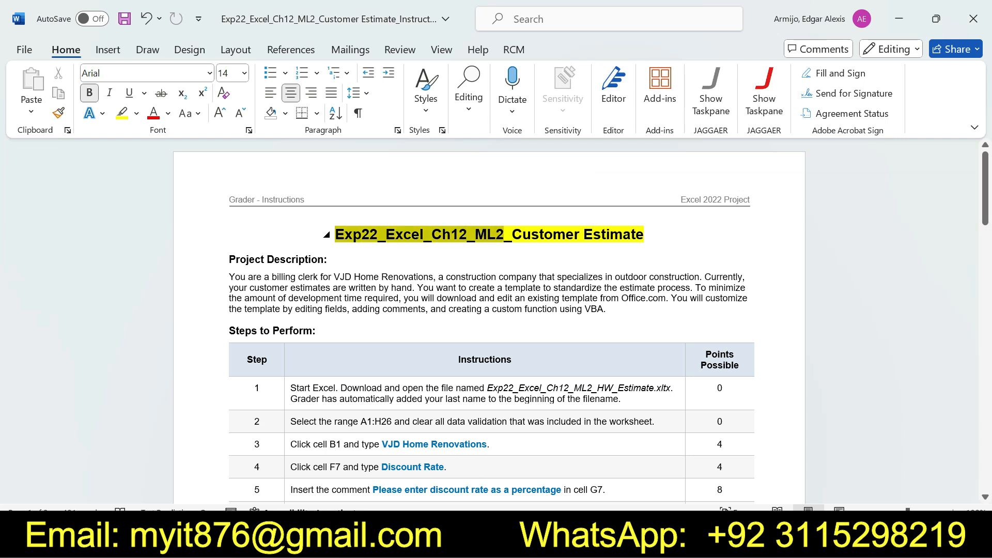
key("shift+Right")
key("shift+Right")
key("shift+Right")
key("shift+Right")
key("shift+Right")
key("shift+Right")
key("shift+Right")
key("shift+Right")
key("shift+Right")
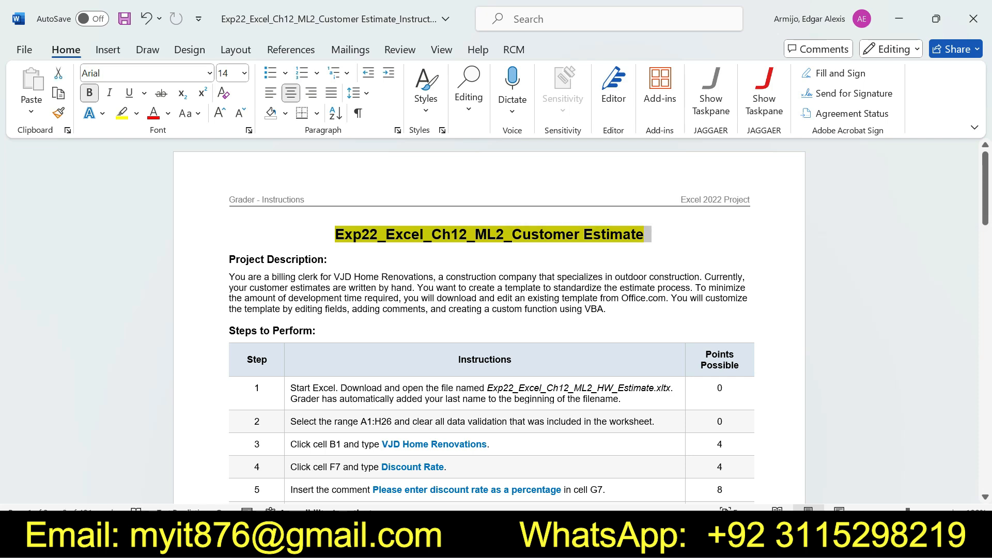
Check the invoice workbook in Excel and return to the Word instructions
mouse_move(717, 543)
left_click(717, 459)
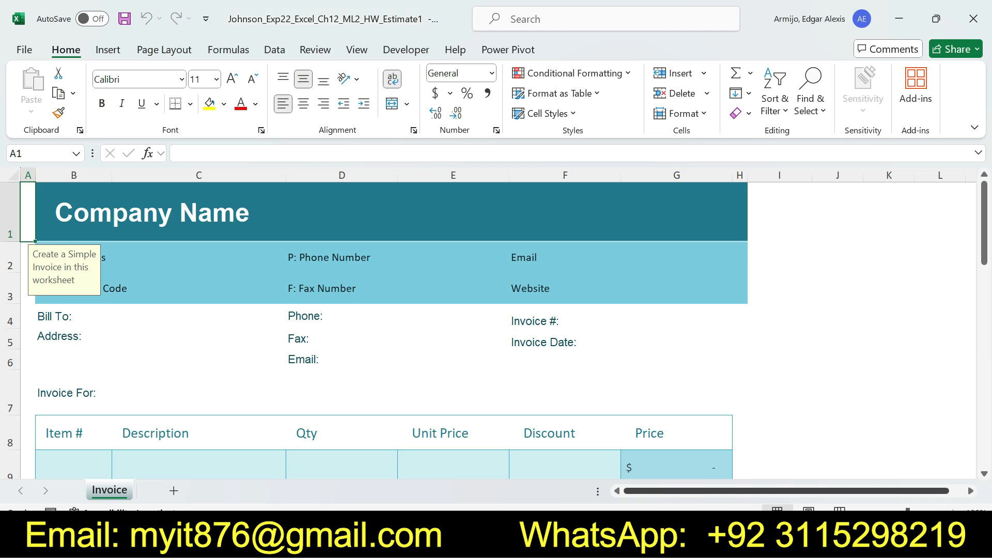
key("alt+Tab")
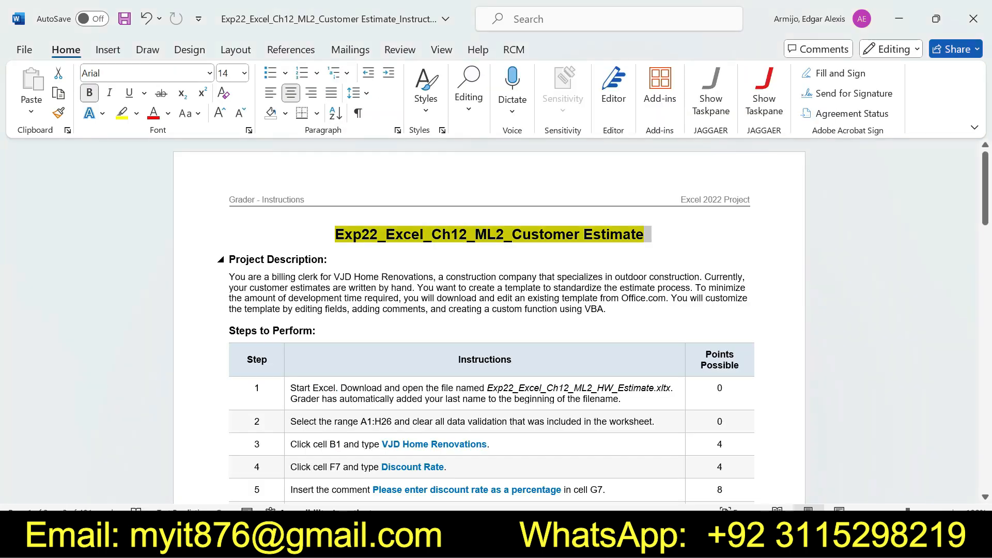
Highlight the Project Description heading and its paragraph in yellow and read them through
left_click_drag(221, 259, 611, 309)
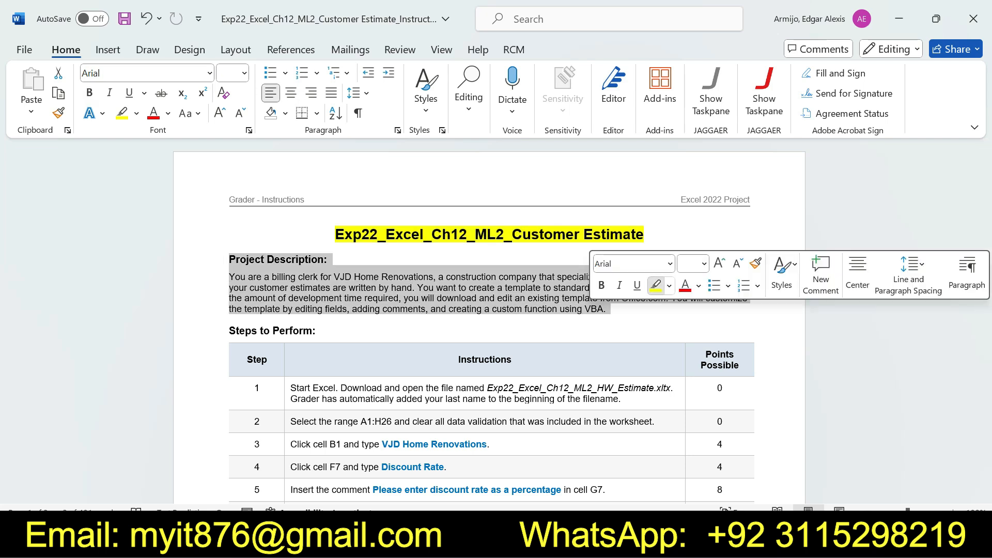
left_click(655, 285)
left_click(655, 285)
left_click_drag(228, 260, 333, 259)
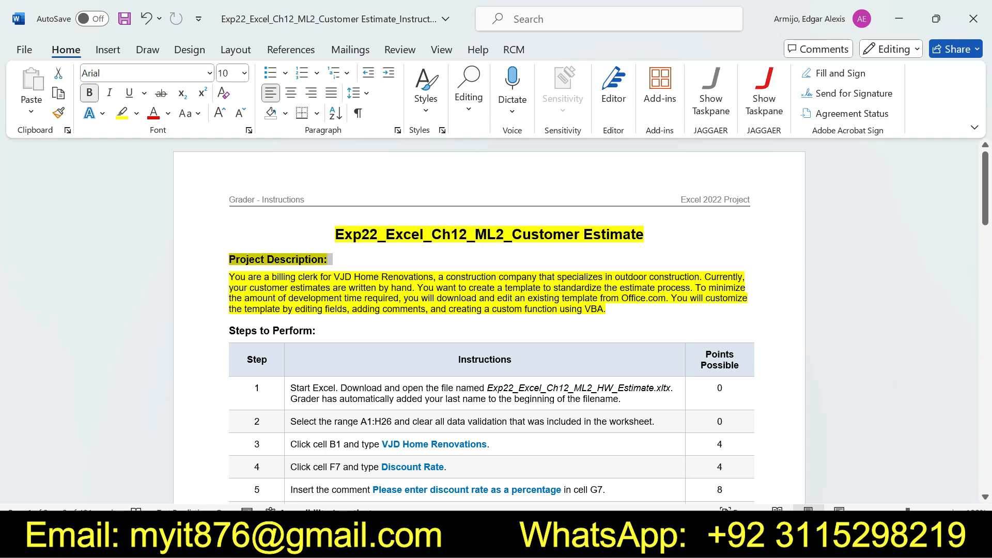
left_click_drag(229, 277, 609, 309)
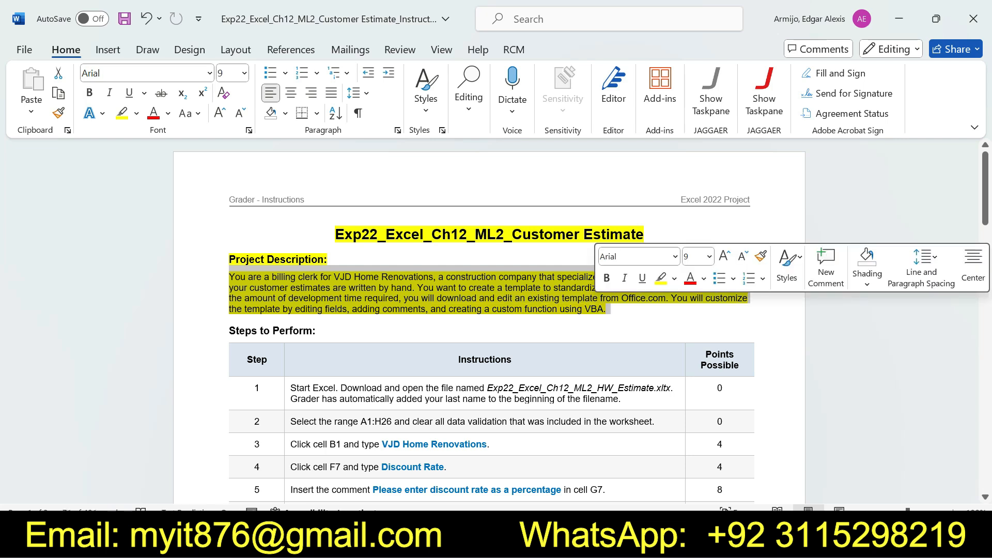
Remove the highlighting from the document title and the Project Description section
left_click_drag(333, 234, 608, 310)
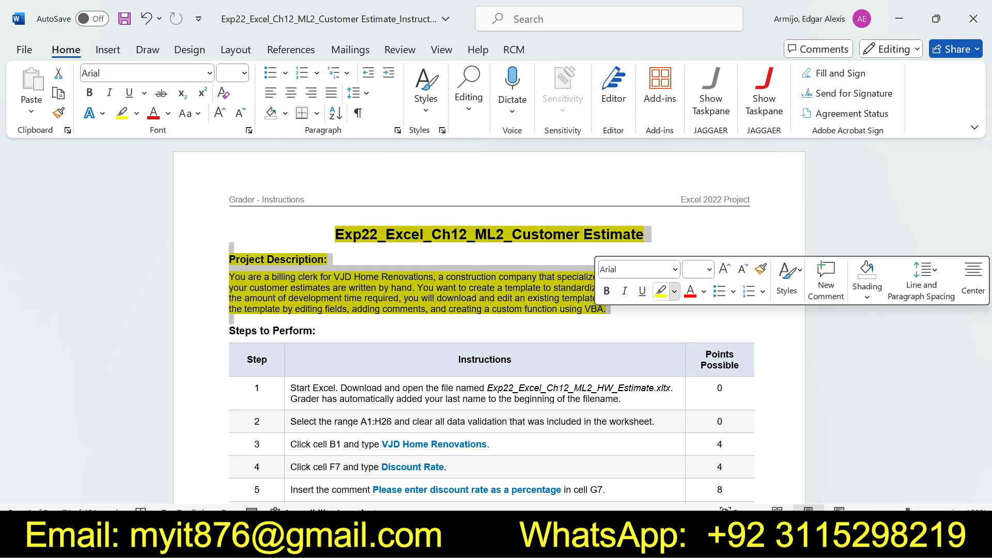
left_click(674, 291)
left_click(693, 413)
left_click(228, 319)
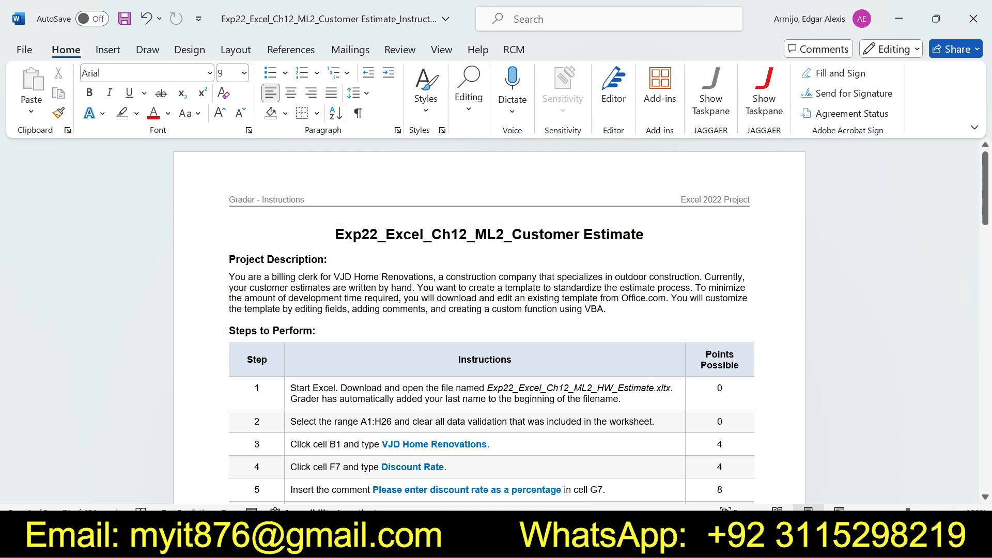
Set the step 1 instruction text to 16 pt and highlight it in yellow
left_click_drag(985, 206, 984, 246)
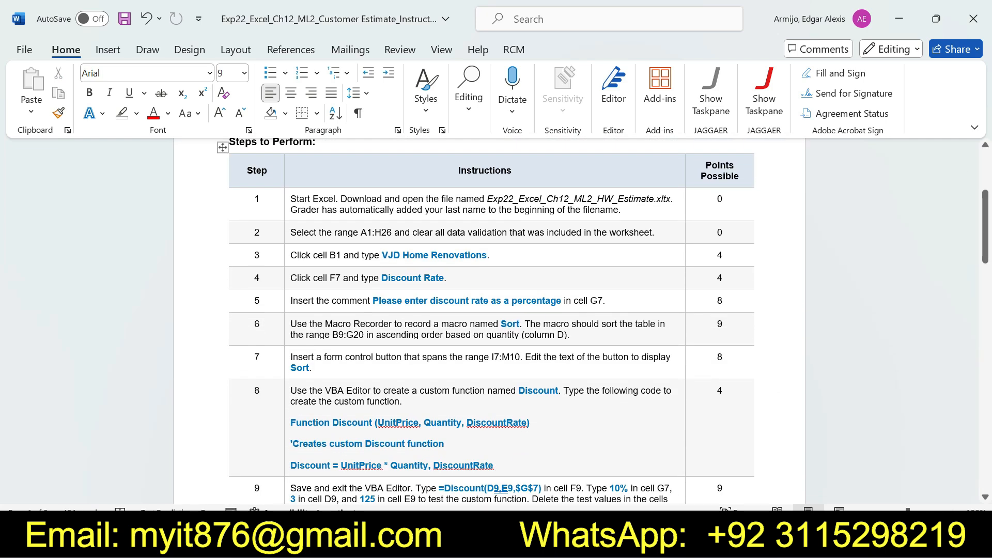
triple_click(335, 204)
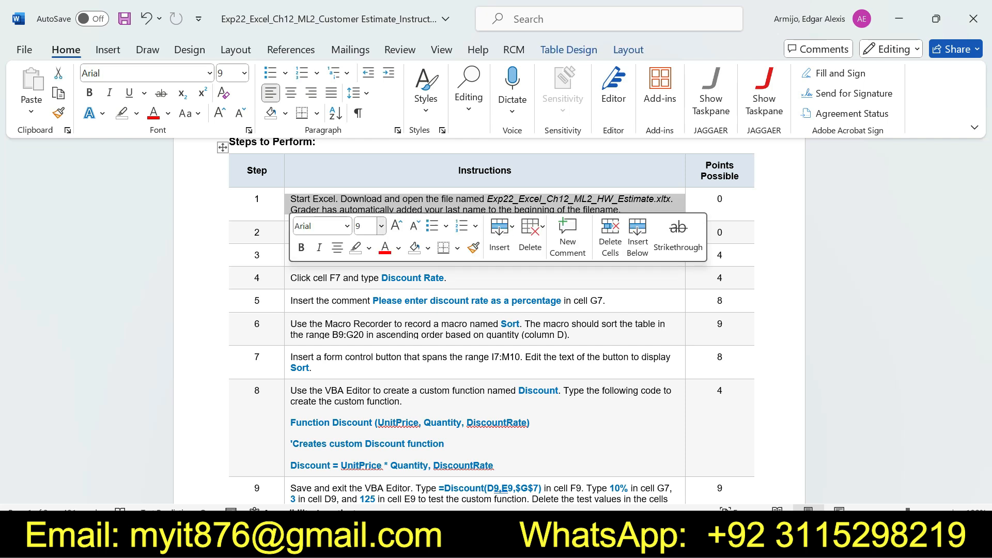
left_click(381, 226)
left_click(369, 330)
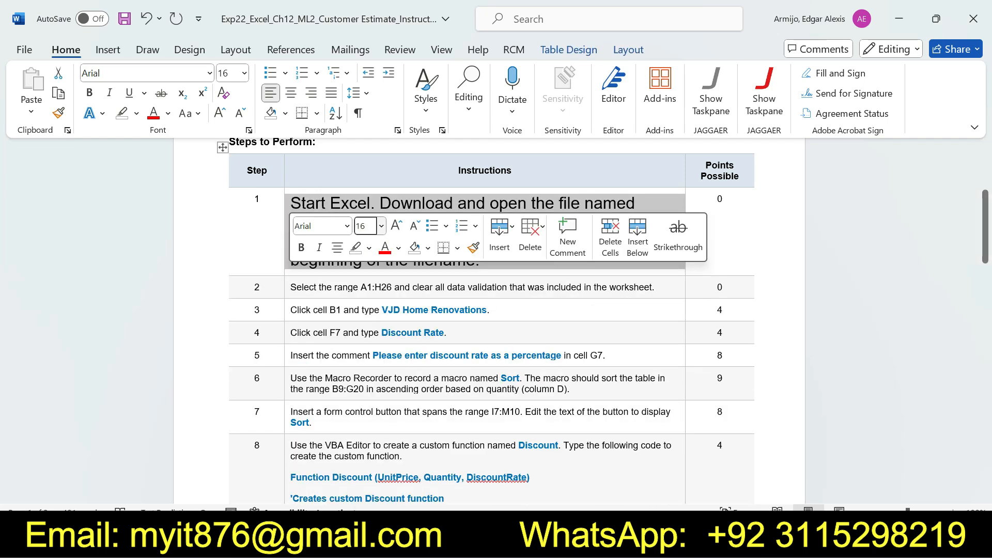
left_click(369, 248)
left_click(359, 295)
left_click(331, 260)
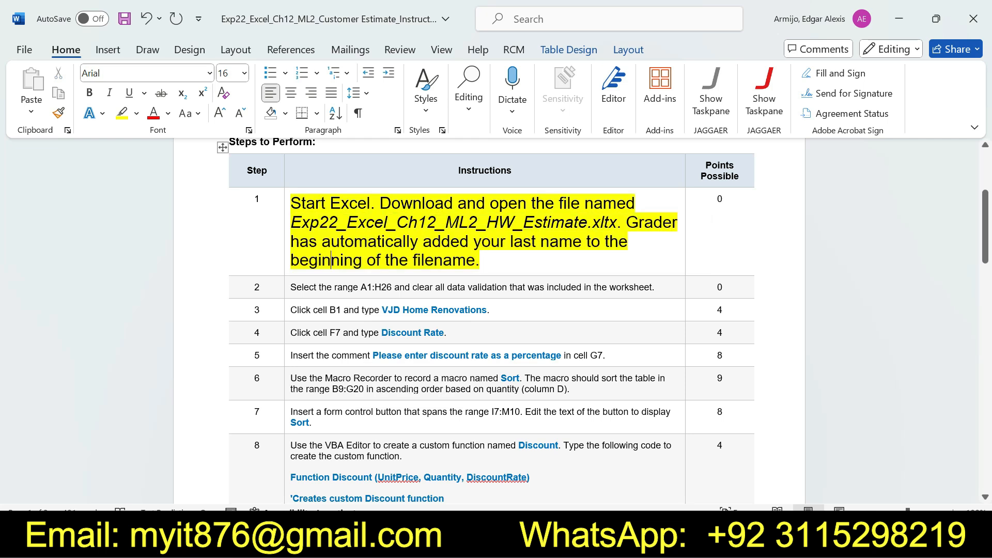
Compare step 1 with the Excel workbook, and reset the step 1 text in Word to 9 pt with no highlight
left_click_drag(290, 203, 480, 260)
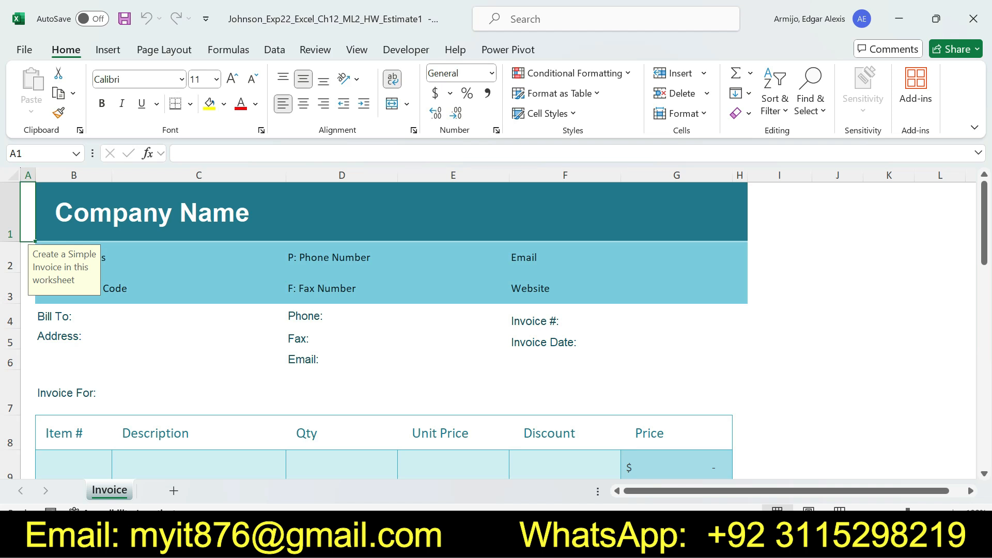
key("alt+Tab")
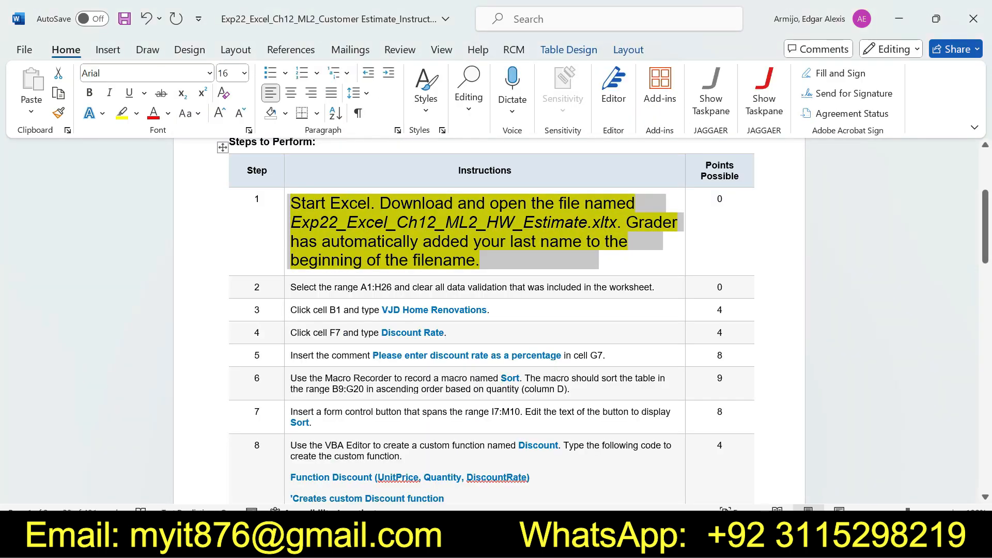
key("shift+F10")
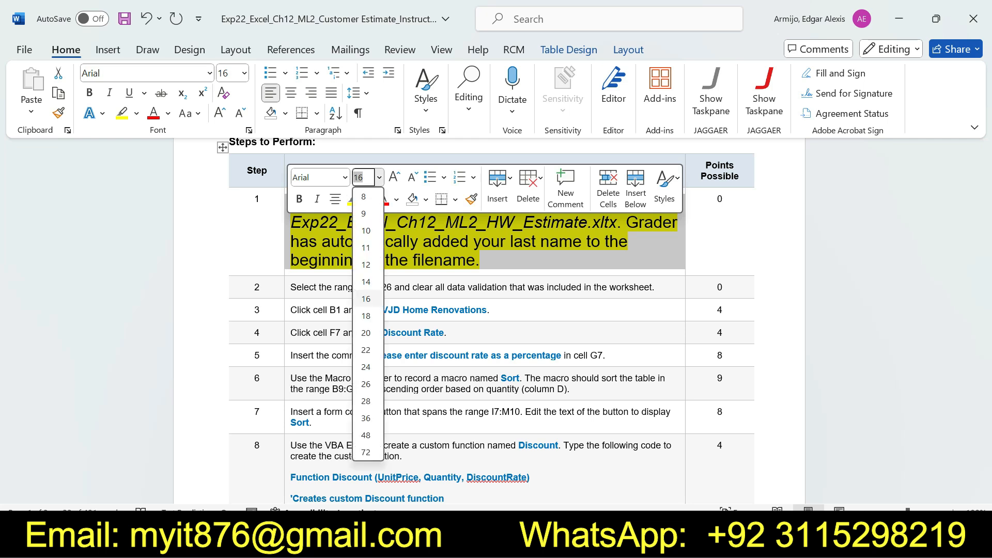
left_click(379, 177)
left_click(364, 213)
left_click(366, 199)
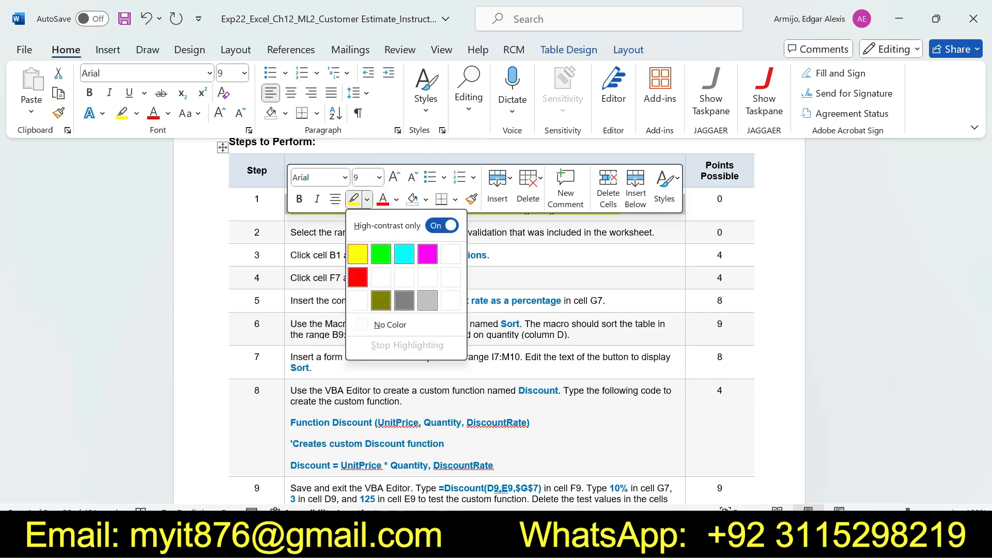
left_click(390, 324)
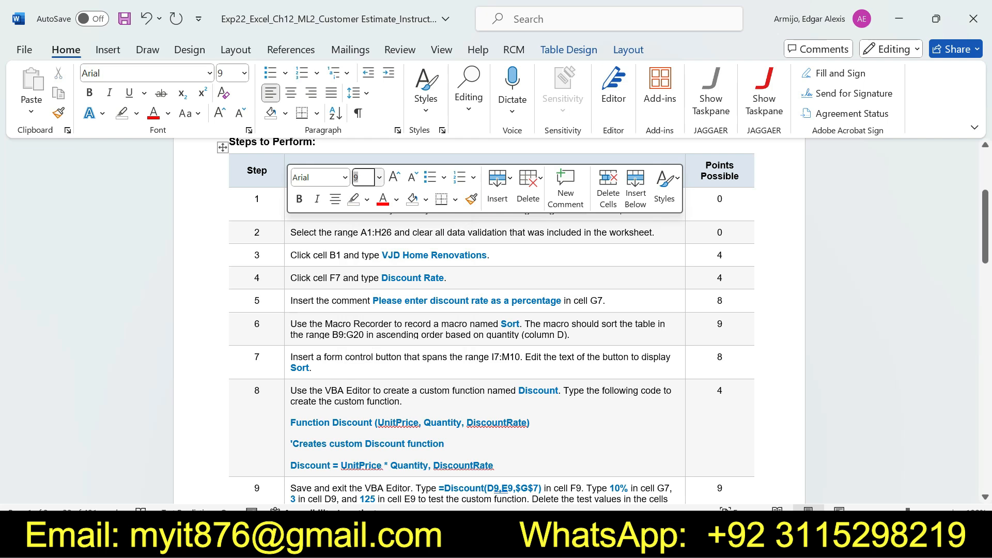
Set the step 2 instruction text to 16 pt and highlight it in yellow
left_click(287, 232)
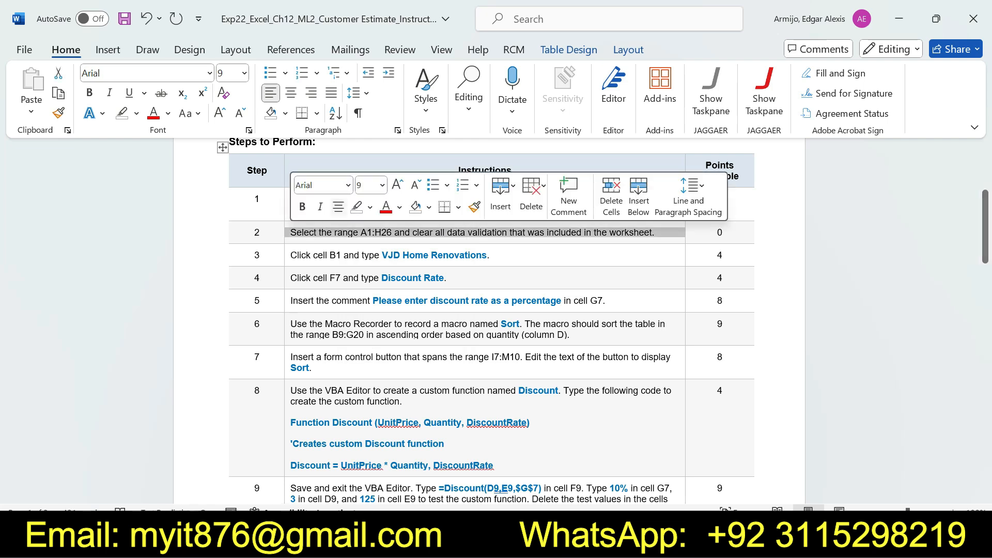
left_click(382, 185)
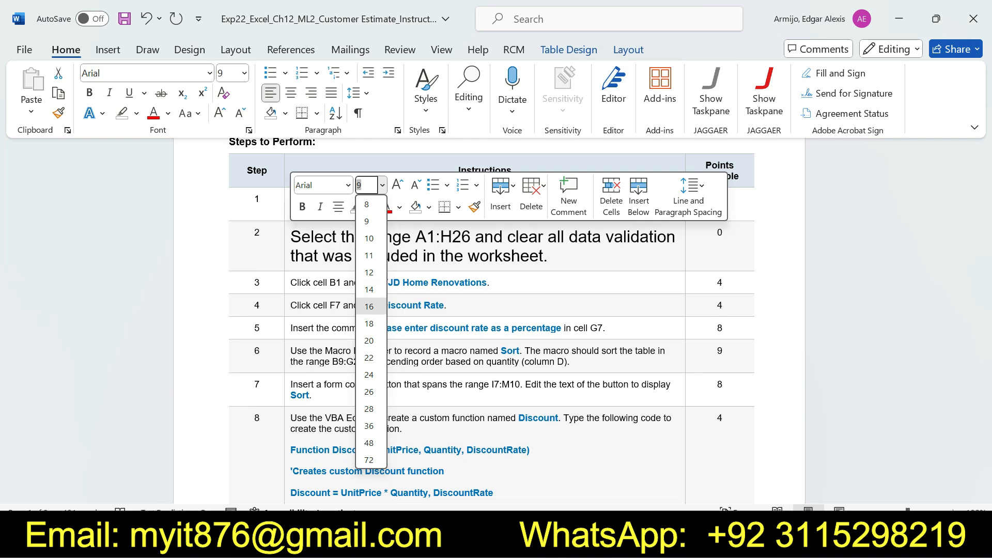
left_click(369, 306)
left_click(370, 207)
left_click(360, 261)
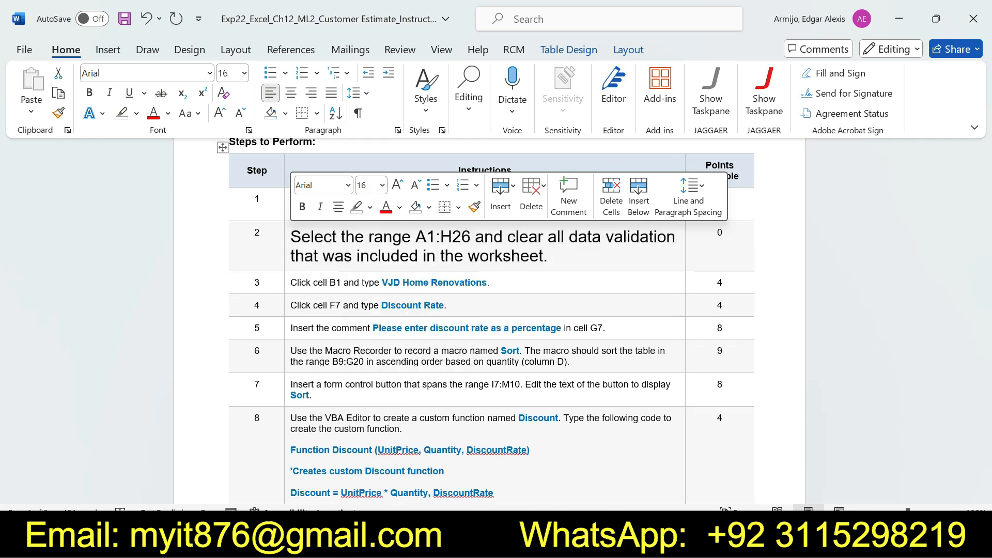
Copy the reference A1:H26 from step 2 and use it to select that range in the Excel workbook
left_click_drag(291, 237, 475, 236)
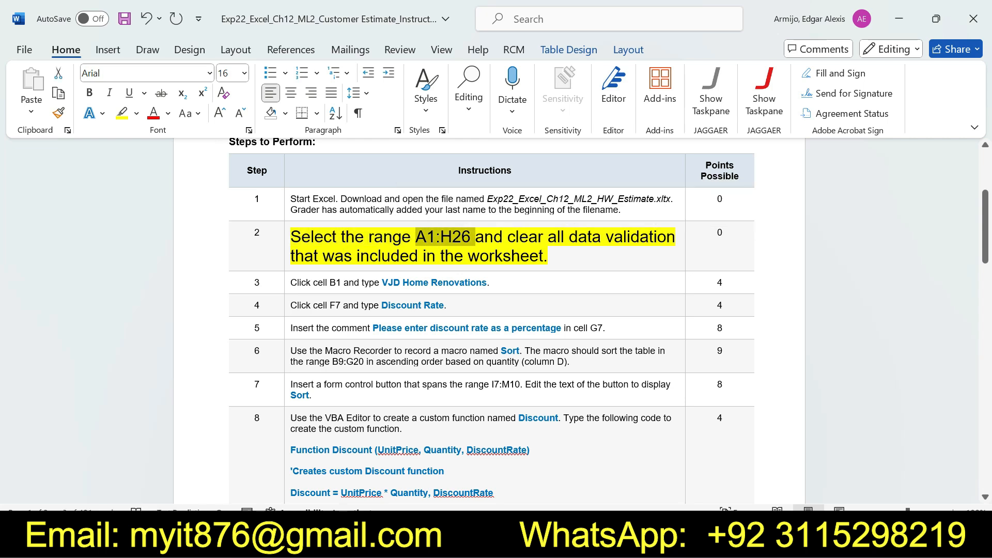
key("ctrl+c")
key("alt+Tab")
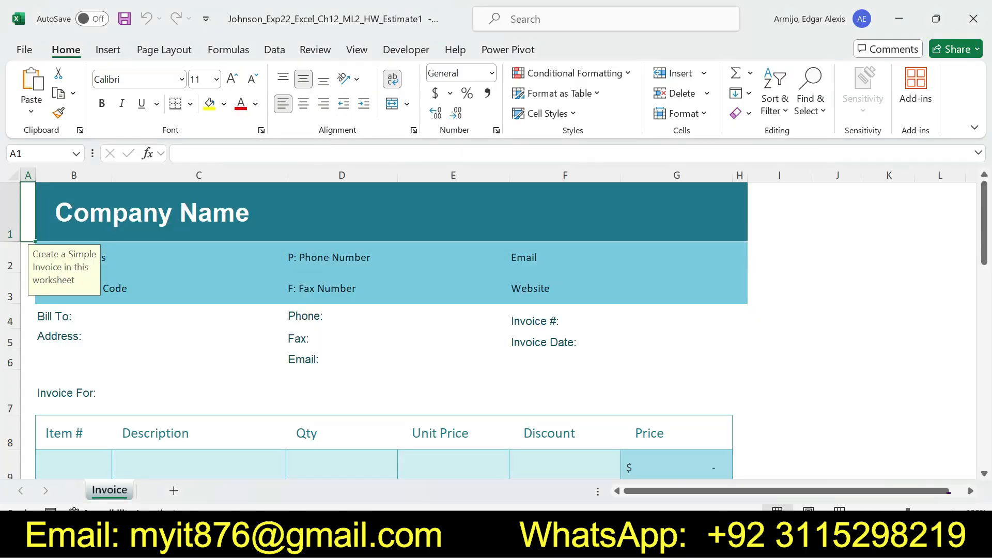
left_click(41, 153)
key("ctrl+v")
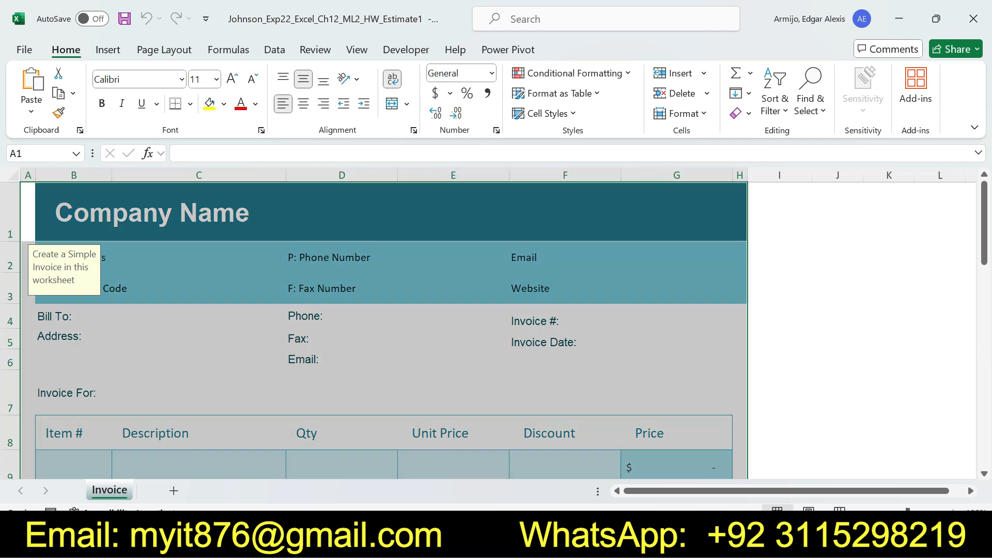
key("Return")
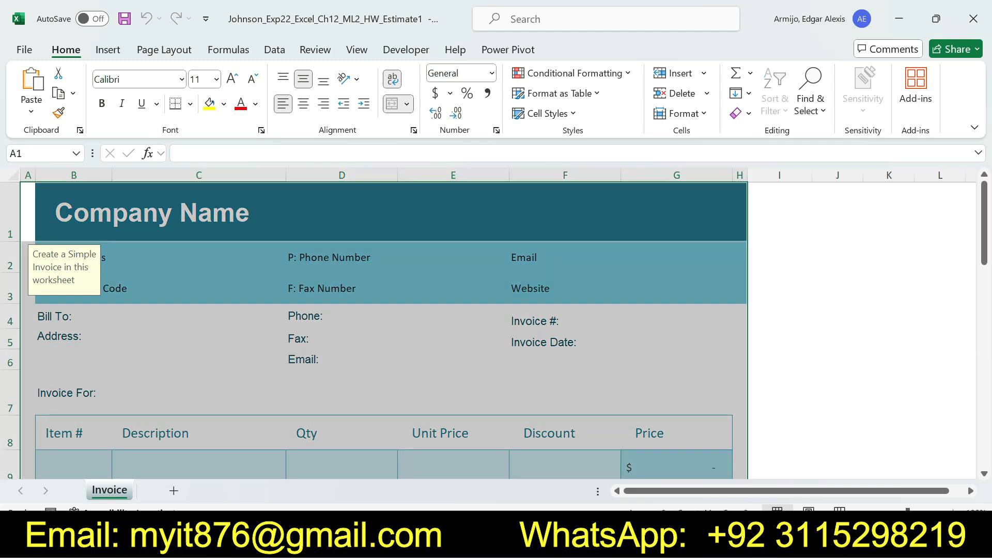
Review step 2 in Word, switch back to Excel and clear all data validation from the selected range A1:H26
key("alt+Tab")
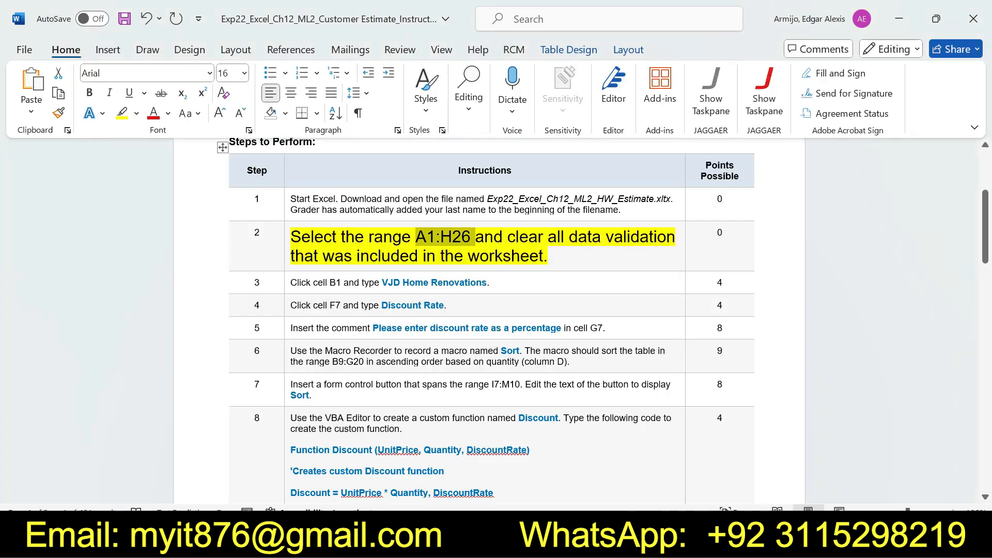
left_click_drag(507, 237, 546, 255)
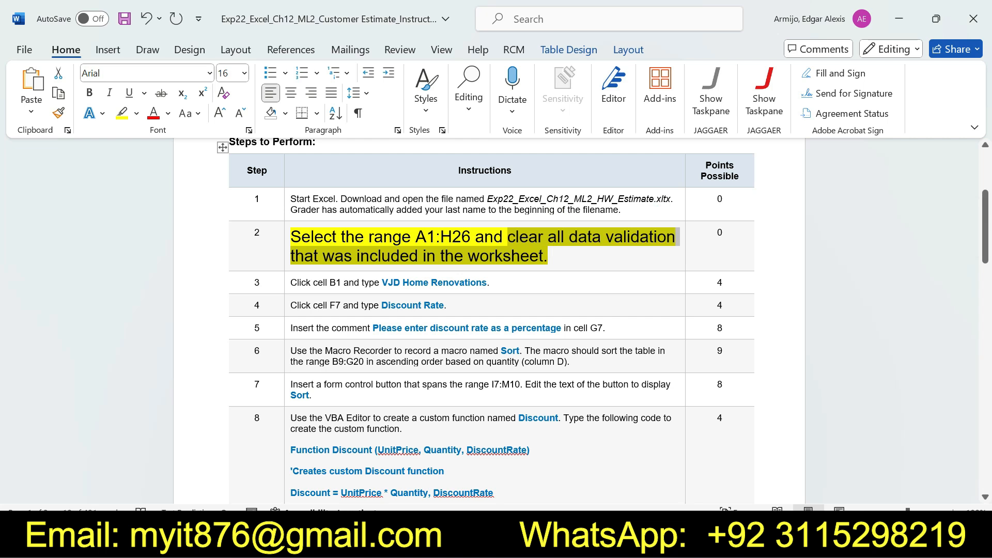
key("alt+Tab")
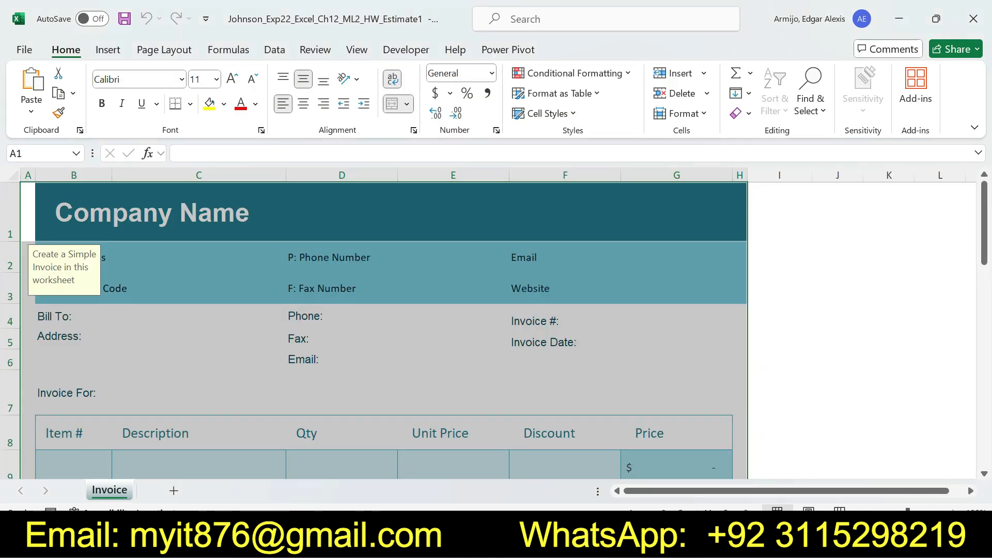
left_click(274, 49)
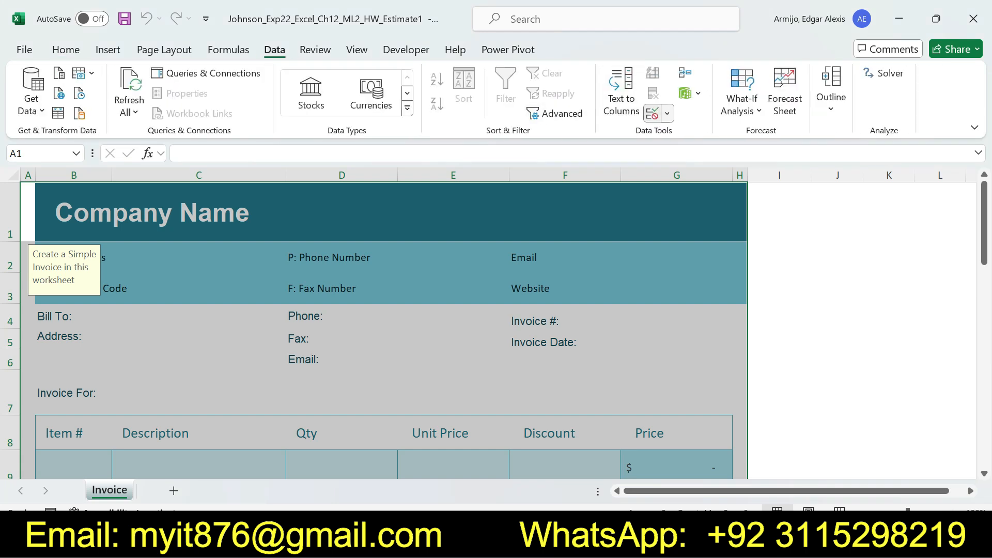
left_click(667, 113)
left_click(707, 135)
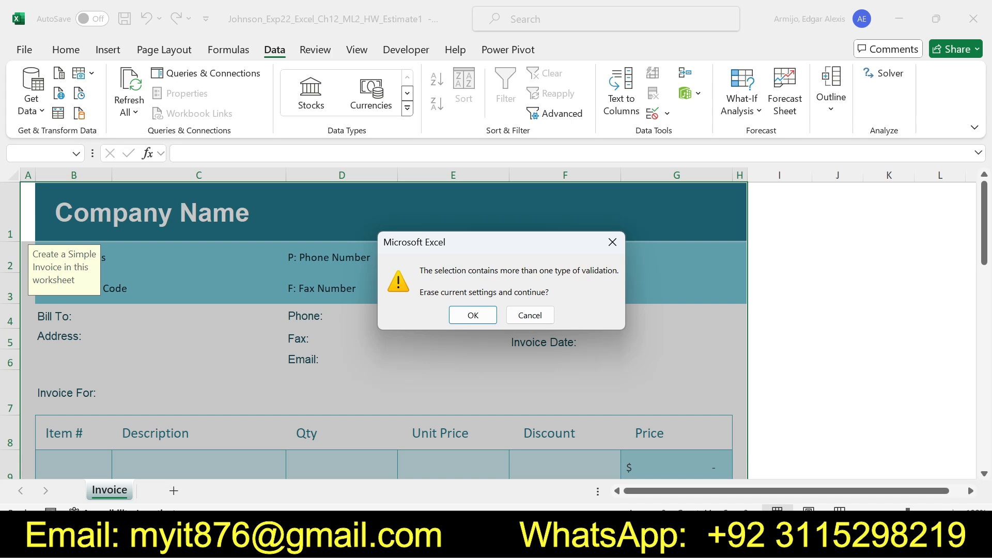
left_click(473, 315)
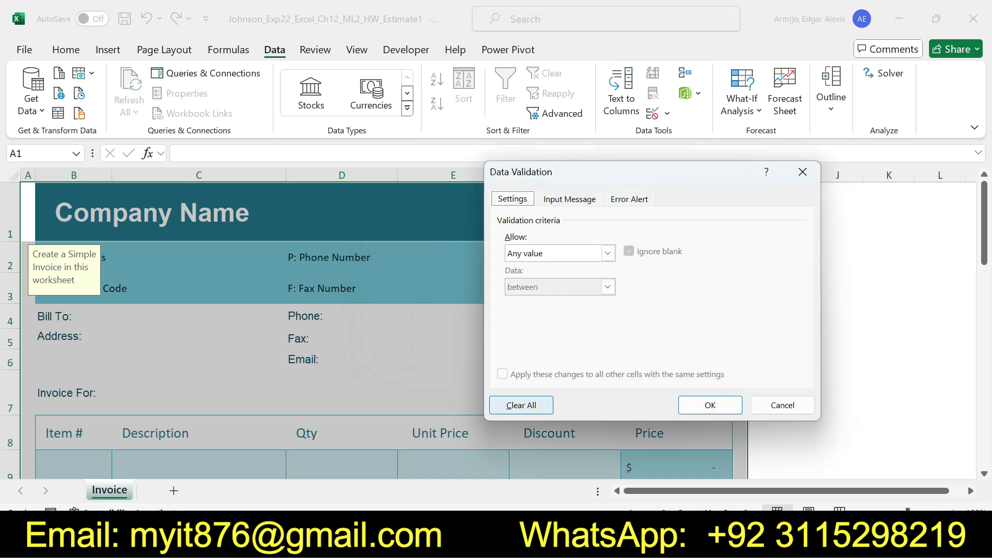
left_click(521, 405)
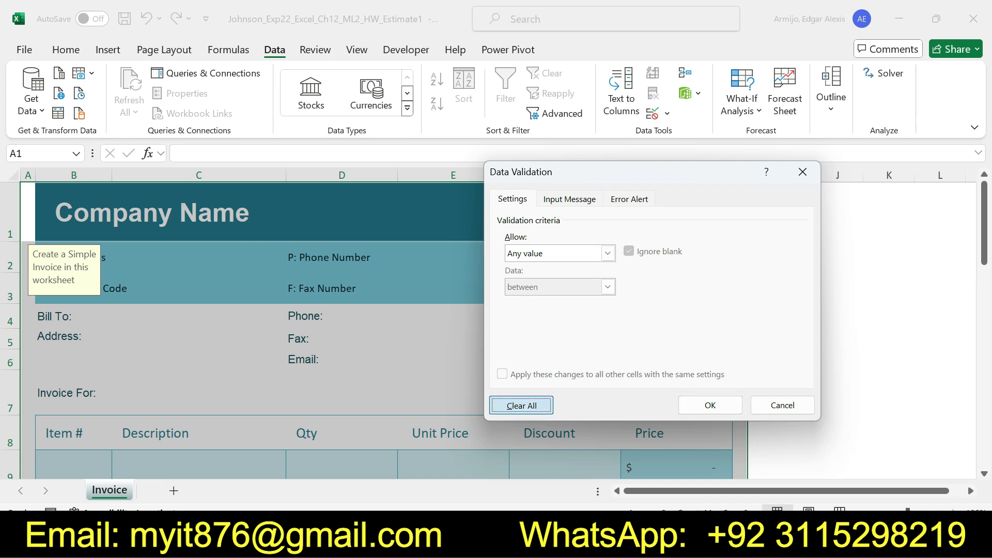
left_click(709, 405)
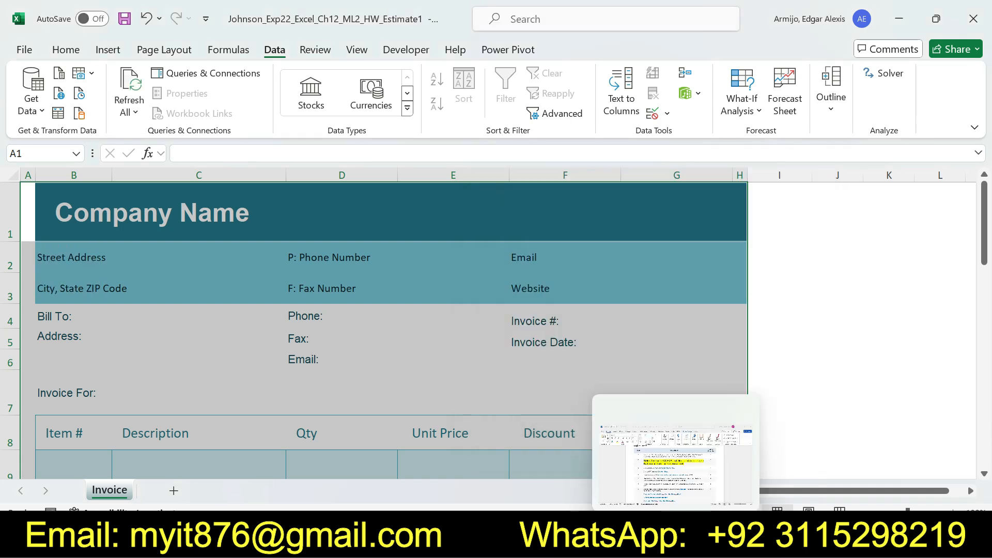
Switch to the Word instructions and reset the step 2 text to 9 pt with no highlight
left_click(675, 543)
left_click_drag(546, 256, 576, 257)
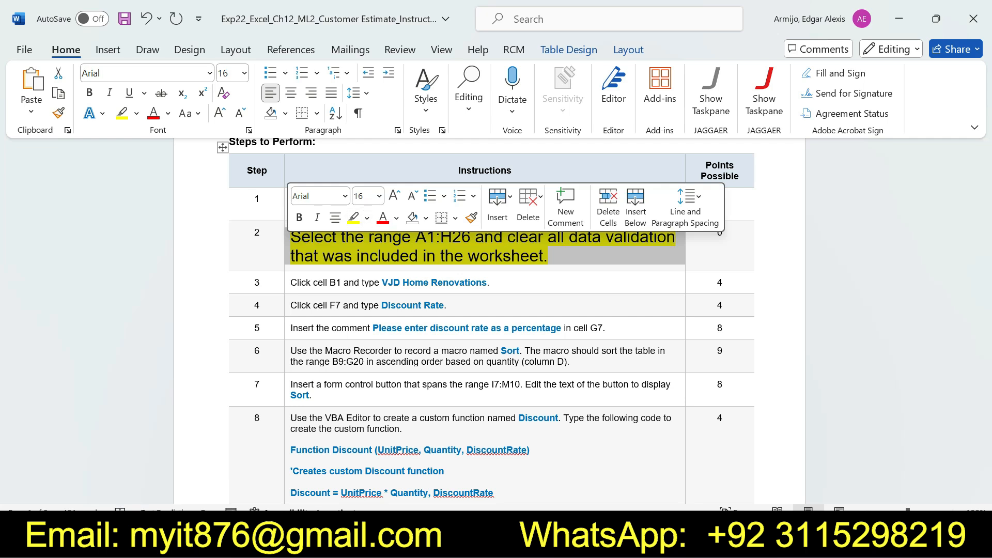
left_click(379, 196)
left_click(363, 231)
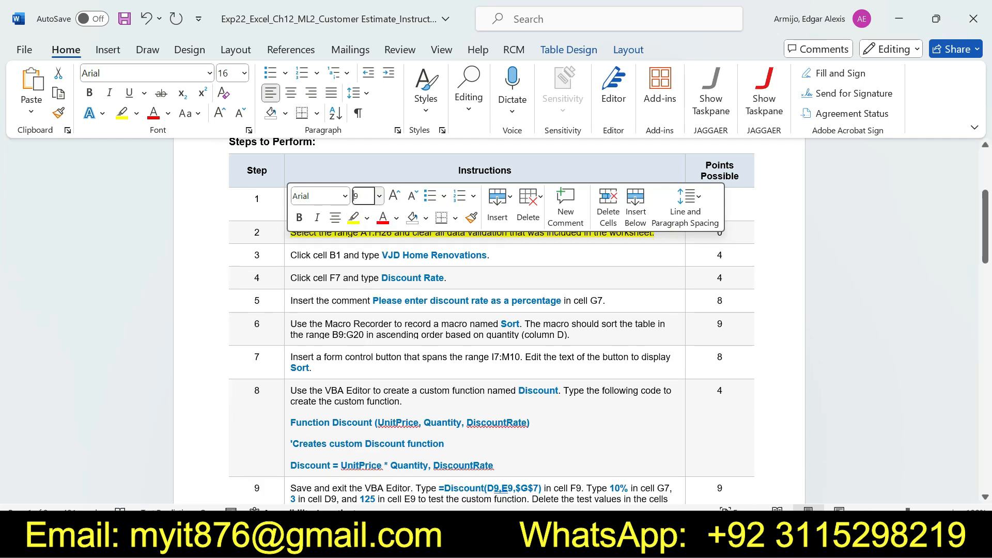
left_click(367, 218)
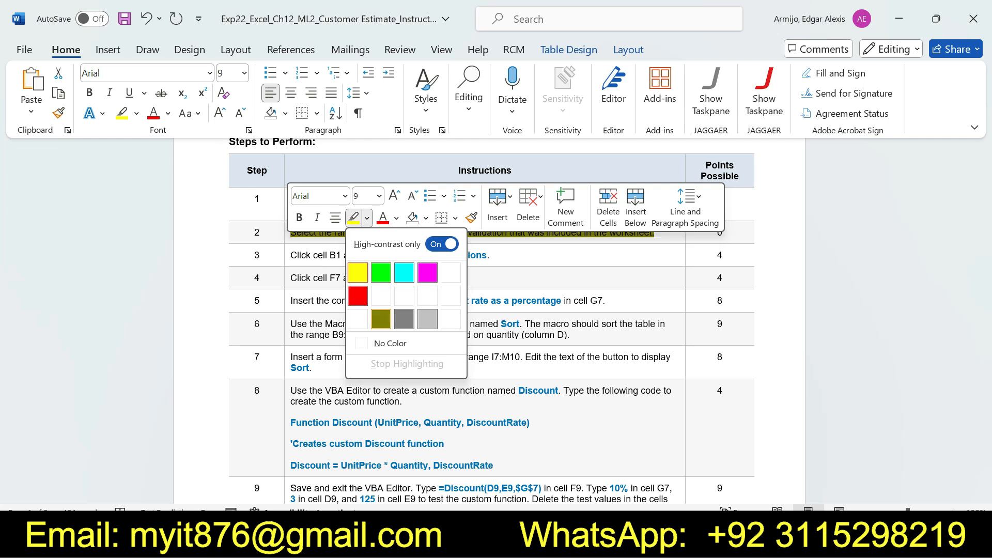
left_click(388, 343)
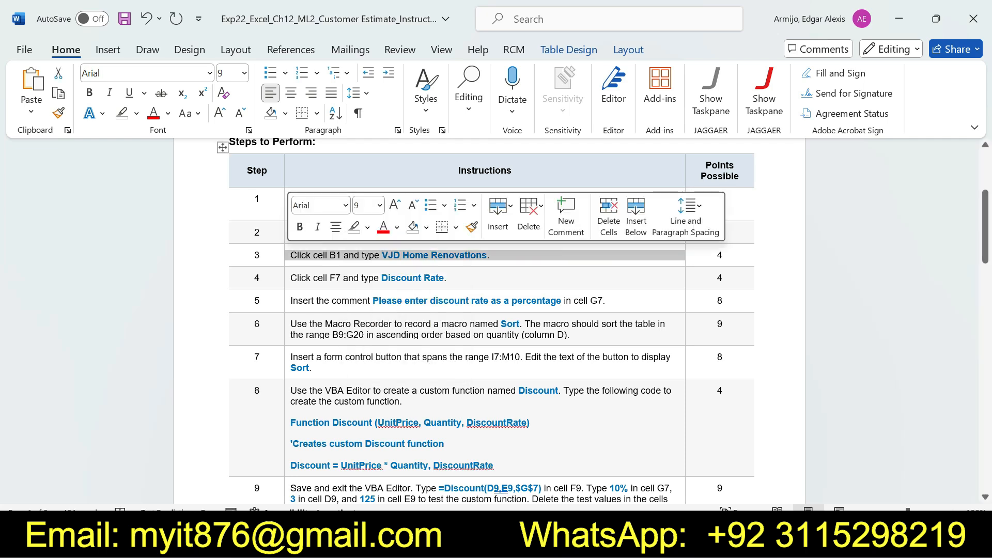
Set the step 3 instruction text to 16 pt and highlight it in yellow
left_click(380, 205)
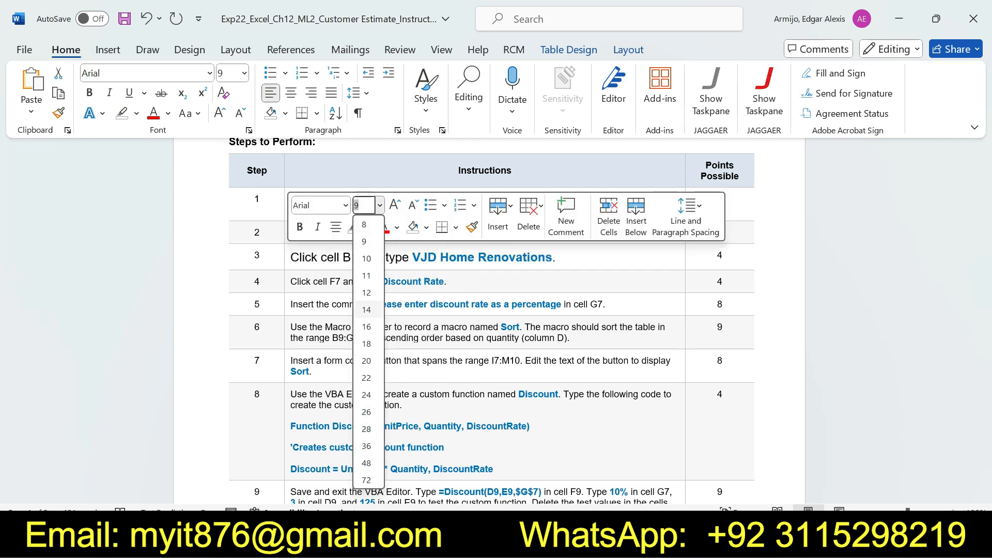
left_click(366, 326)
left_click(367, 227)
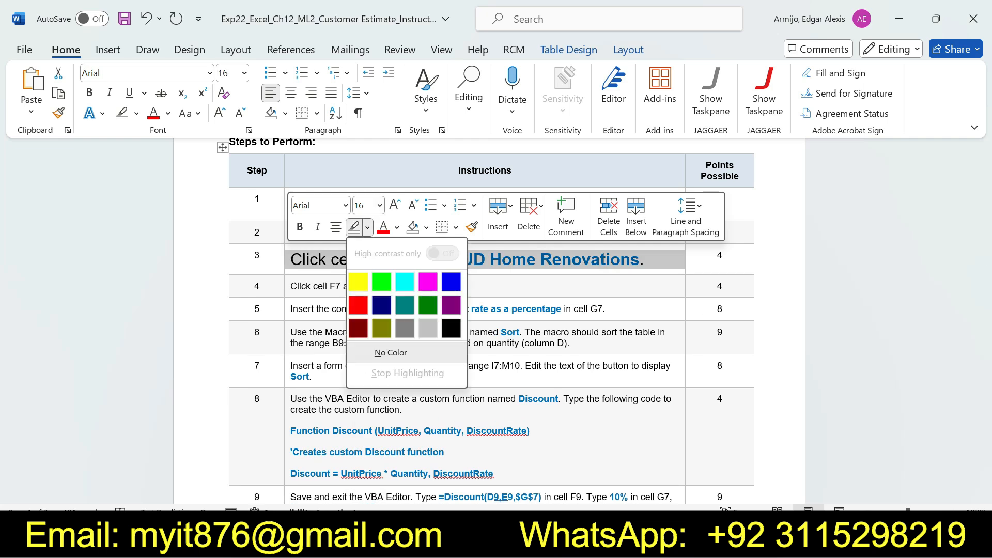
left_click(379, 279)
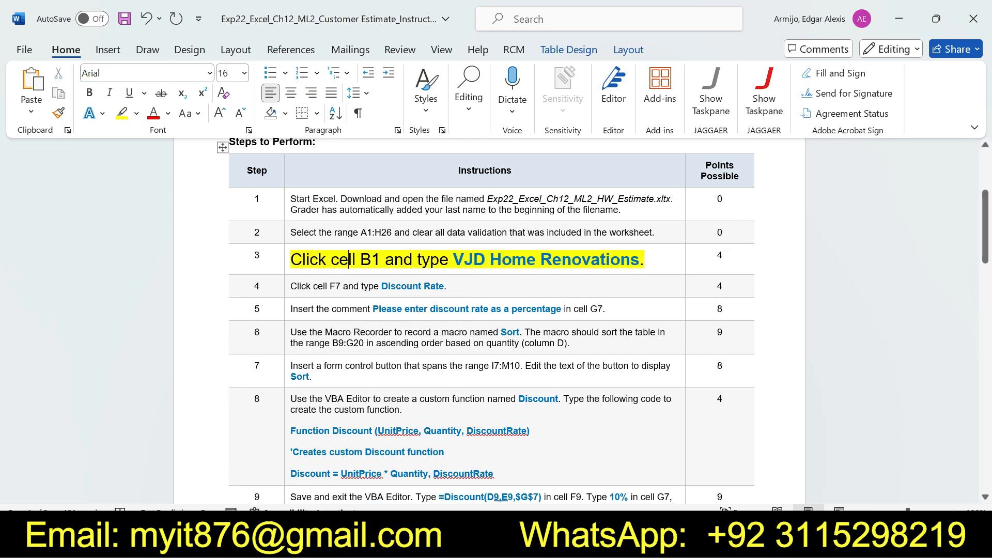
Following step 3, switch to the Excel workbook and replace the text in cell B1 with VJD Home Renovations
left_click_drag(290, 259, 385, 259)
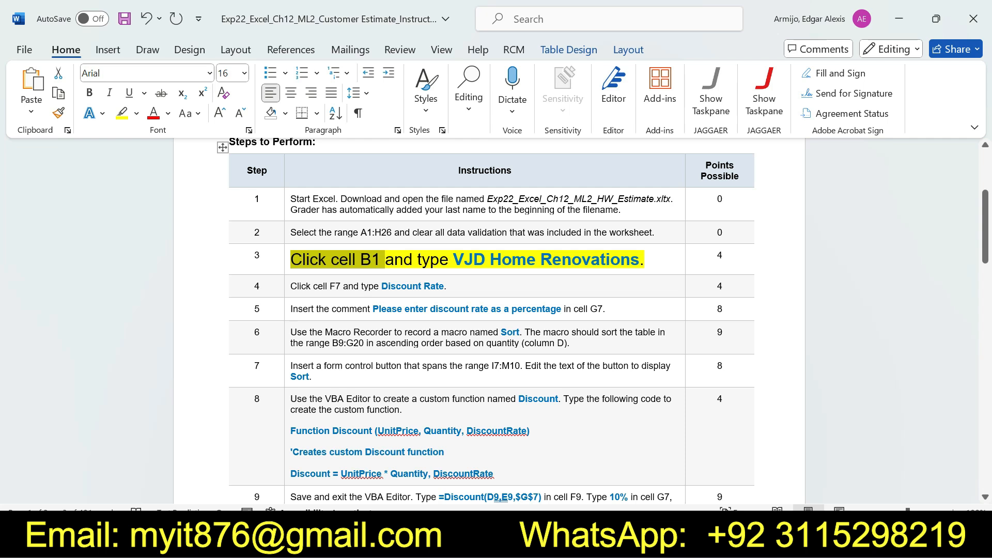
key("alt+Tab")
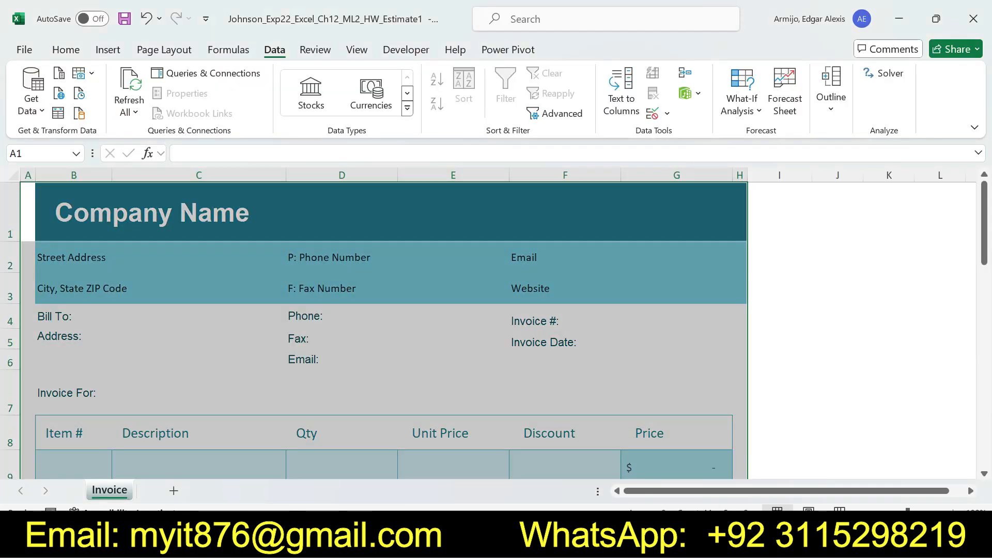
left_click(73, 212)
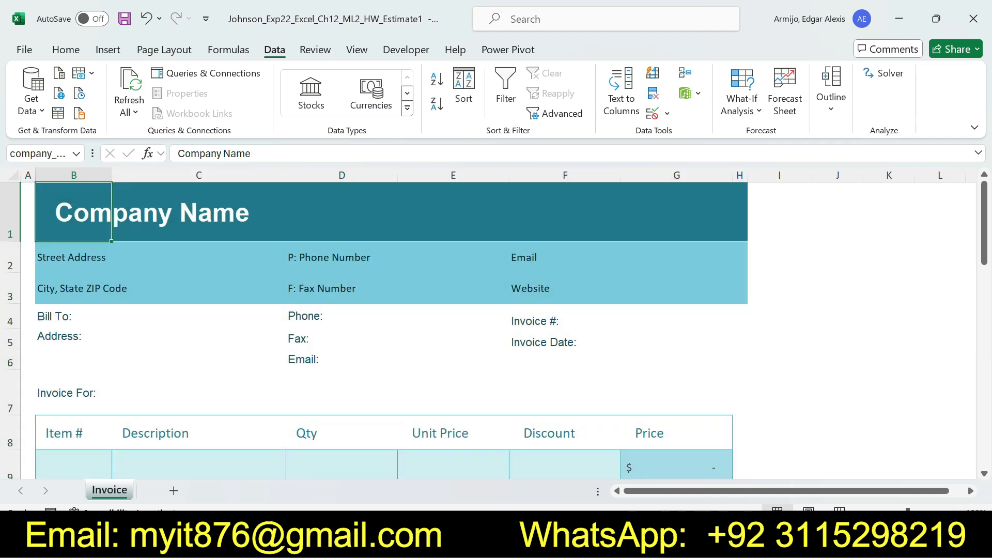
left_click(103, 257)
left_click(74, 212)
key("alt+Tab")
left_click_drag(417, 260, 651, 259)
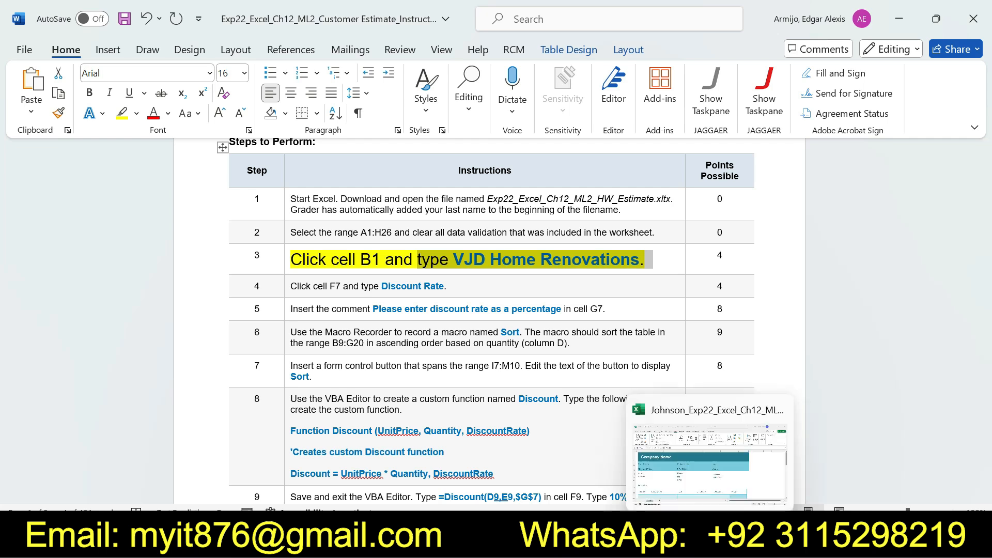
left_click(709, 544)
left_click(253, 154)
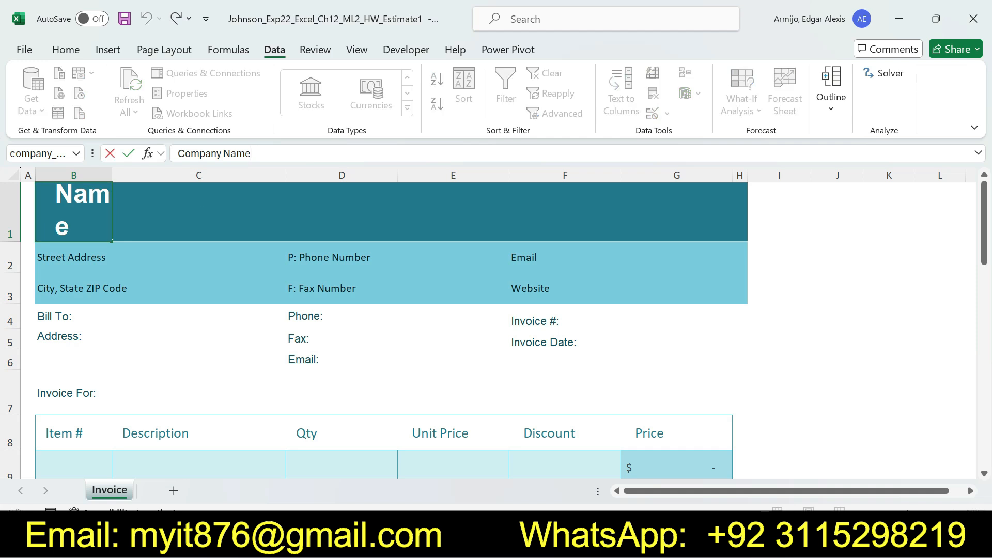
left_click_drag(253, 154, 177, 154)
key("BackSpace")
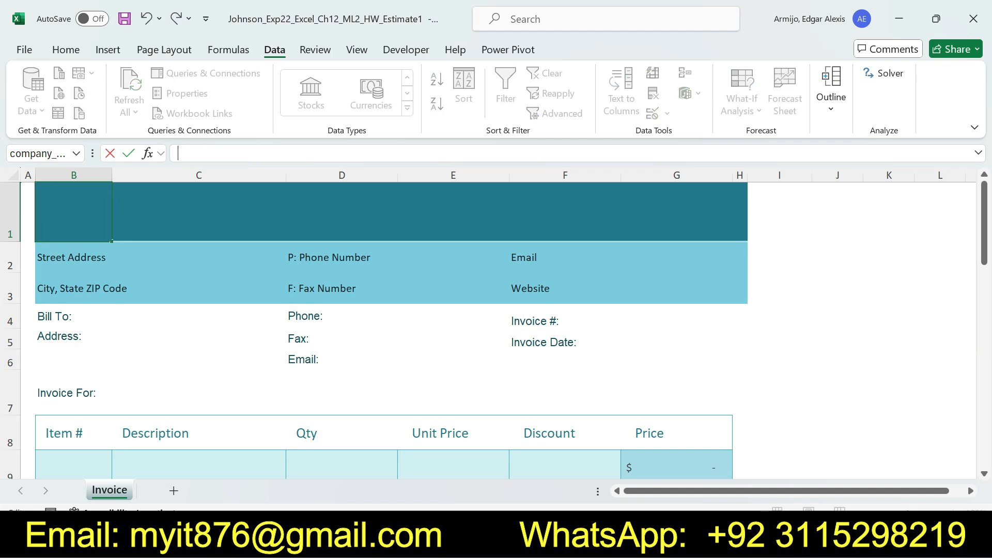
type("VJD")
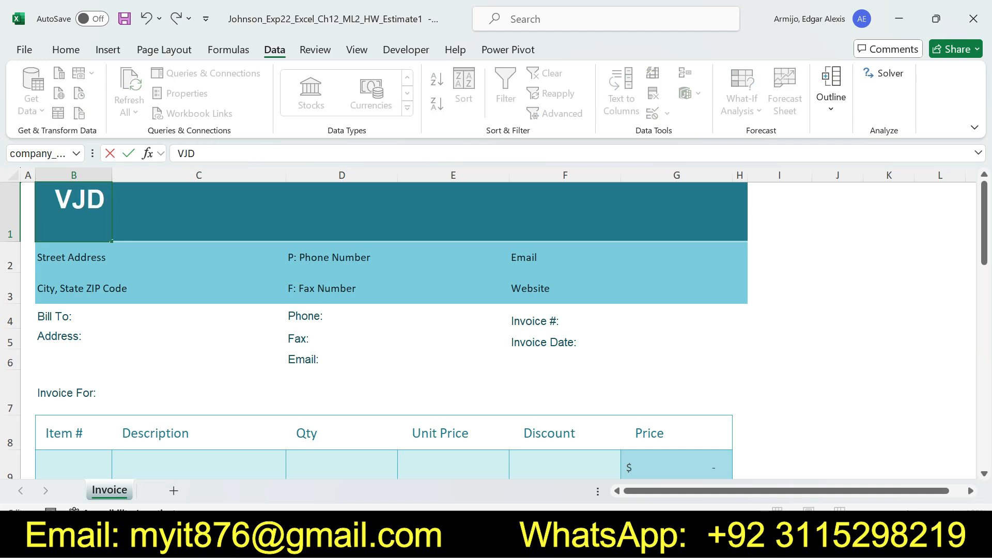
type(" Hom")
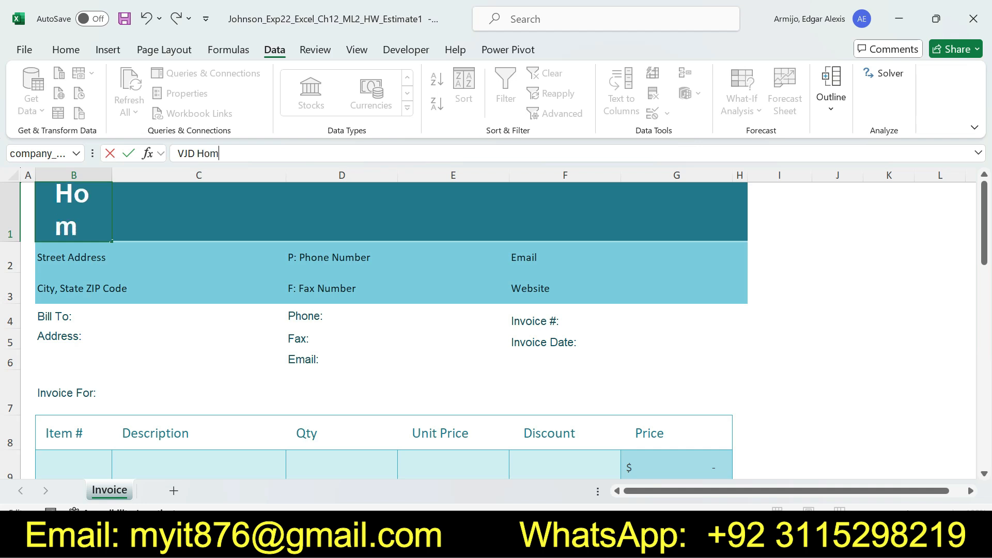
type("e R")
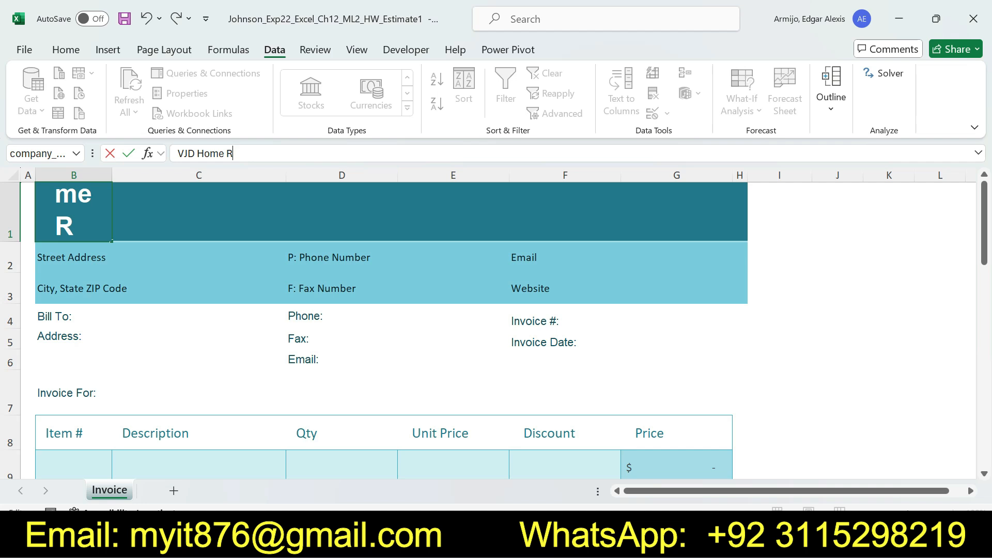
key("alt+Tab")
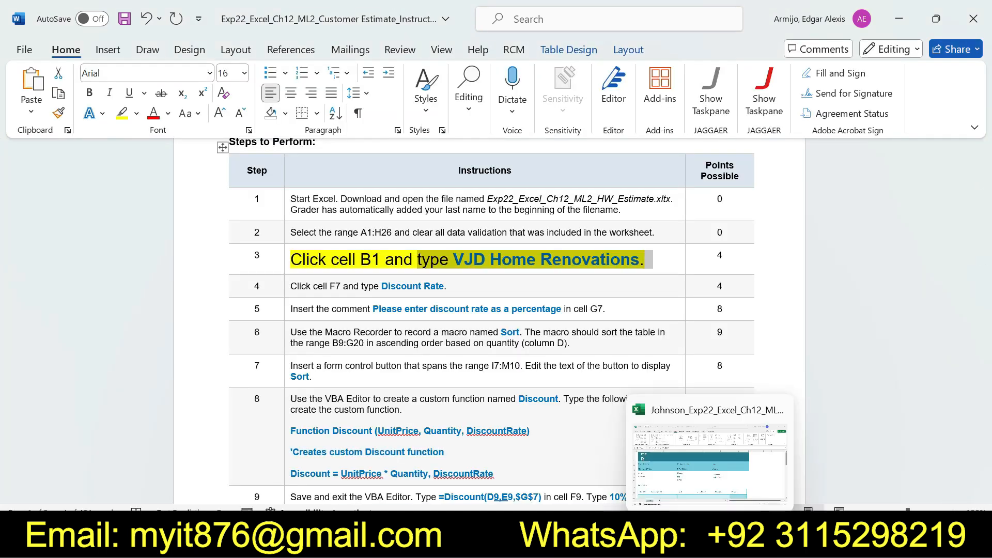
key("alt+Tab")
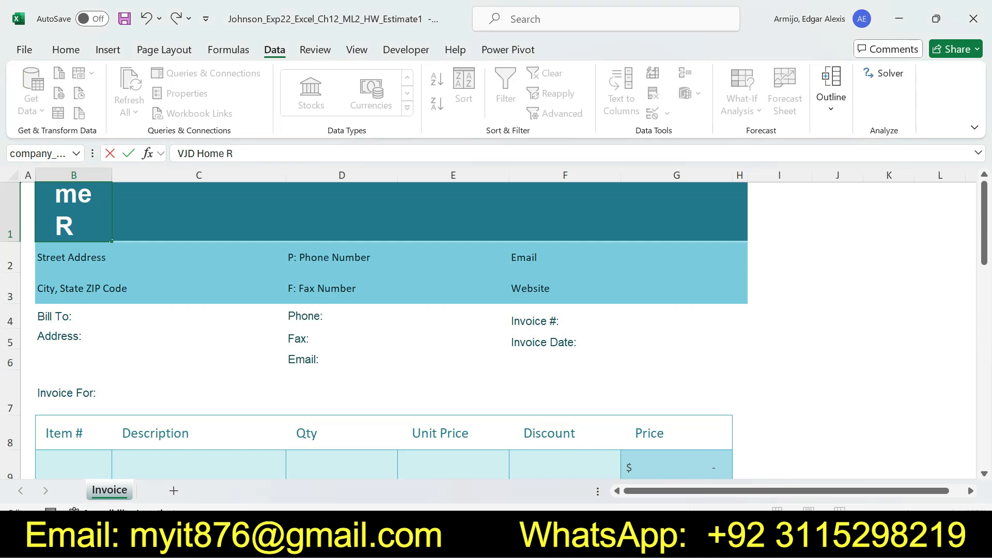
type("enovat")
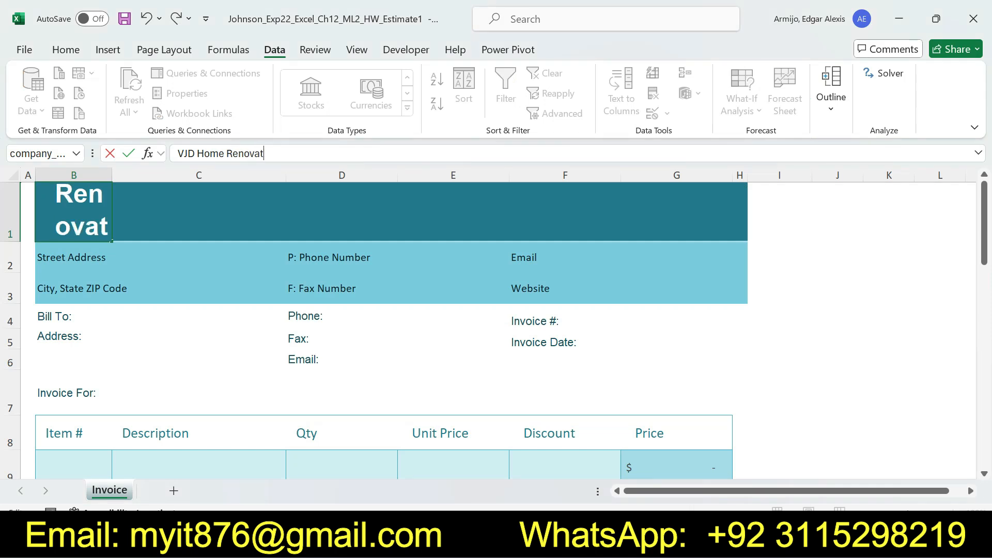
type("ions")
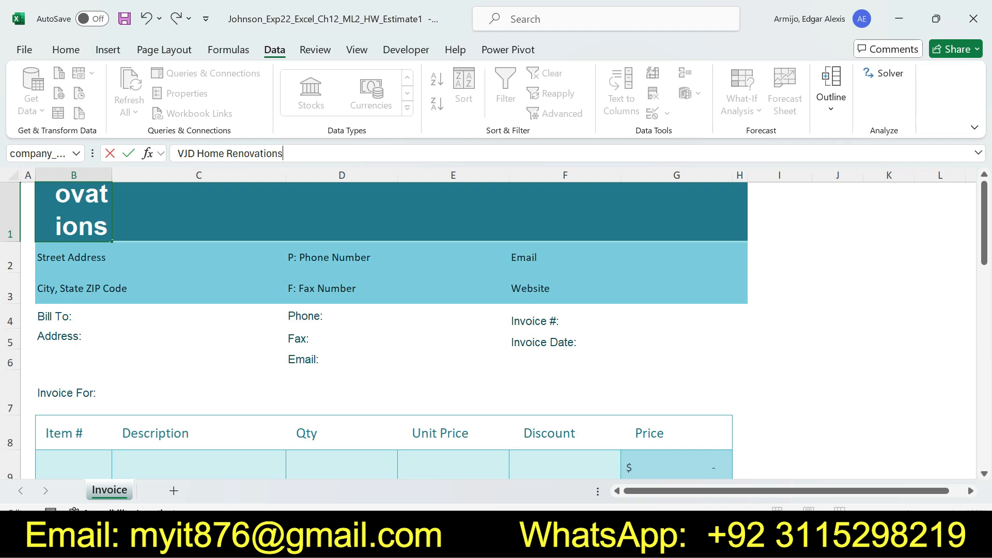
key("Return")
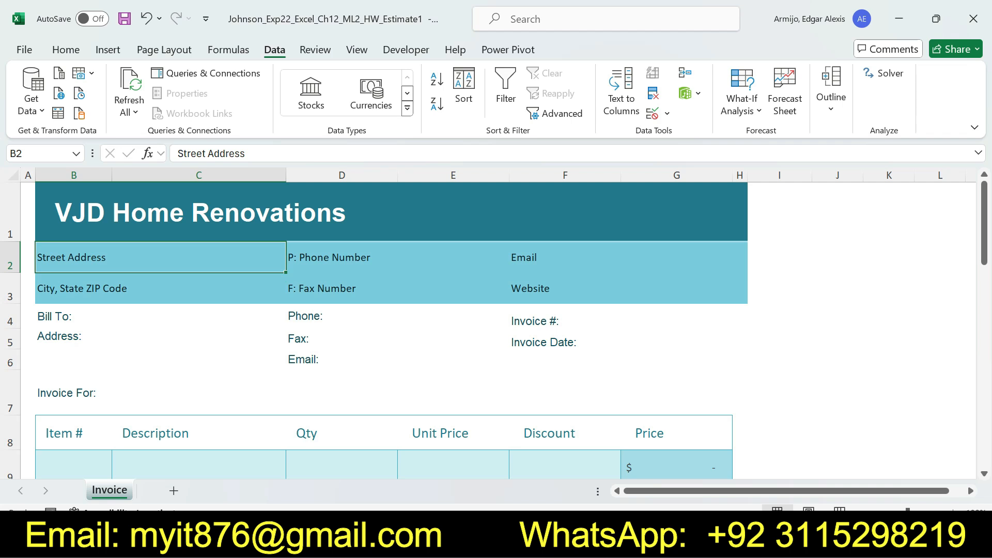
Return to the Word instructions and reset the step 3 text to 9 pt with no highlight
key("alt+Tab")
left_click_drag(418, 259, 288, 259)
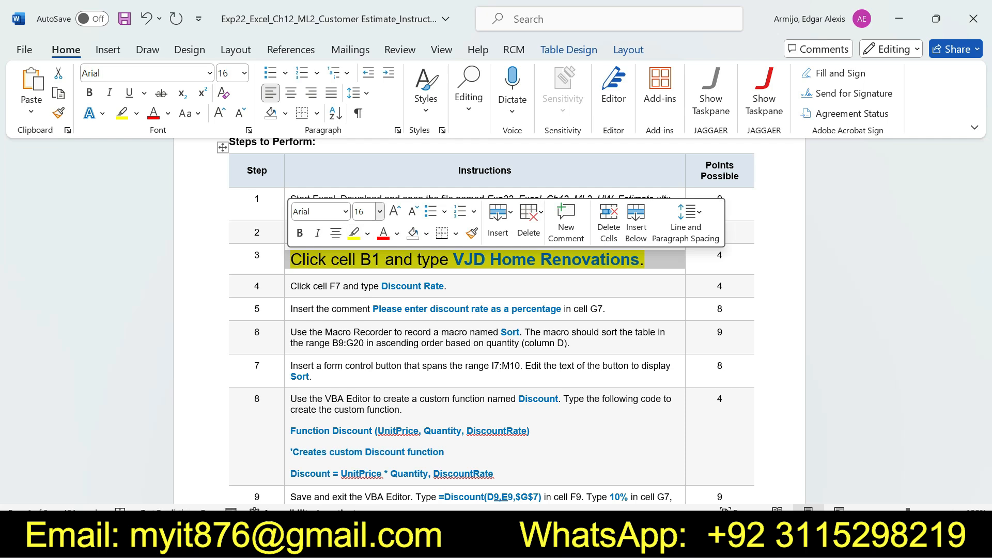
left_click(380, 211)
left_click(362, 212)
type("9")
key("Return")
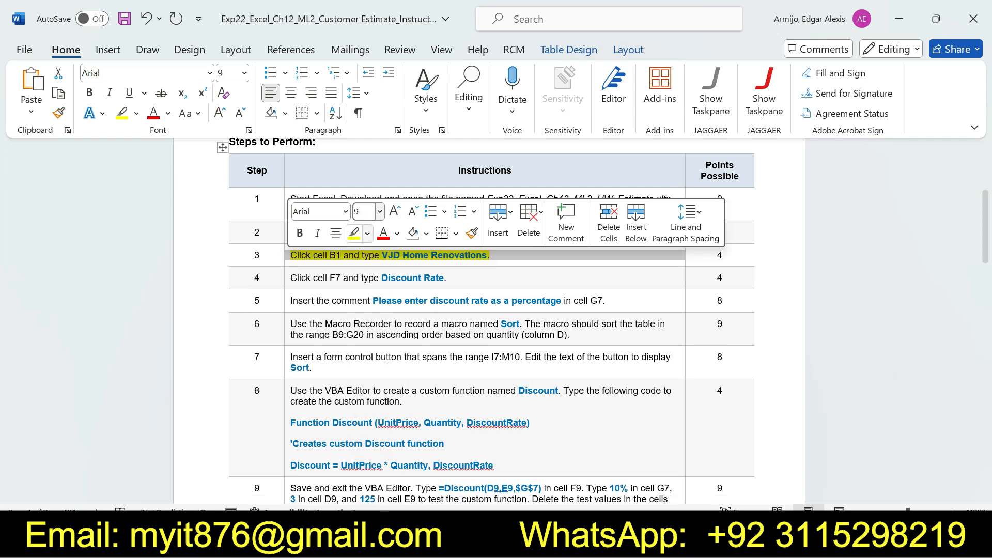
left_click(367, 233)
left_click(392, 357)
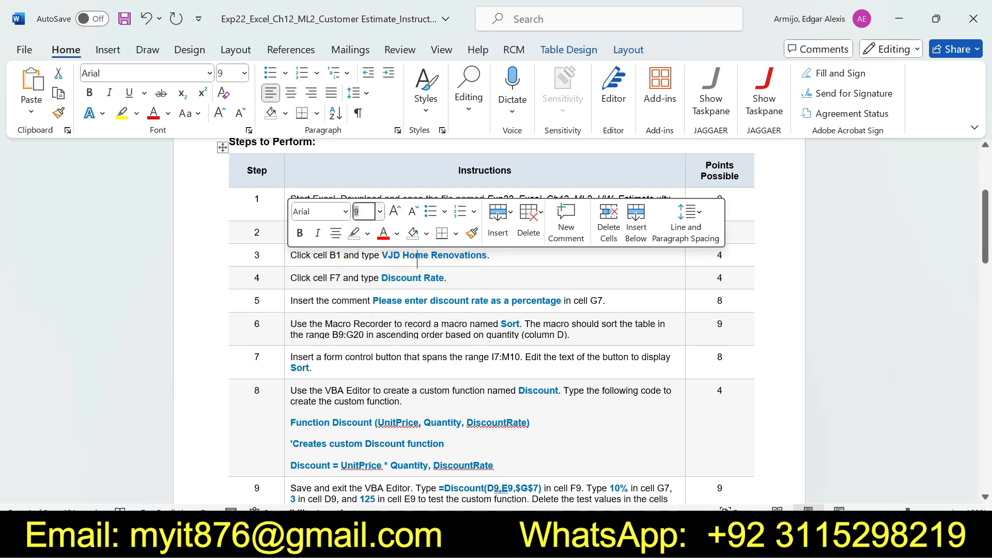
Set the step 4 instruction text to 16 pt and highlight it in yellow
left_click_drag(447, 278, 289, 278)
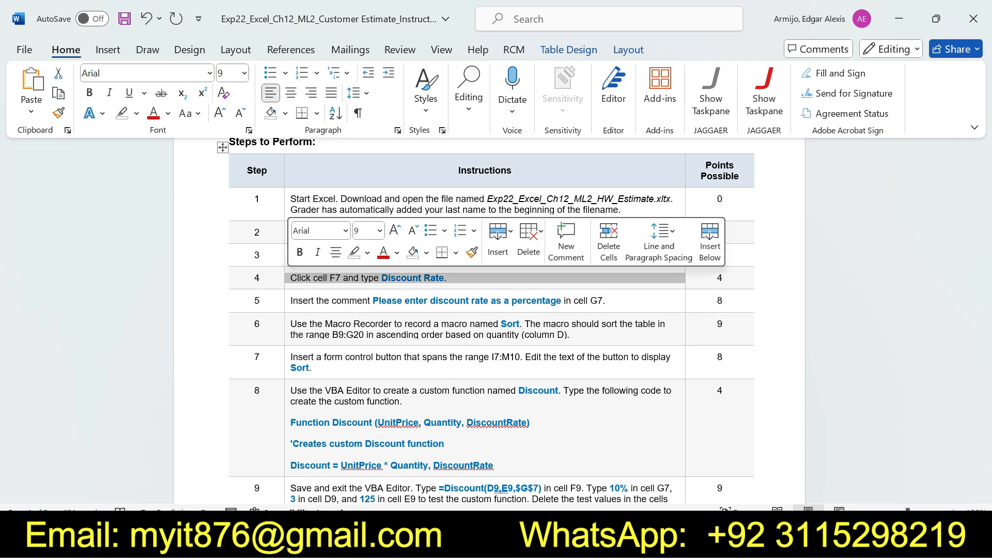
left_click(379, 230)
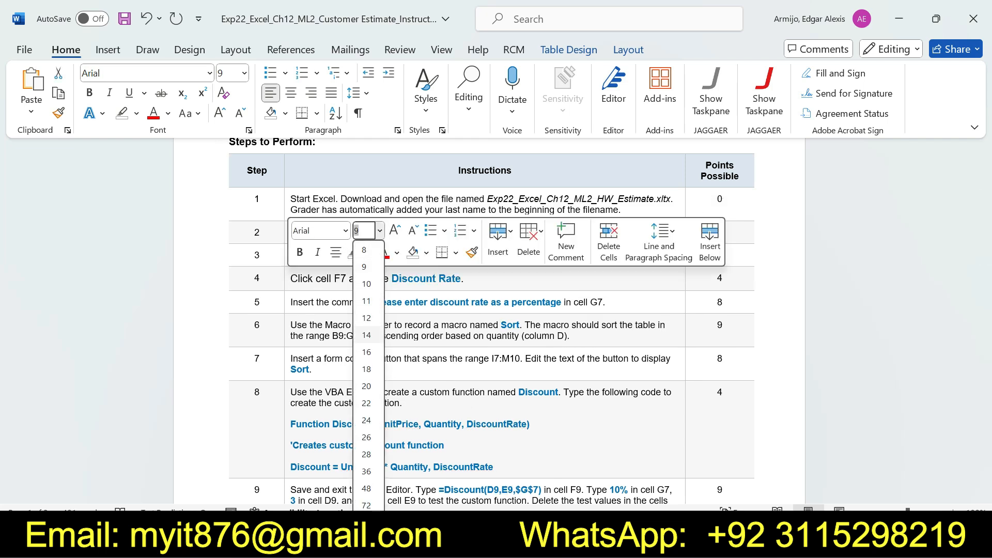
left_click(367, 351)
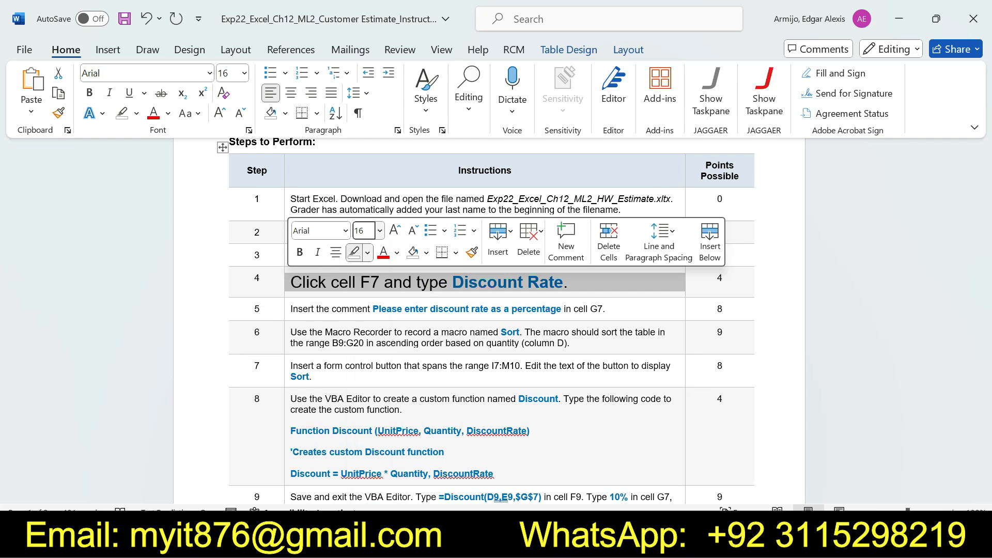
left_click(367, 252)
left_click(376, 303)
left_click(310, 282)
left_click_drag(290, 282, 384, 282)
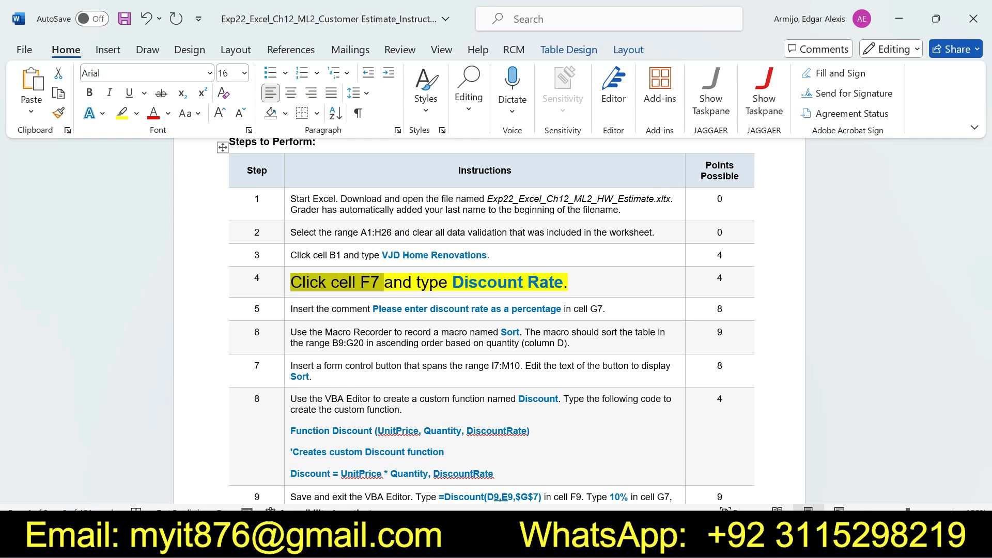
Following step 4, switch to the Excel workbook and enter Discount Rate in cell F7
key("alt+Tab")
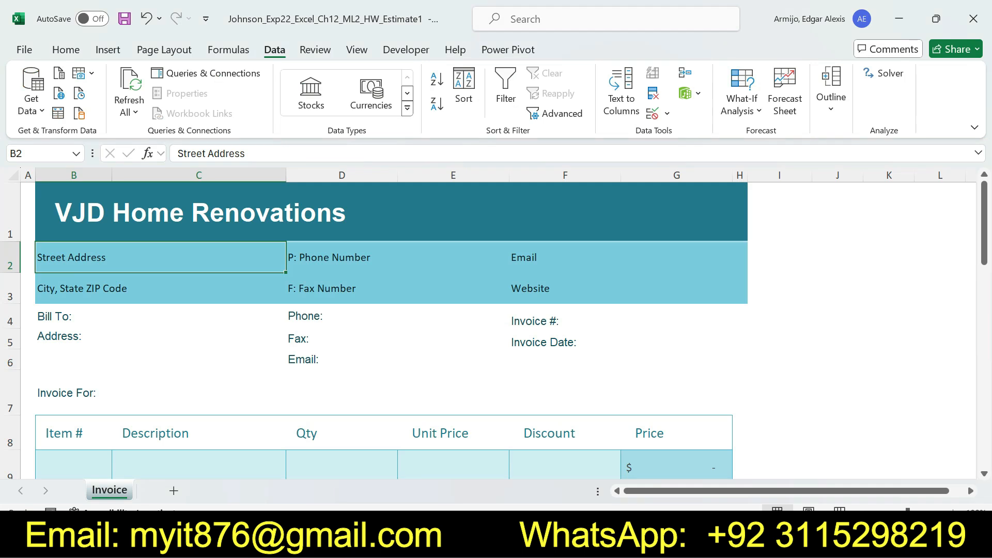
left_click(564, 433)
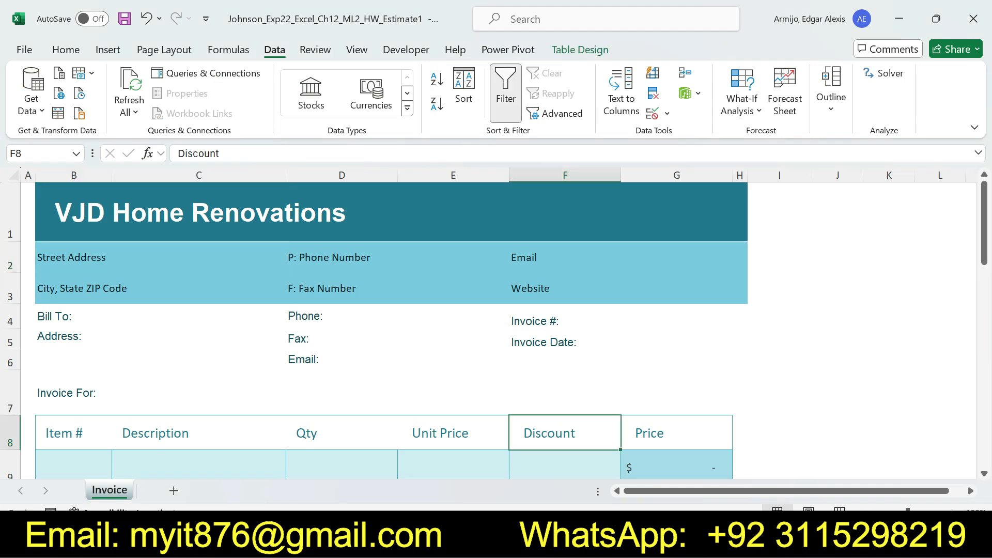
left_click(564, 392)
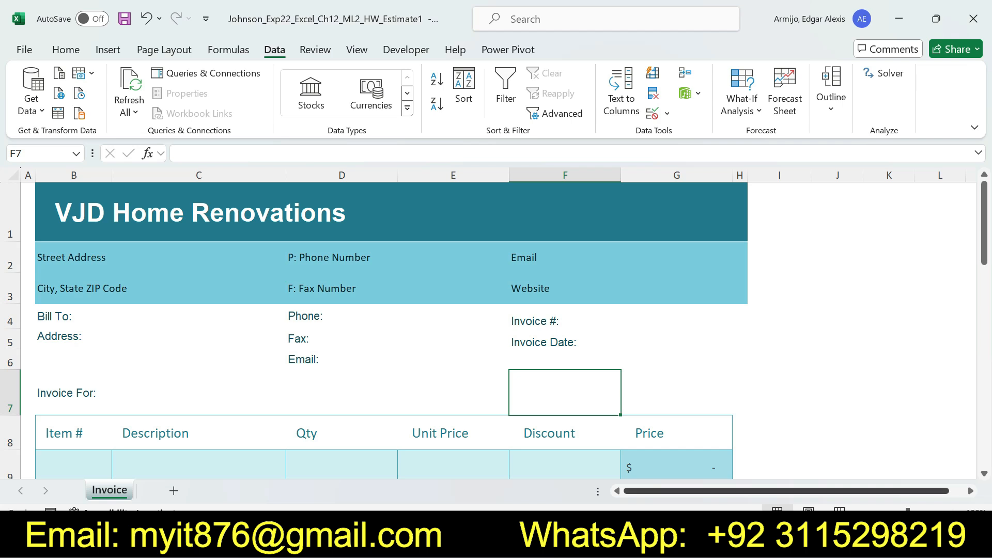
key("alt+Tab")
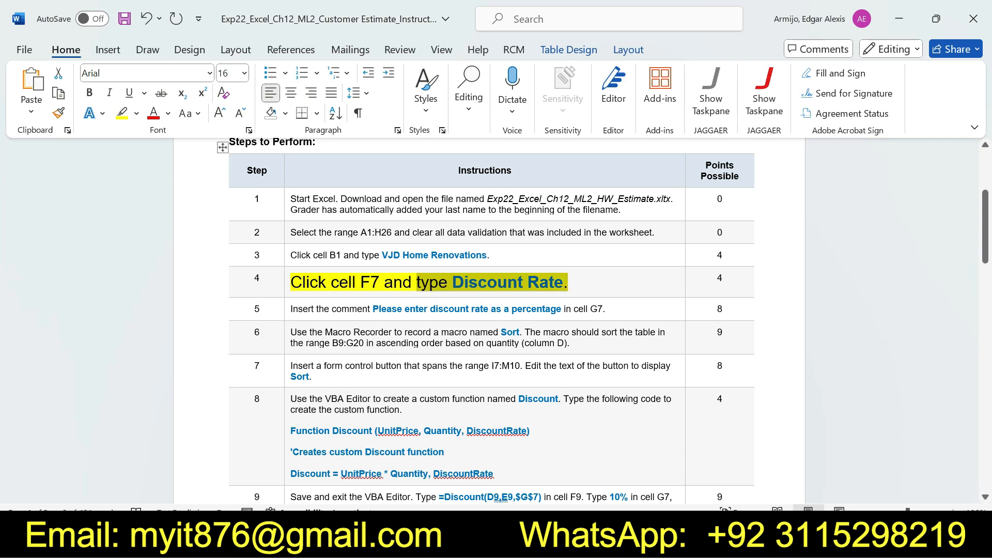
key("alt+Tab")
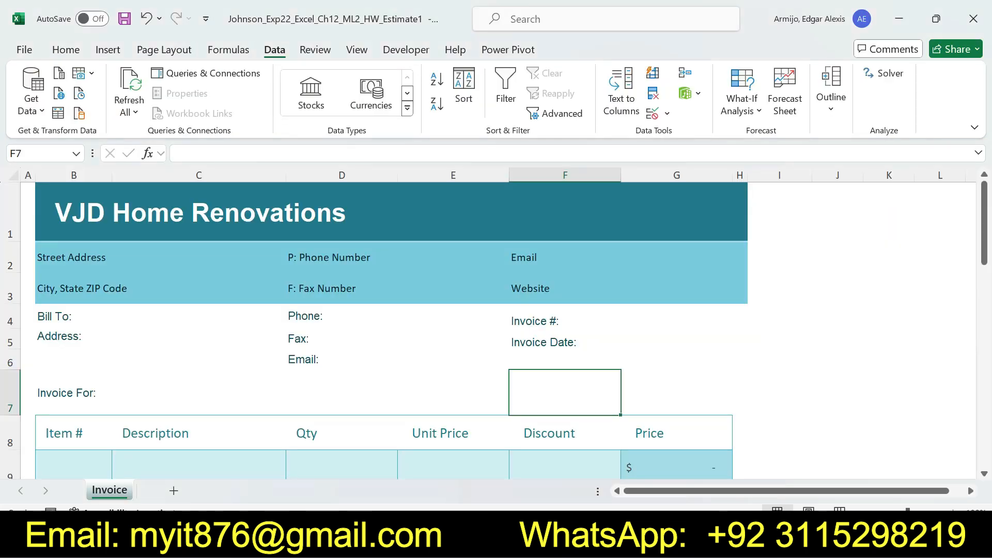
left_click(178, 153)
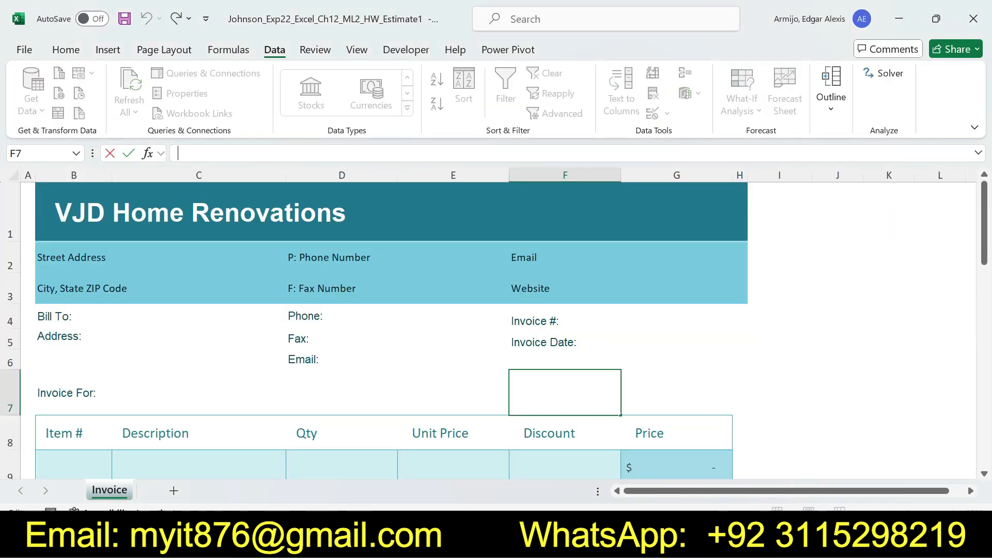
type("Discount")
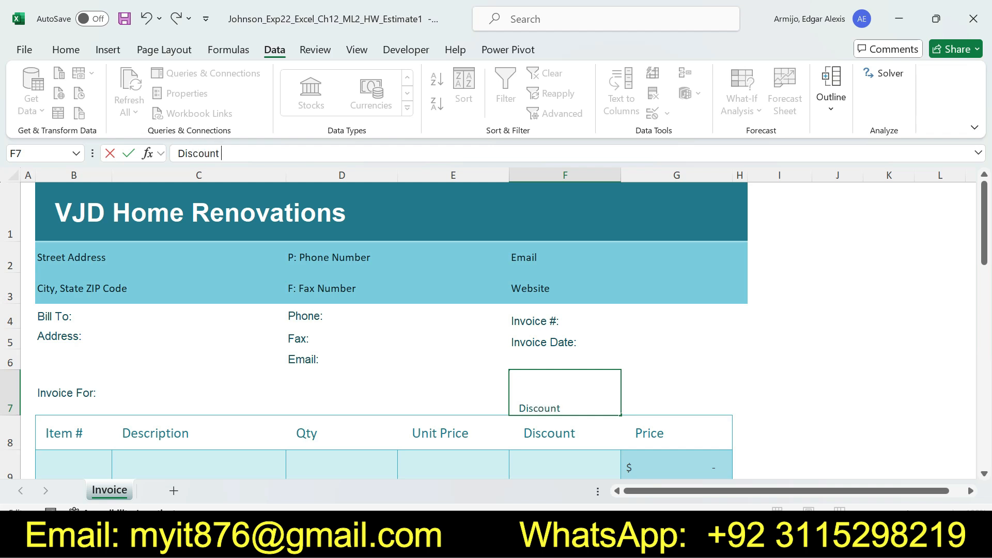
type(" Rate")
key("Return")
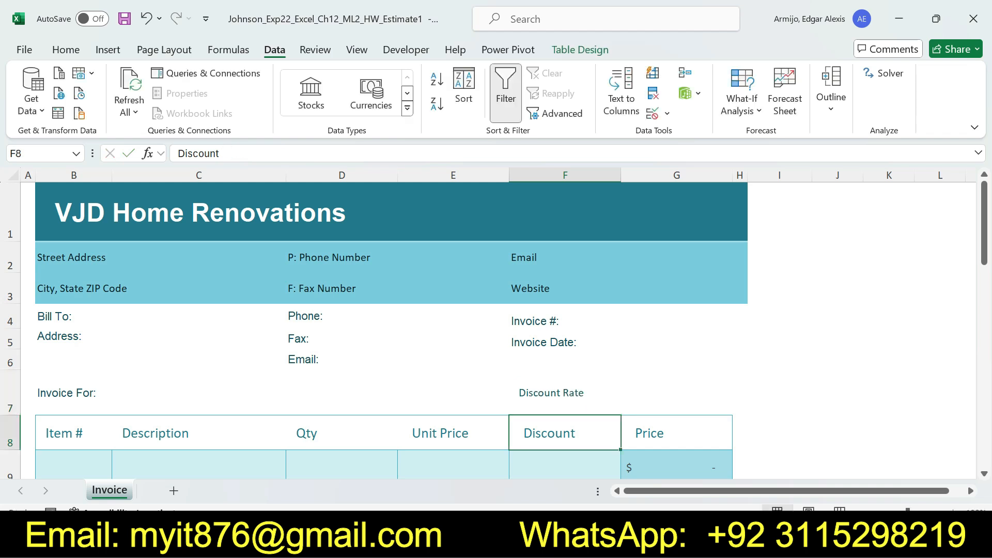
left_click(565, 392)
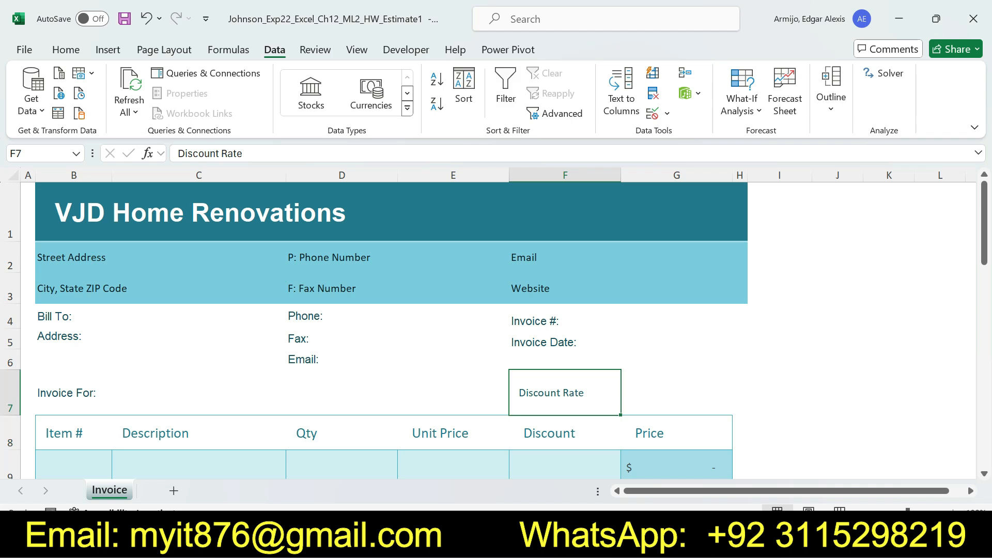
Return to the Word instructions and reset the step 4 text to 9 pt with no highlight
key("alt+Tab")
left_click_drag(416, 282, 566, 282)
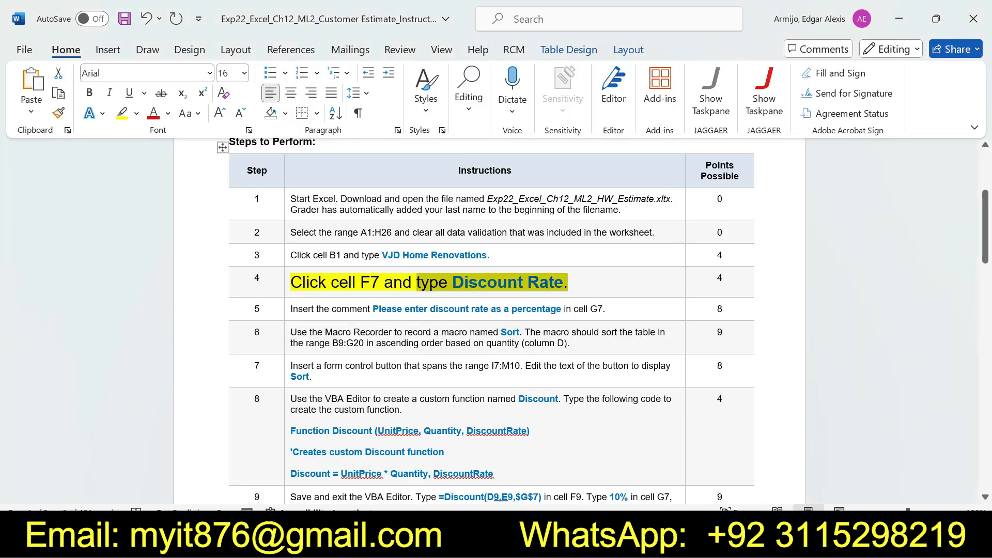
left_click(287, 282)
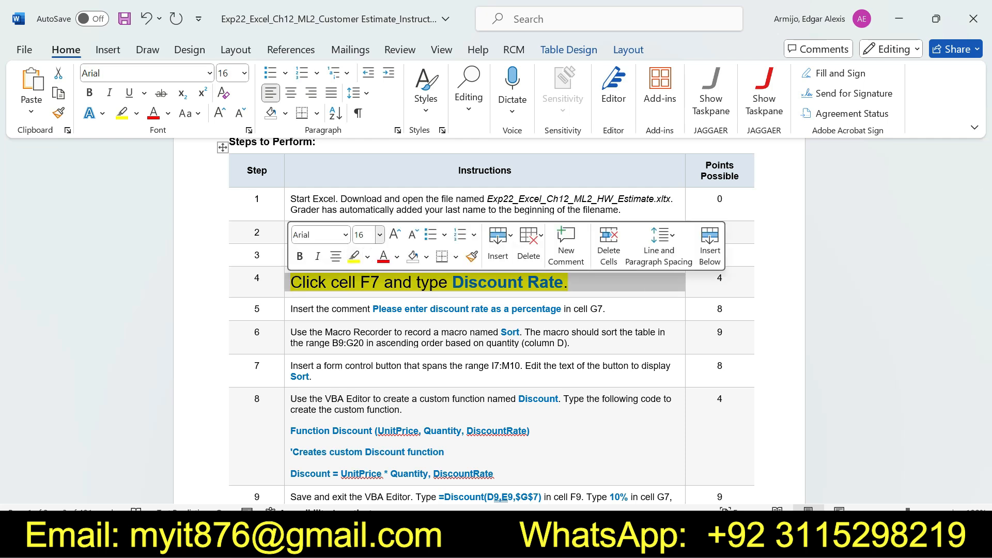
left_click(379, 235)
left_click(364, 270)
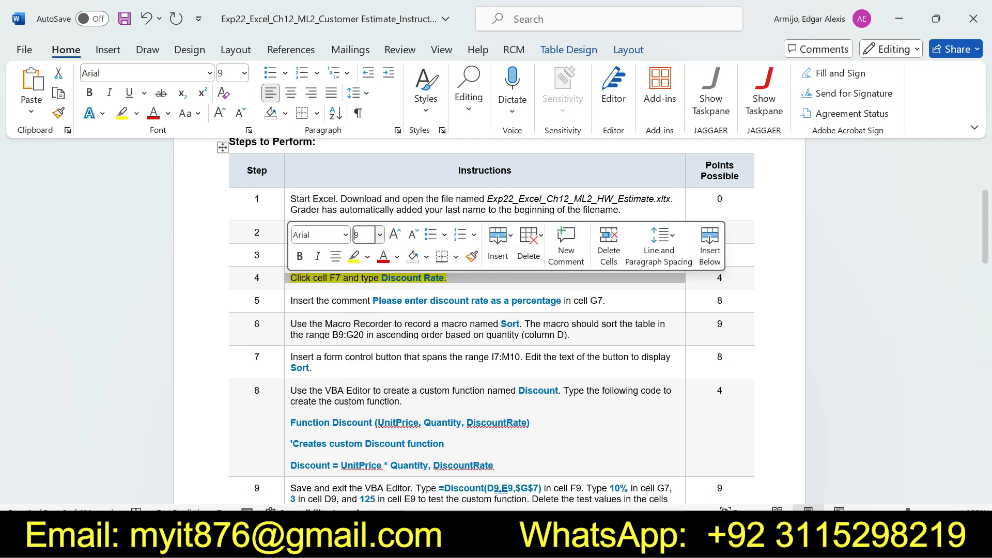
left_click(367, 256)
left_click(390, 381)
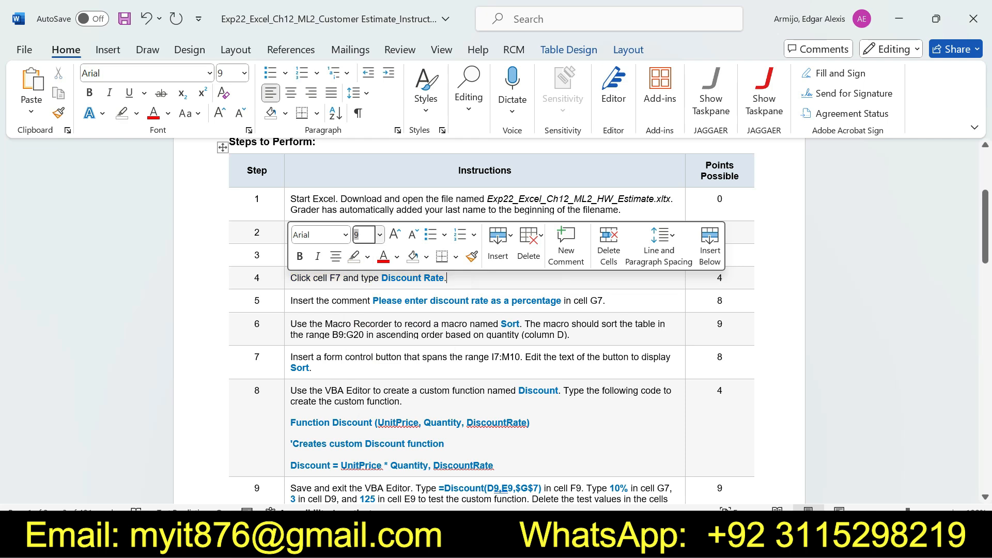
Set the step 5 instruction text to 16 pt and highlight it in yellow
left_click(287, 301)
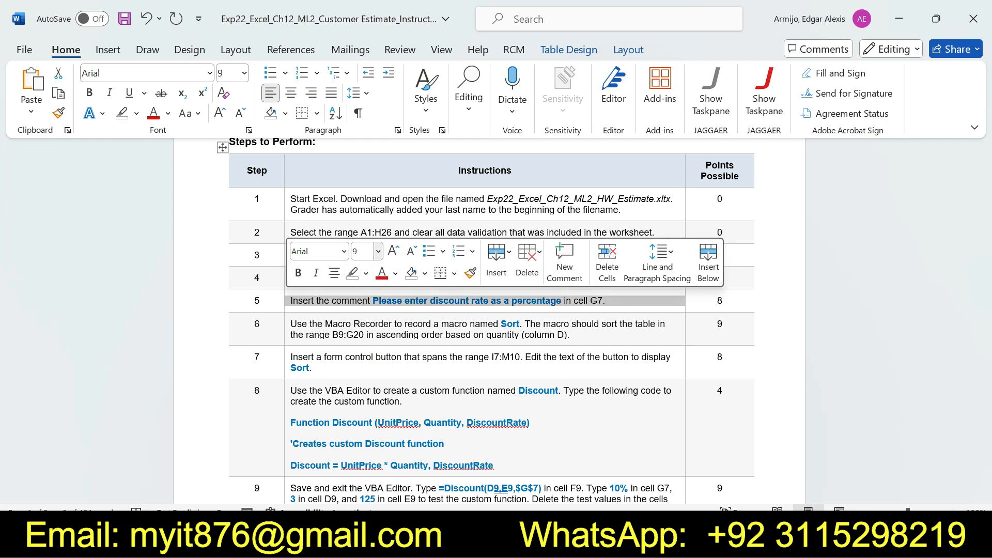
left_click(378, 251)
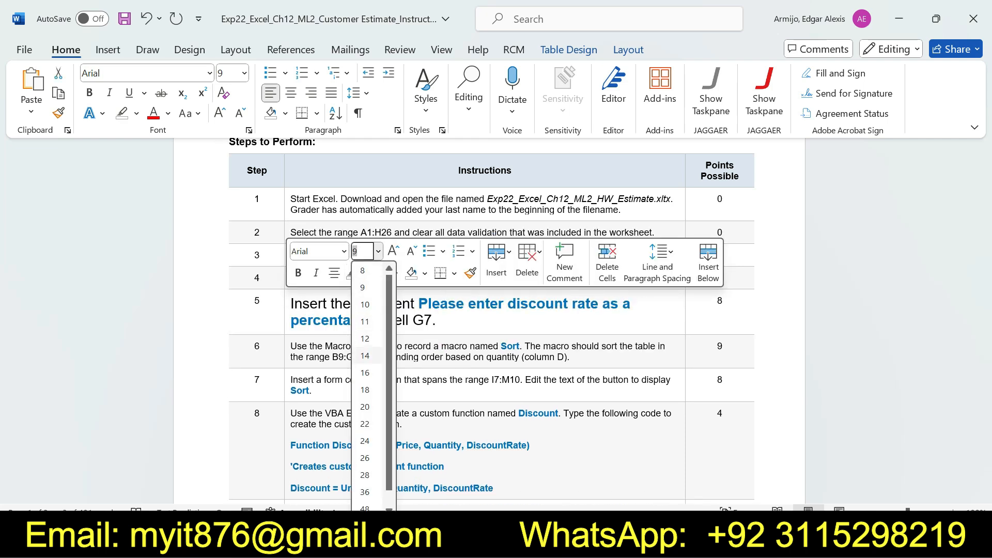
key("Escape")
type("16")
key("Return")
left_click(365, 272)
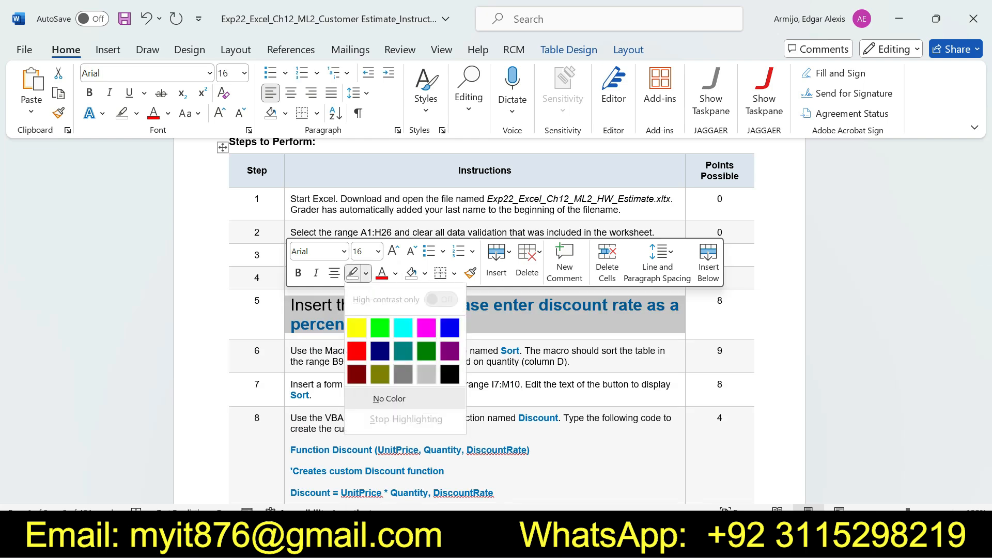
left_click(356, 327)
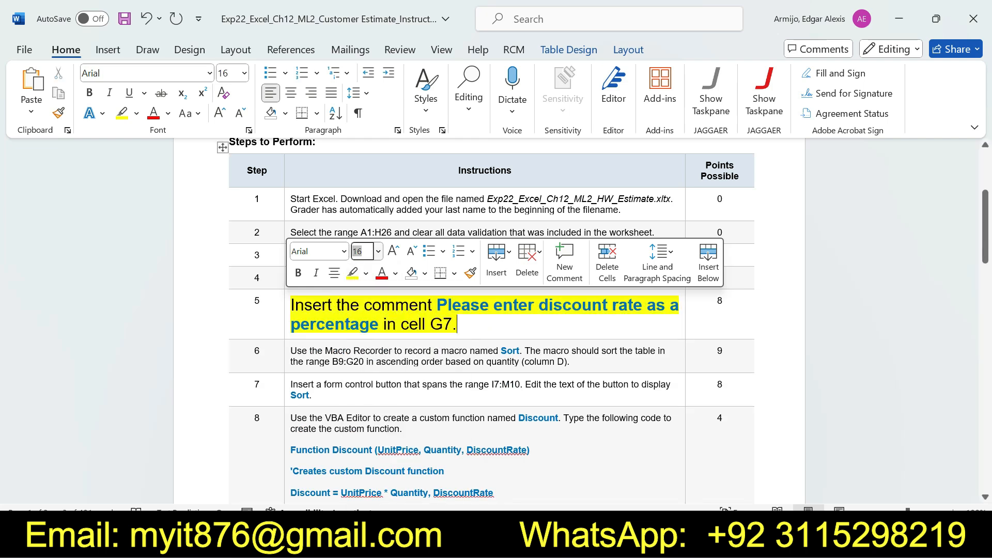
left_click_drag(291, 305, 457, 324)
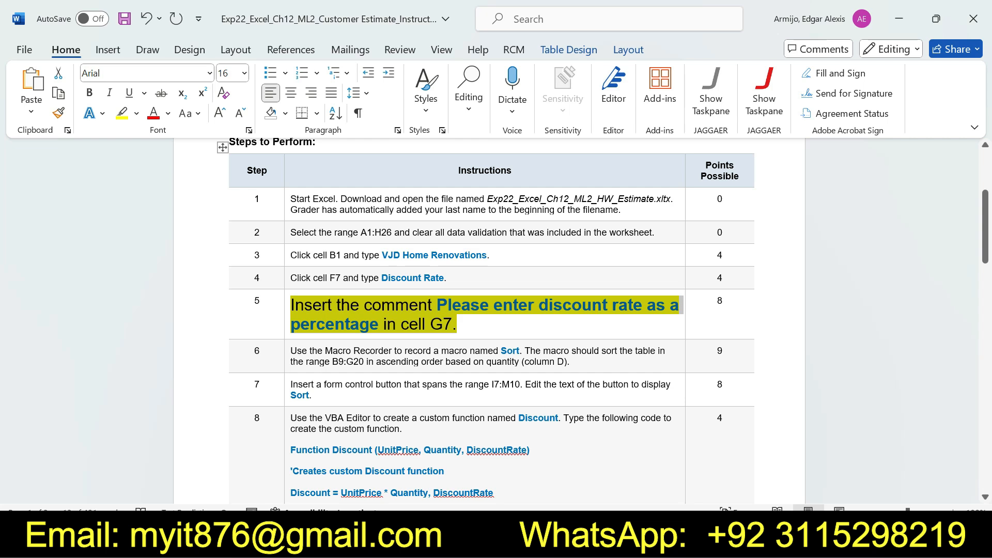
Switch to the Excel workbook, select cell G7 and search the available commands for inserting a comment
left_click(700, 449)
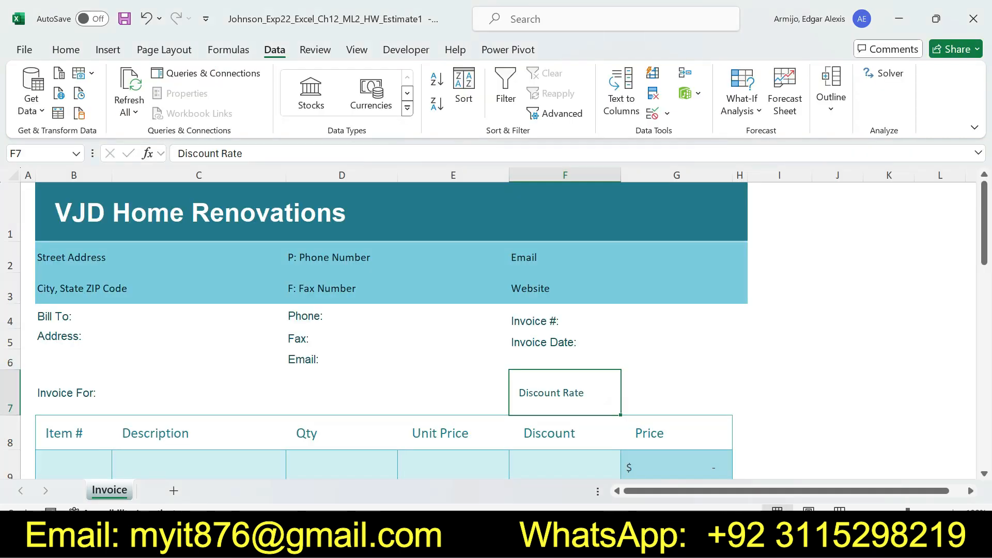
left_click(676, 392)
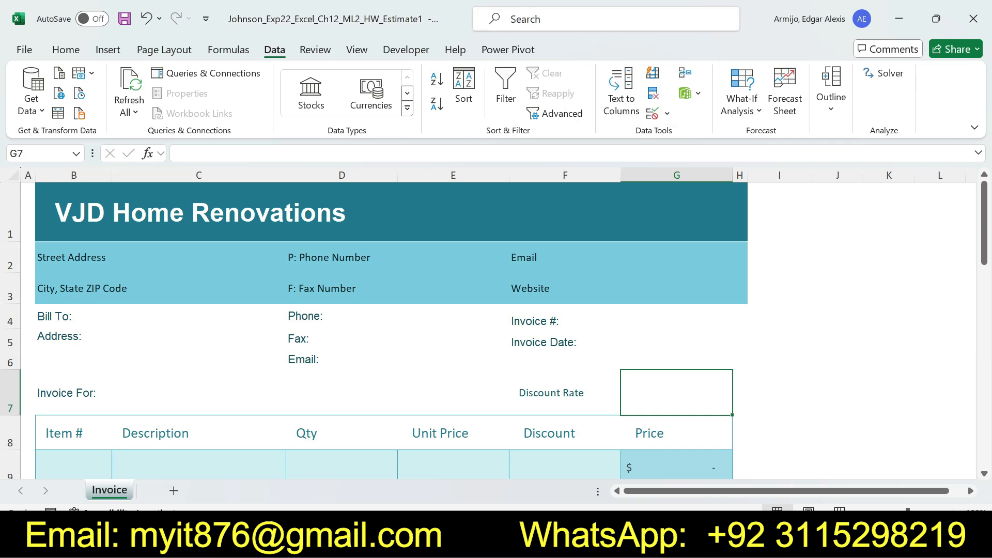
key("alt+q")
type("inse")
type("r")
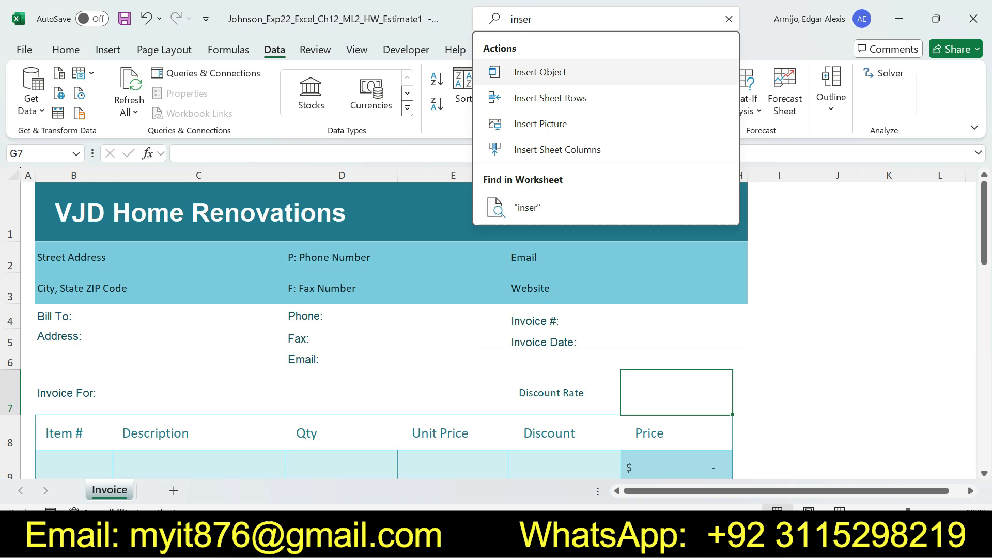
type(" co")
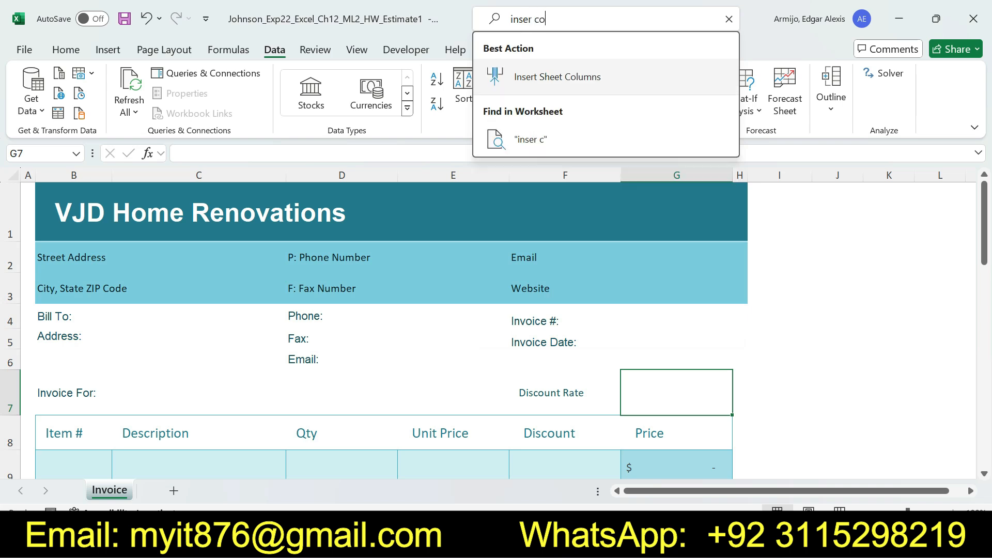
type("mm")
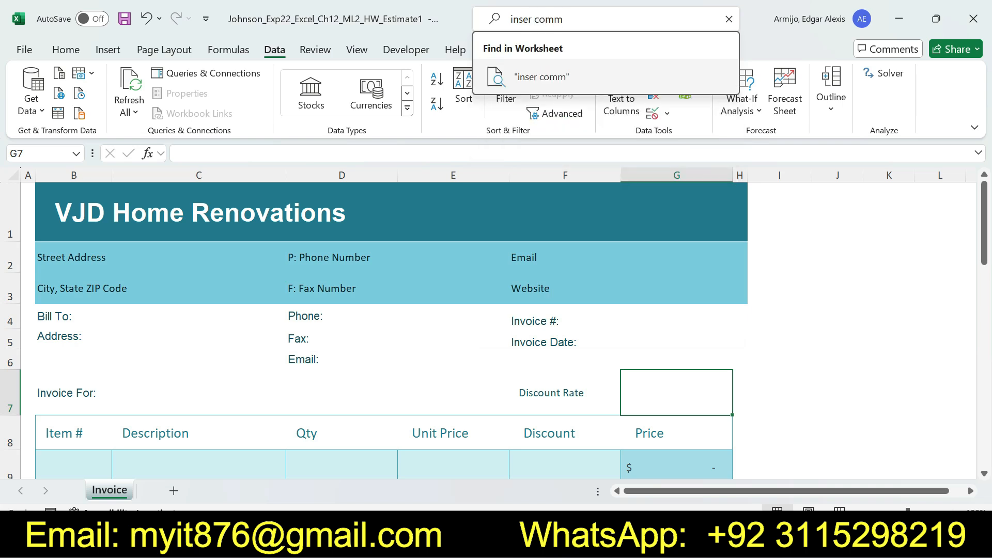
type("ent")
key("Escape")
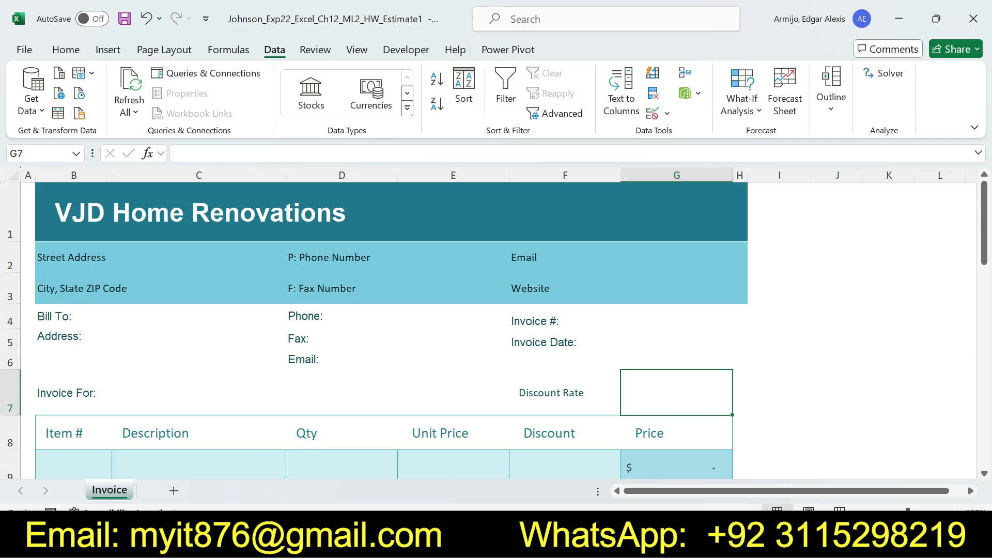
Following step 5 of the Word instructions, enter Please enter discount rate as a percentage in cell G7
key("F2")
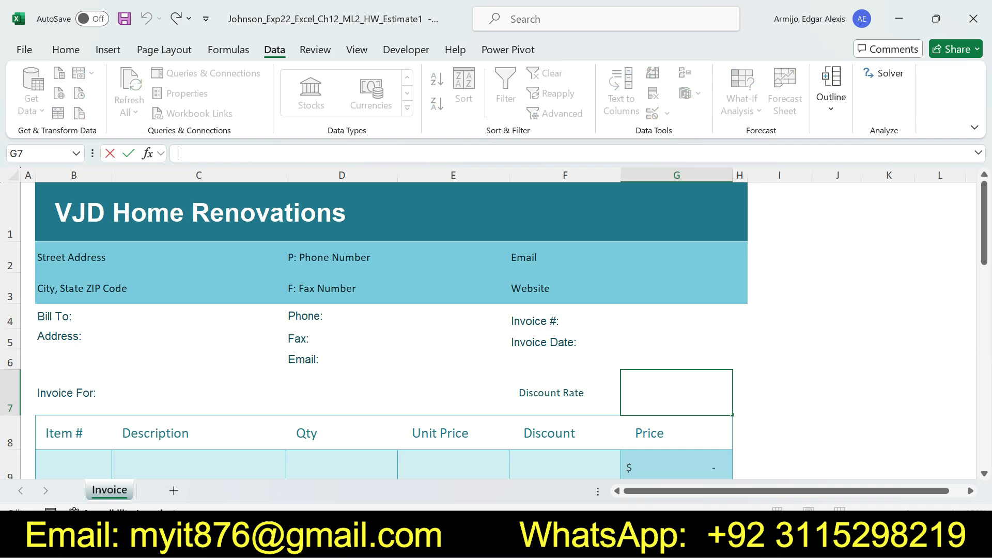
key("alt+Tab")
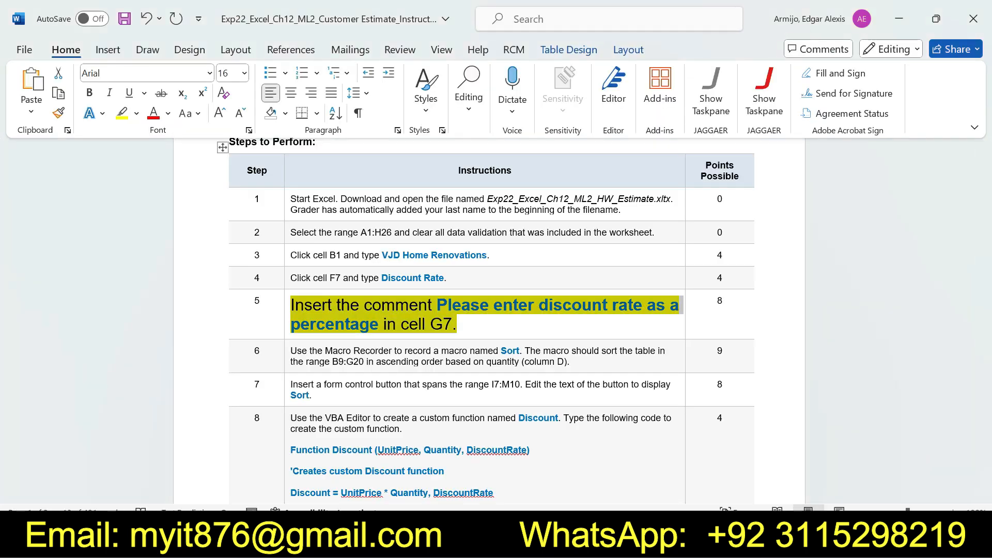
key("alt+Tab")
type("Please")
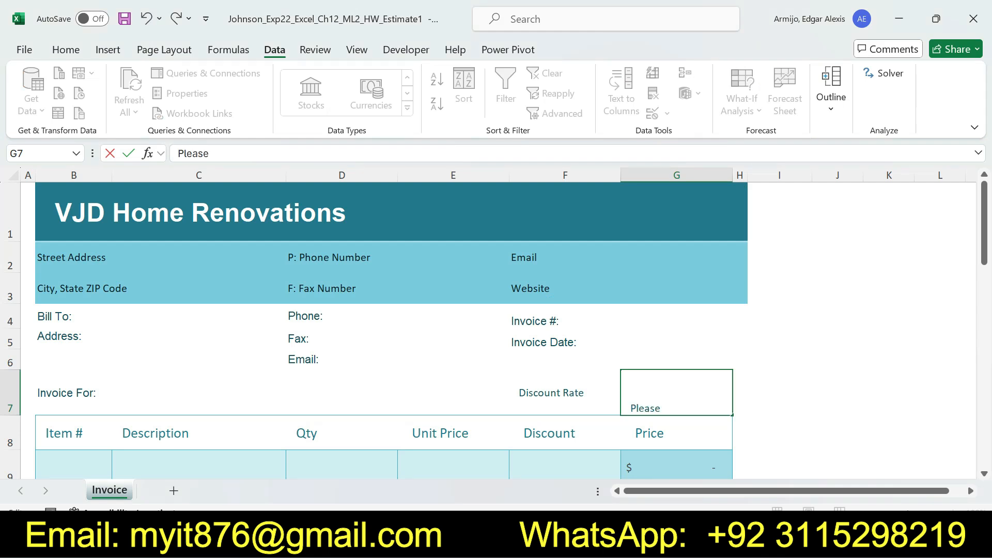
type(" enter disco")
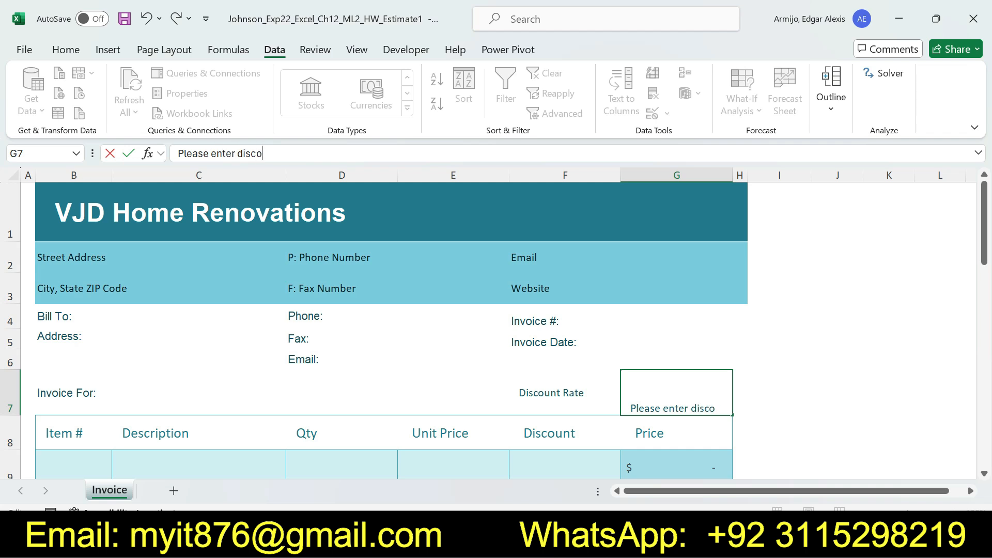
type("unt rate")
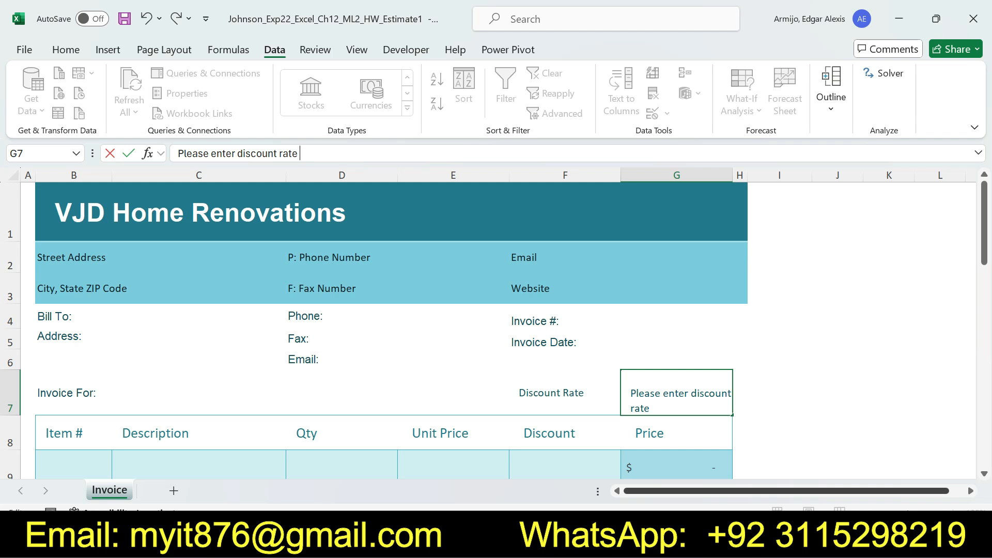
key("alt+Tab")
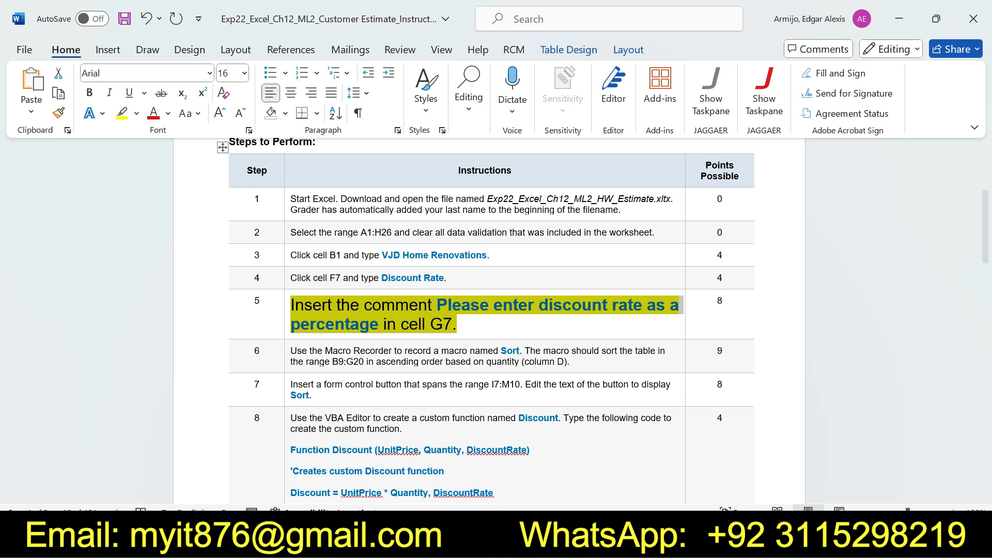
key("alt+Tab")
type("as")
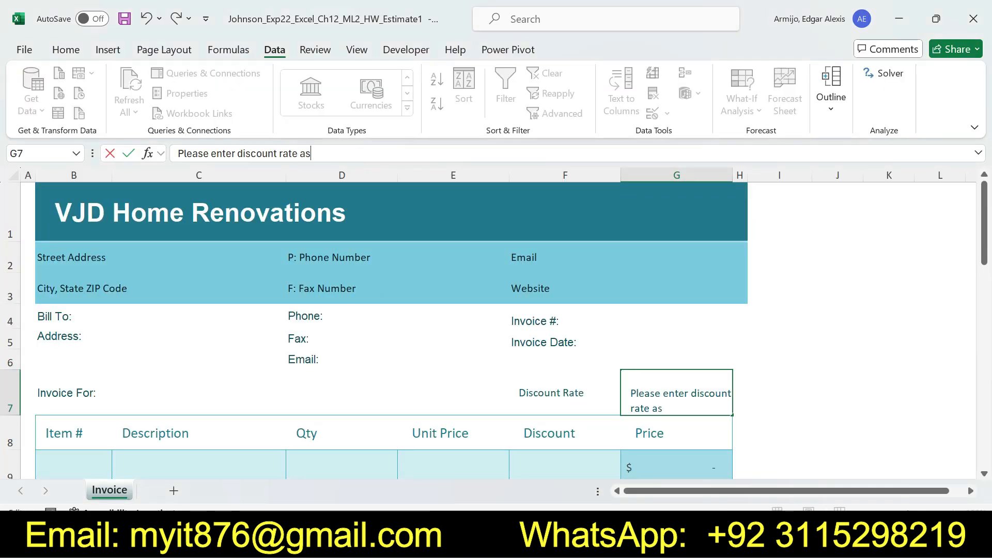
type(" a percentage")
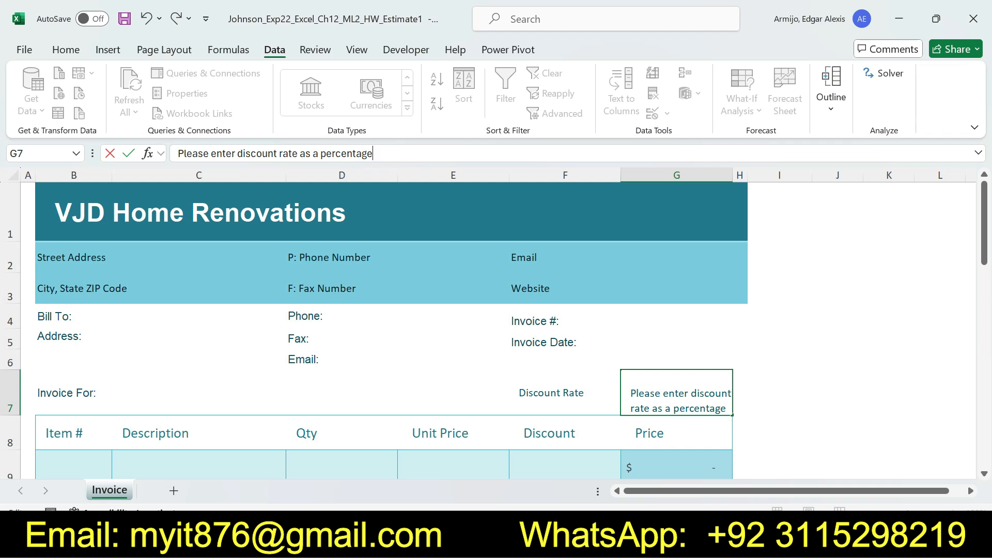
key("Return")
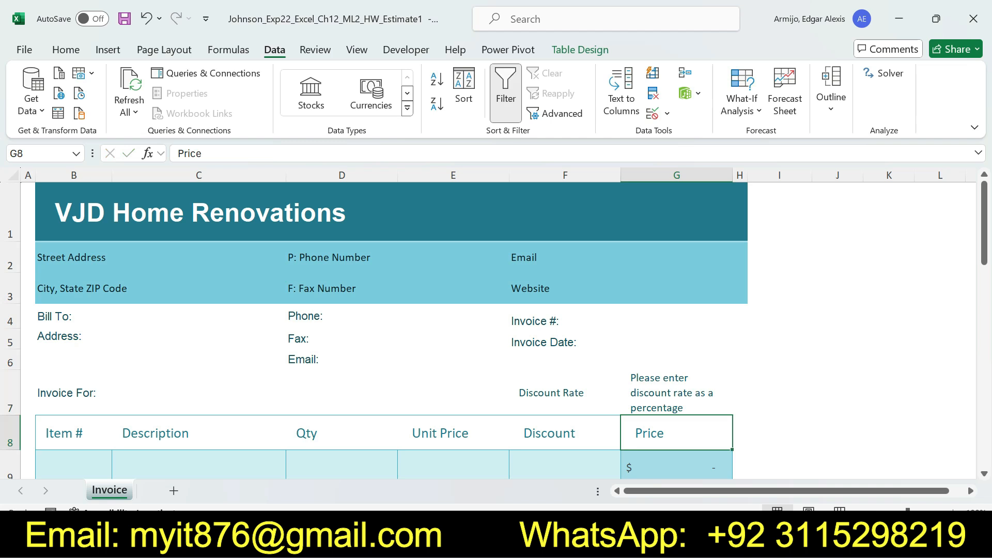
left_click(676, 392)
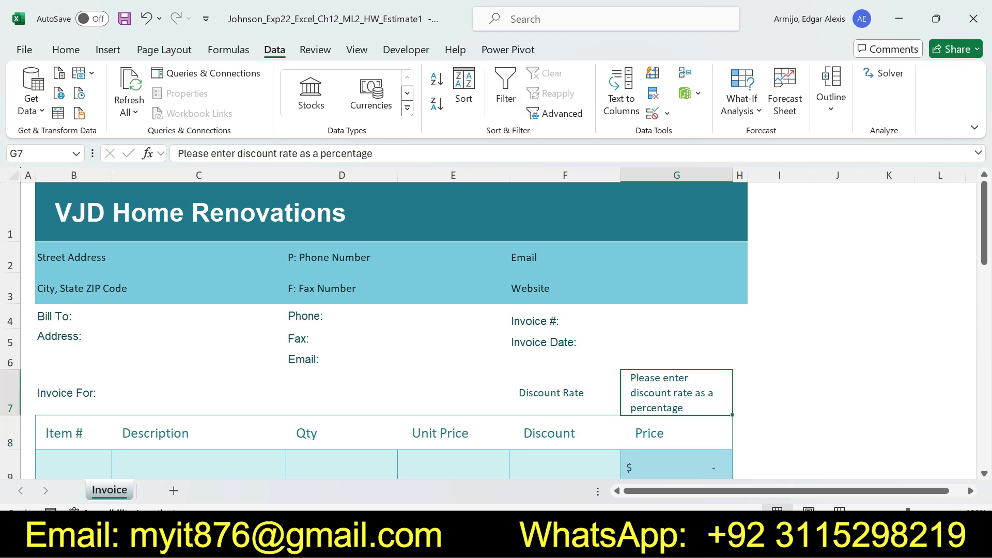
Return to the Word instructions and reset the step 5 text to 9 pt with no highlight
key("alt+Tab")
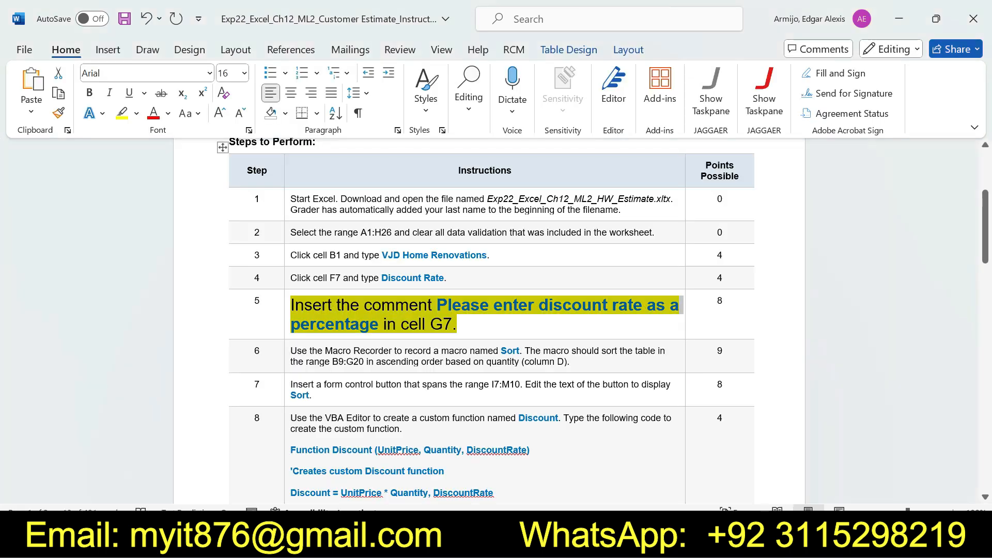
left_click_drag(456, 325, 517, 325)
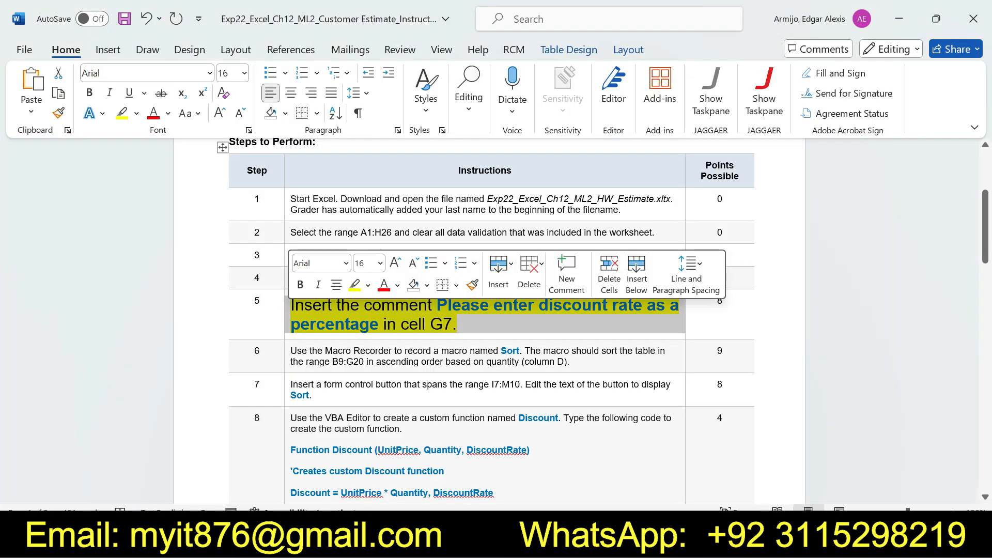
left_click(374, 263)
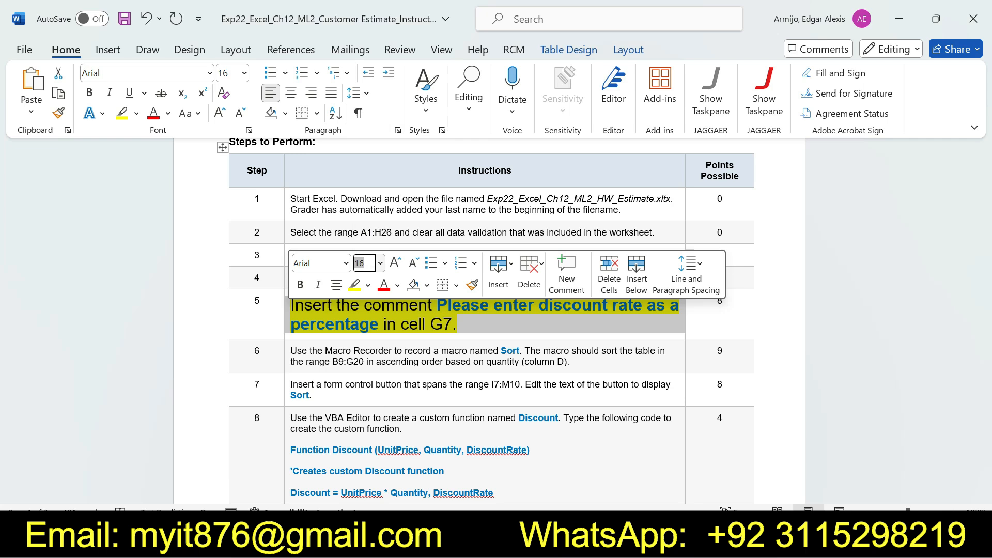
left_click(380, 263)
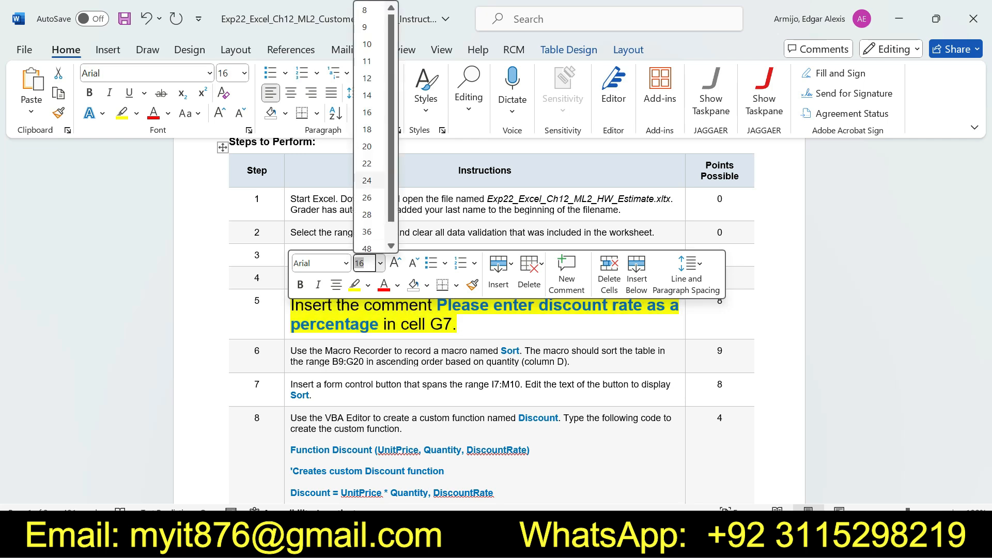
left_click(367, 27)
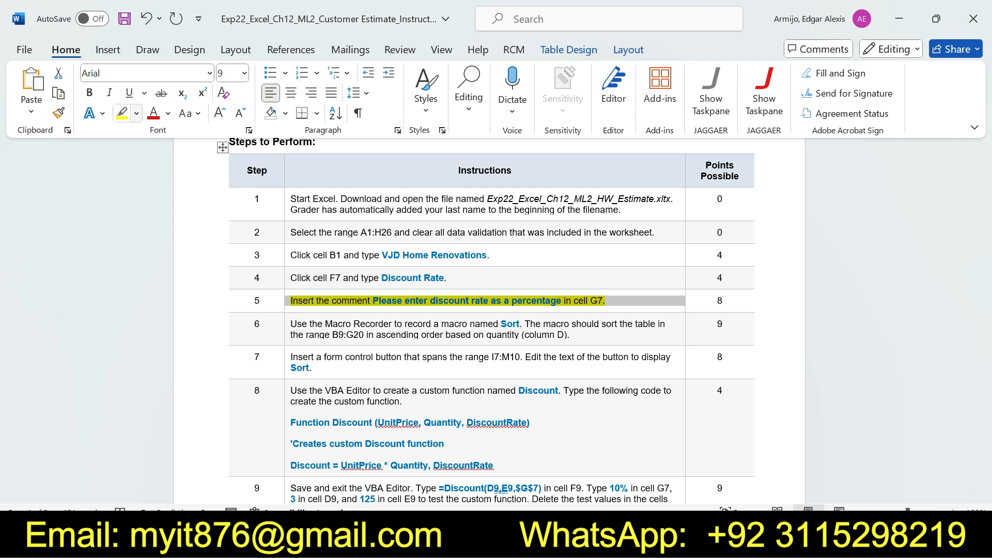
left_click(136, 113)
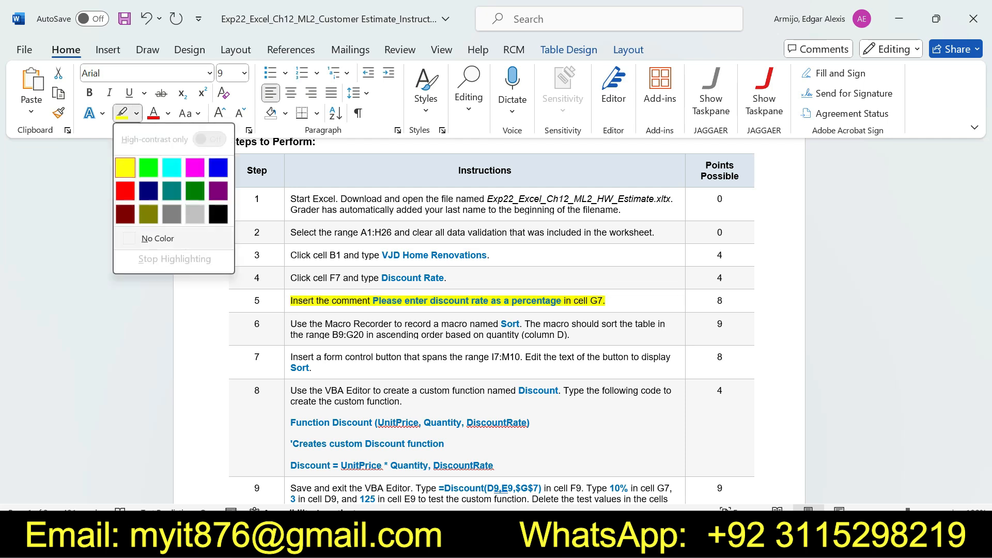
left_click(157, 238)
Set the step 6 instruction text to 16 pt, highlight it in yellow and select its first sentence
left_click_drag(984, 228, 984, 259)
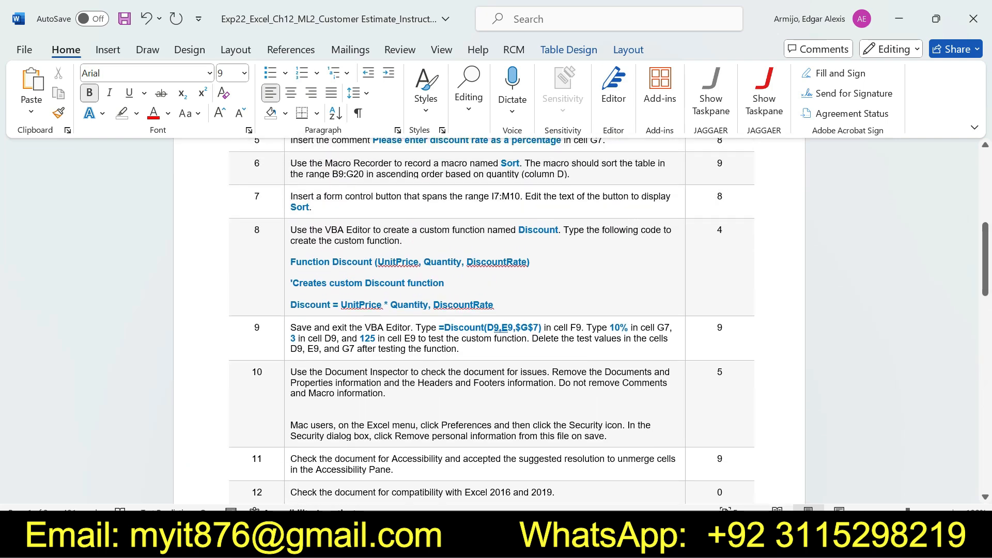
left_click(287, 168)
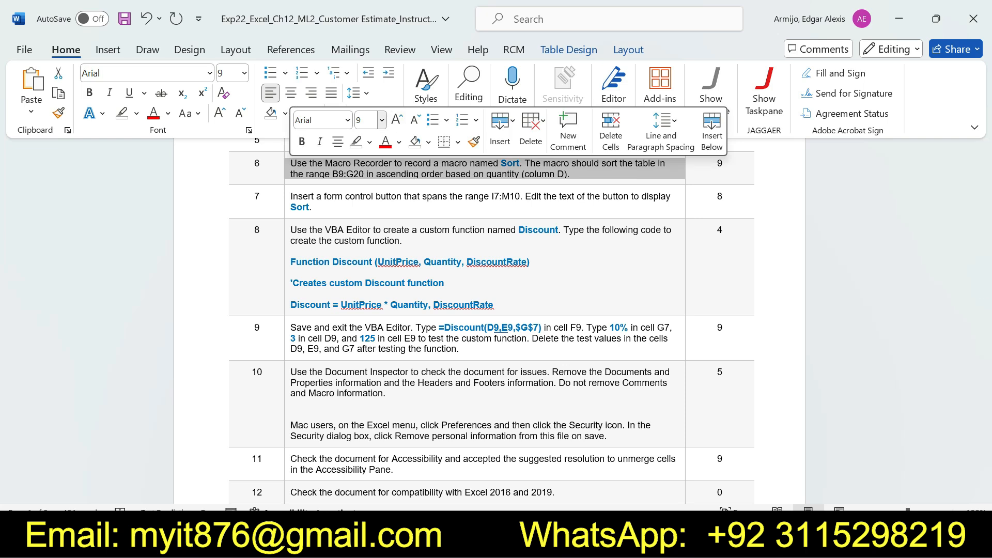
left_click(382, 120)
left_click(369, 241)
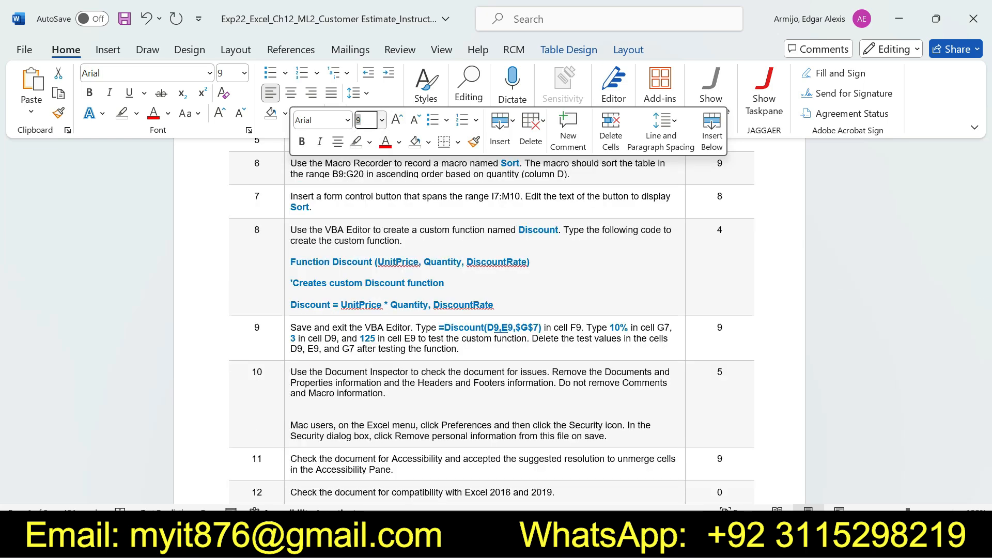
left_click(369, 142)
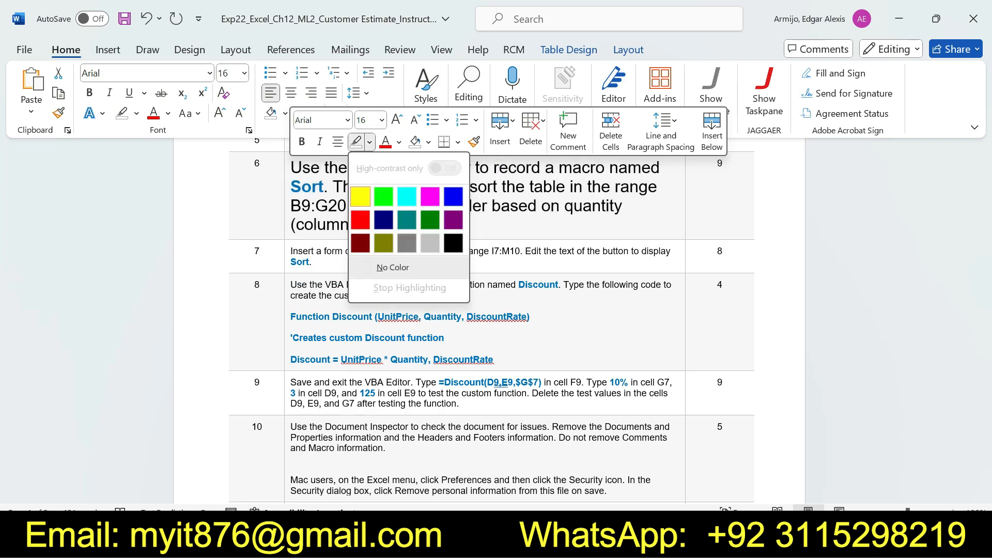
left_click(360, 196)
left_click_drag(303, 168, 328, 187)
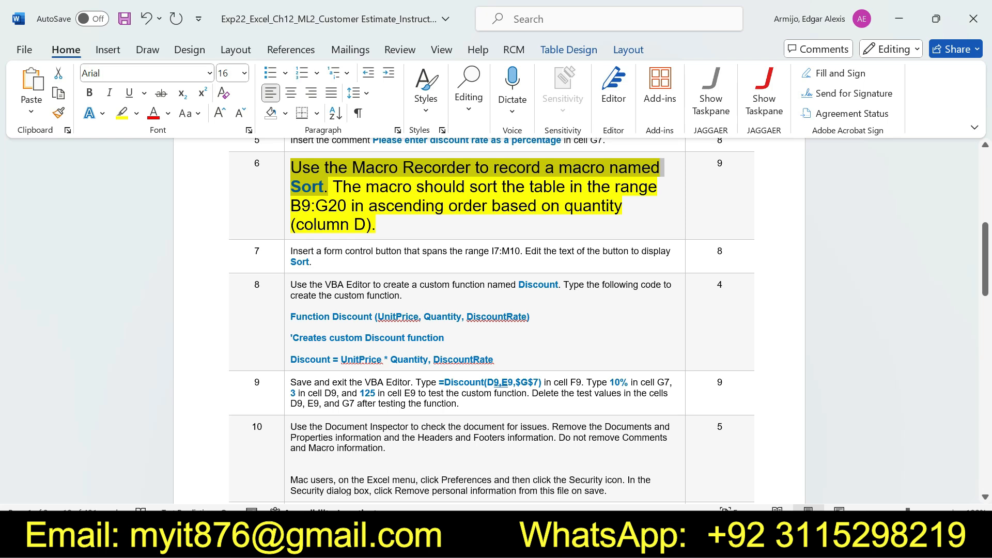
Switch to the Excel workbook and start recording a macro named Sort, stored in This Workbook
left_click(713, 454)
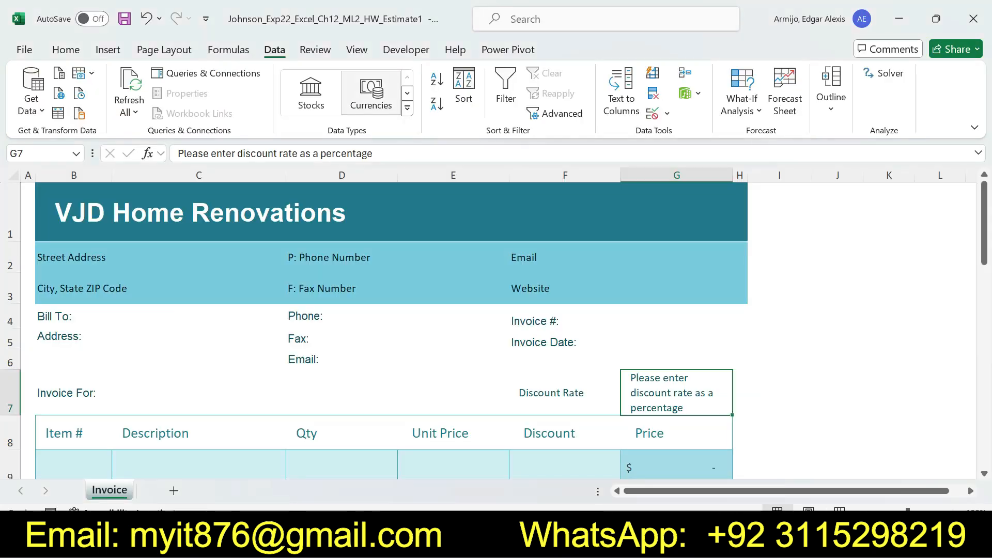
left_click(406, 50)
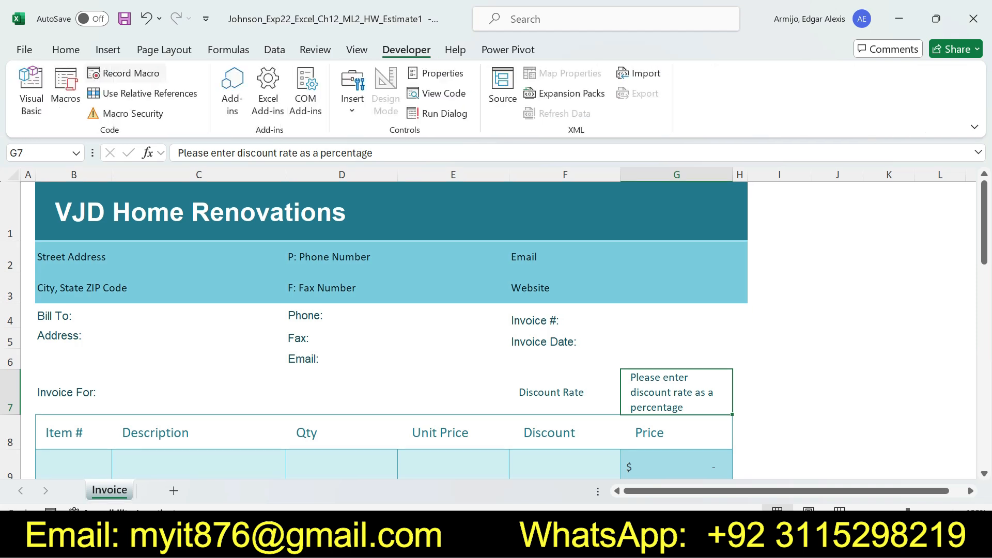
left_click(123, 73)
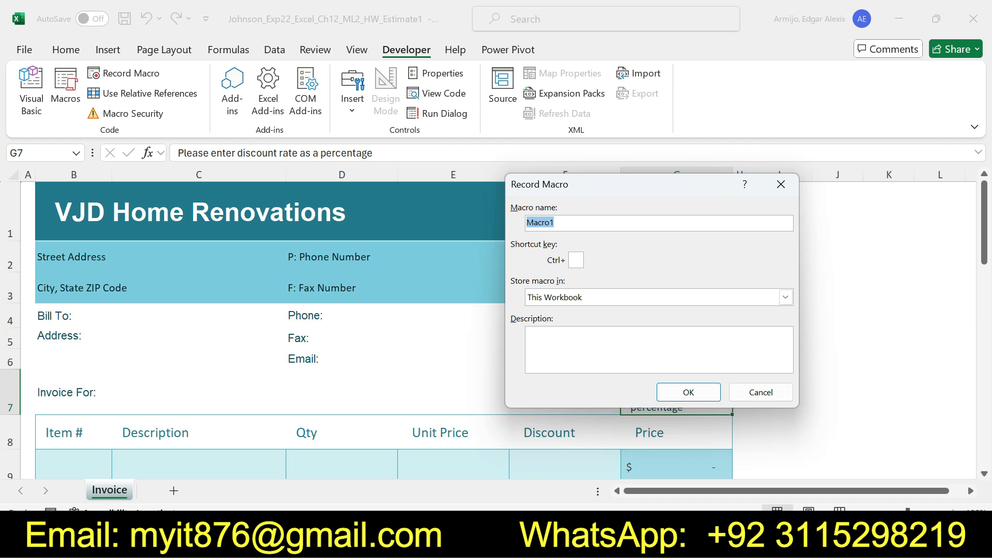
key("alt+Tab")
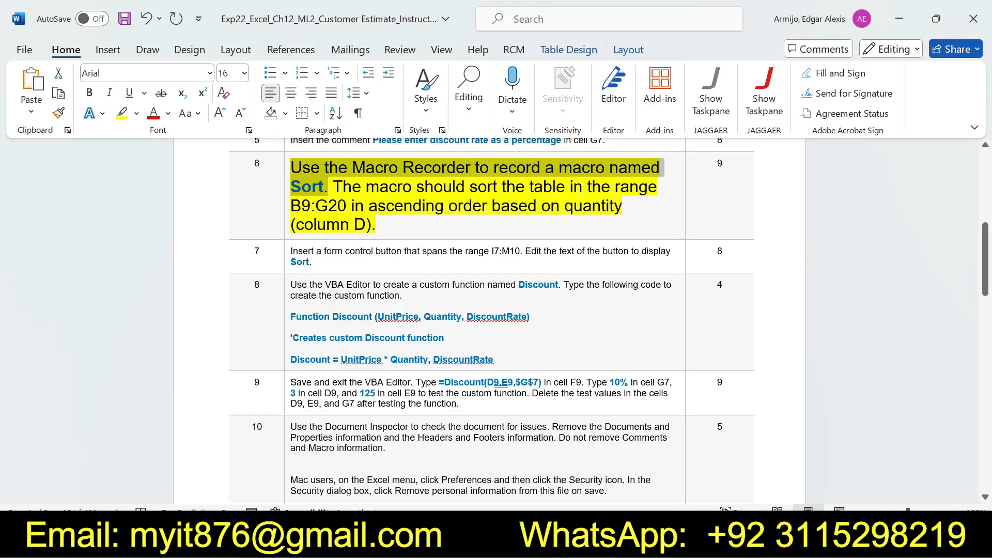
key("alt+Tab")
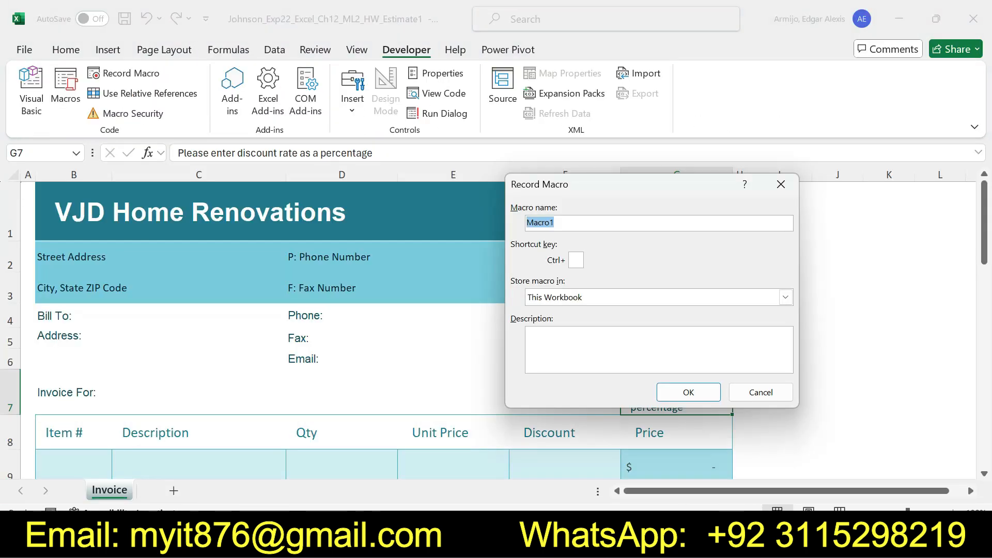
type("Sort")
key("alt+Tab")
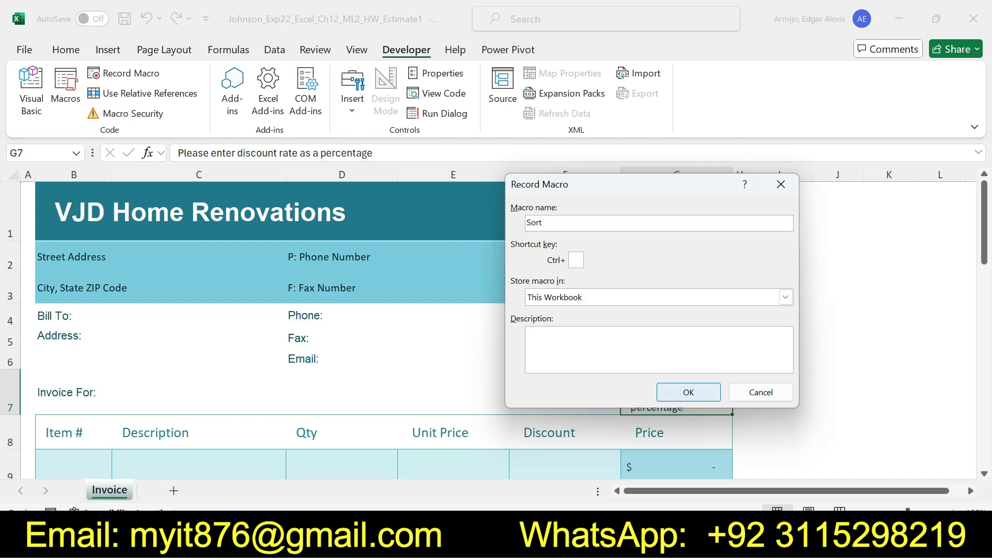
left_click(686, 391)
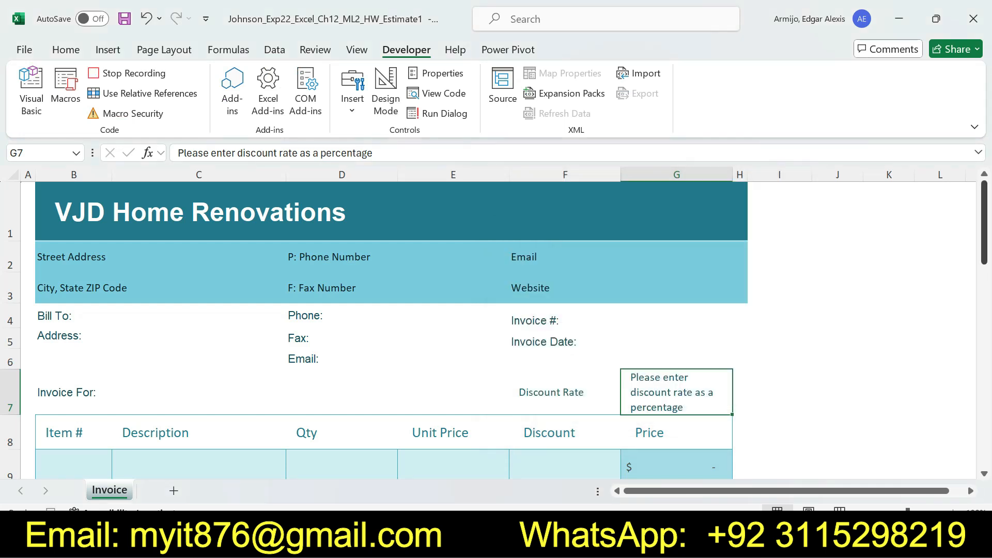
Select the contact cells D2:E6 and sort them from A to Z while the macro is recording
mouse_move(984, 222)
left_mouse_down()
mouse_move(984, 380)
mouse_move(984, 232)
left_mouse_up()
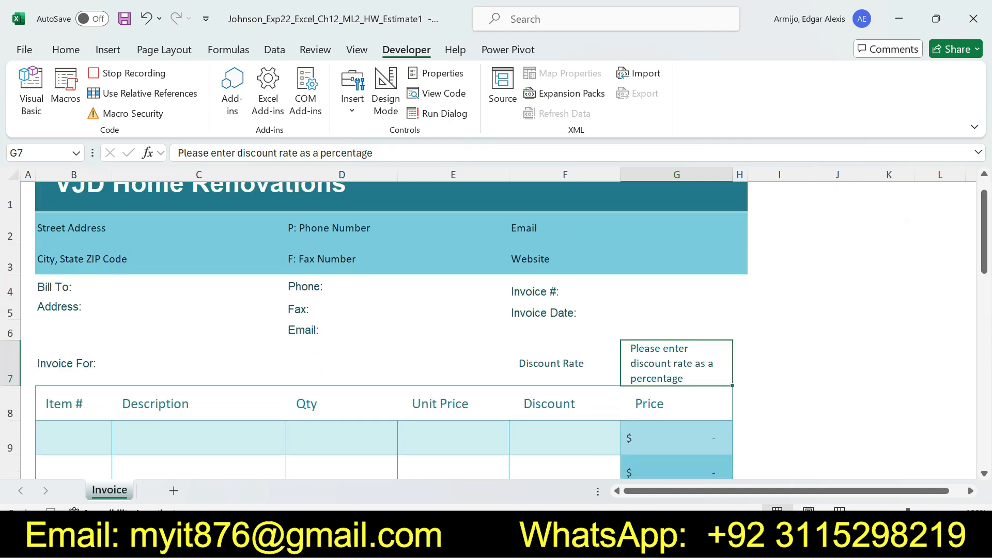
left_click(397, 227)
left_click_drag(397, 228, 396, 330)
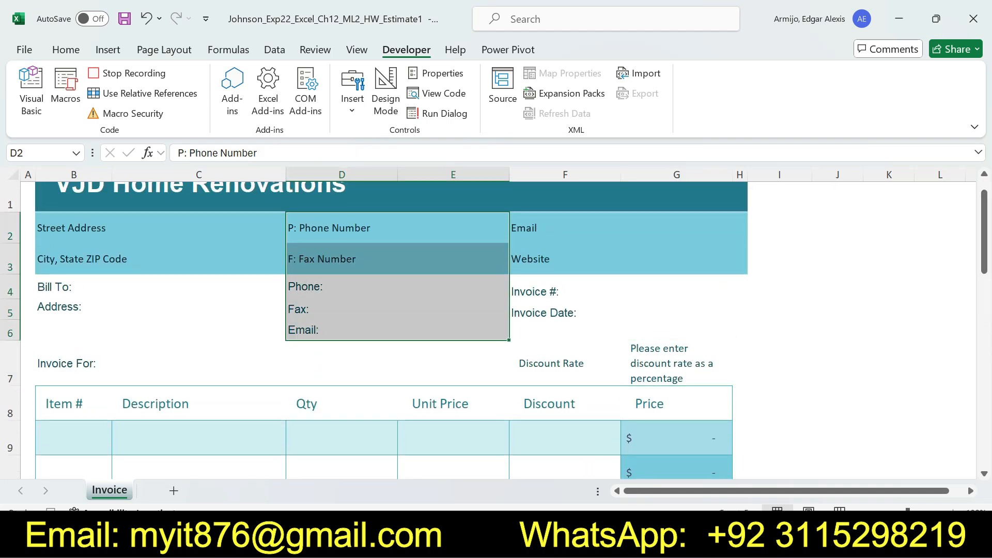
left_click(66, 50)
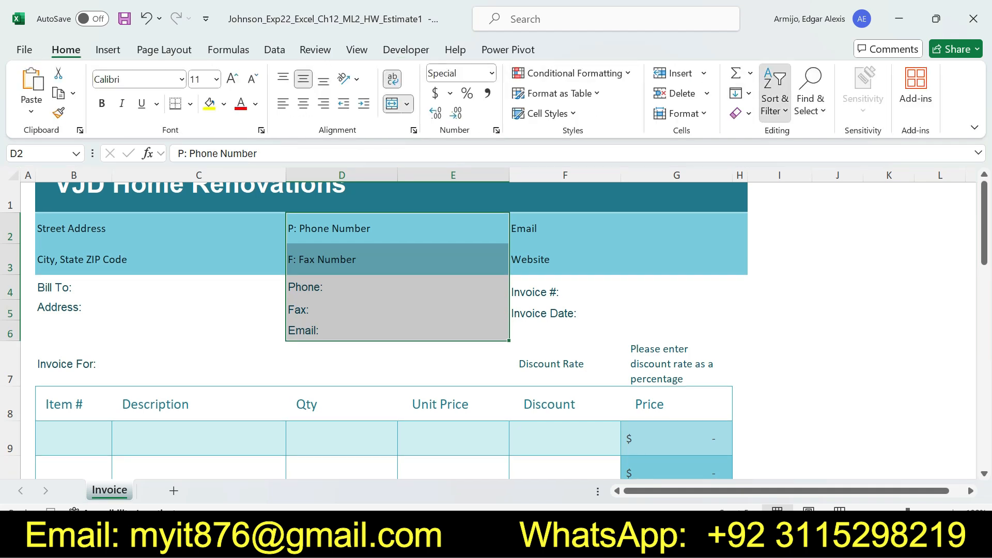
left_click(773, 103)
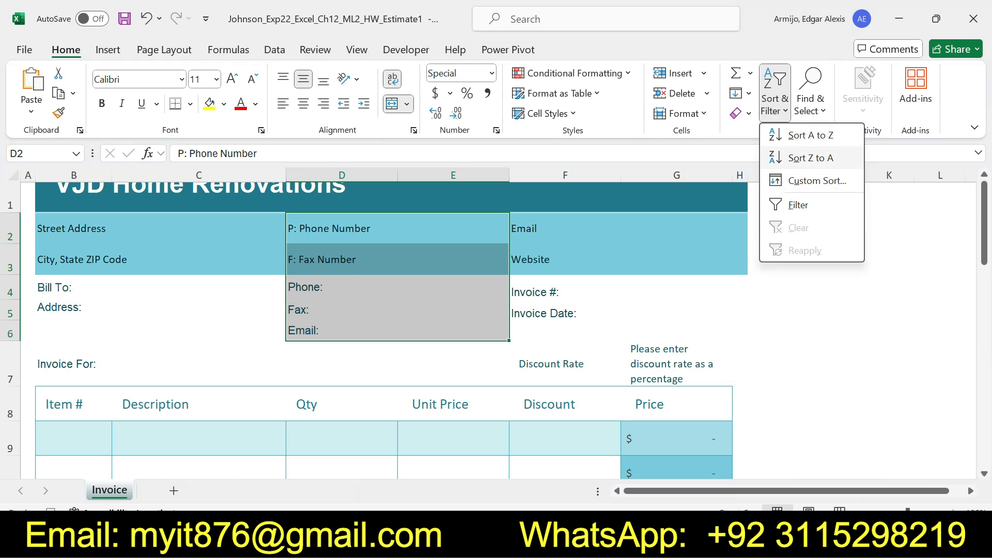
left_click(809, 135)
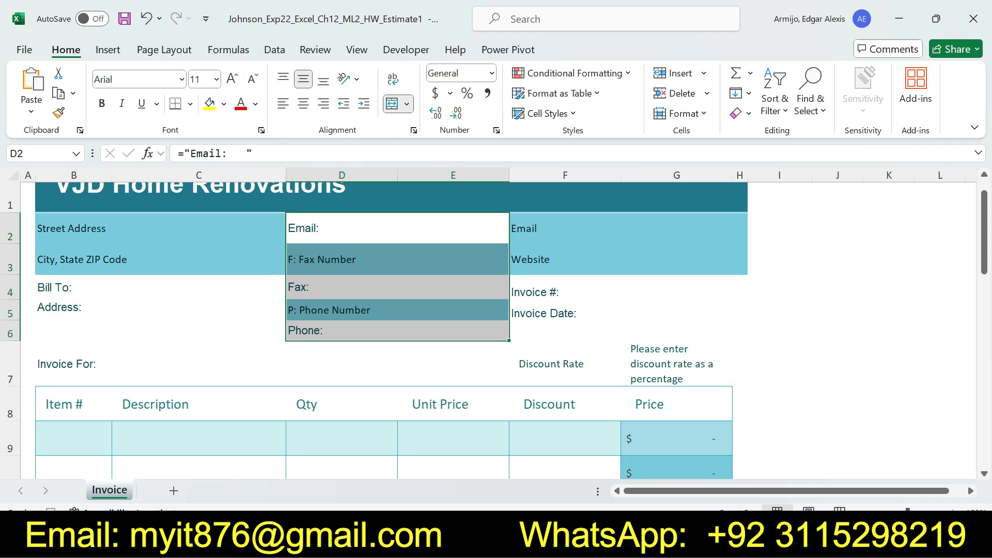
Return to the Word instructions and reset the step 6 text to 9 pt with no highlight
left_click(680, 450)
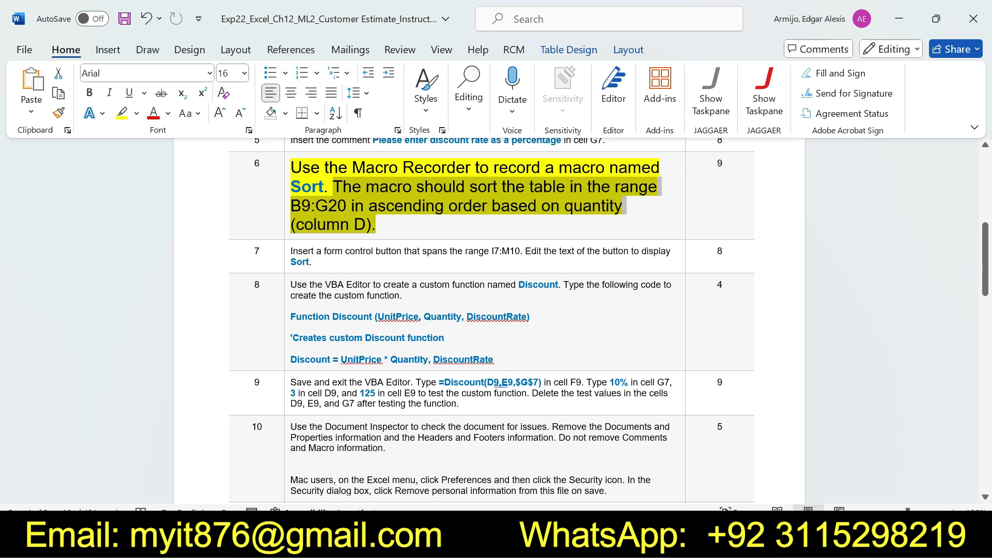
left_click_drag(625, 206, 377, 227)
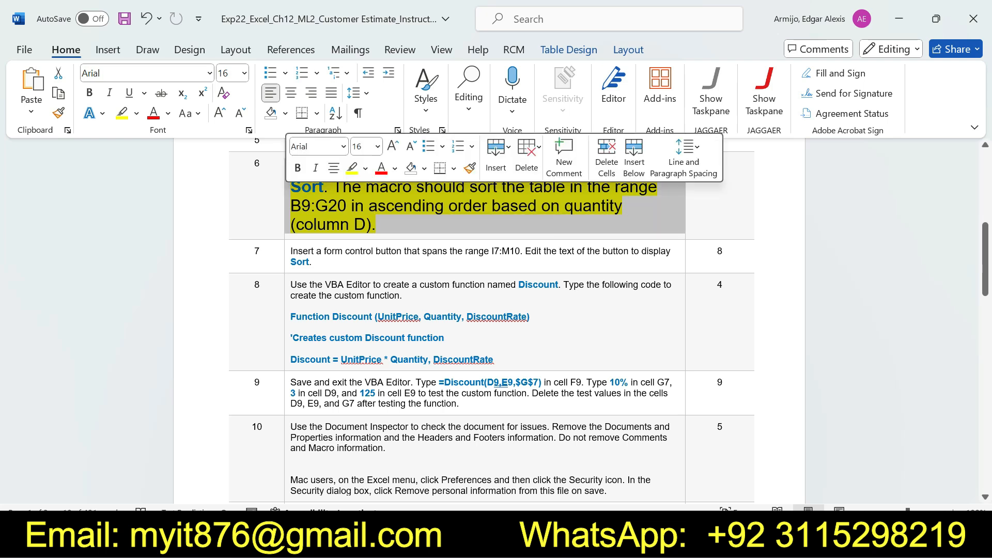
left_click(378, 146)
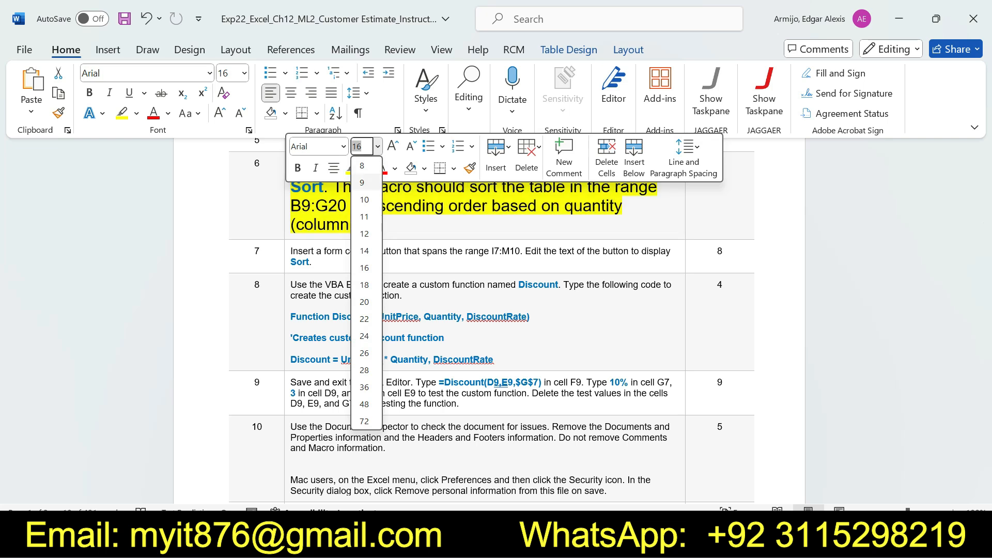
left_click(361, 178)
left_click(365, 167)
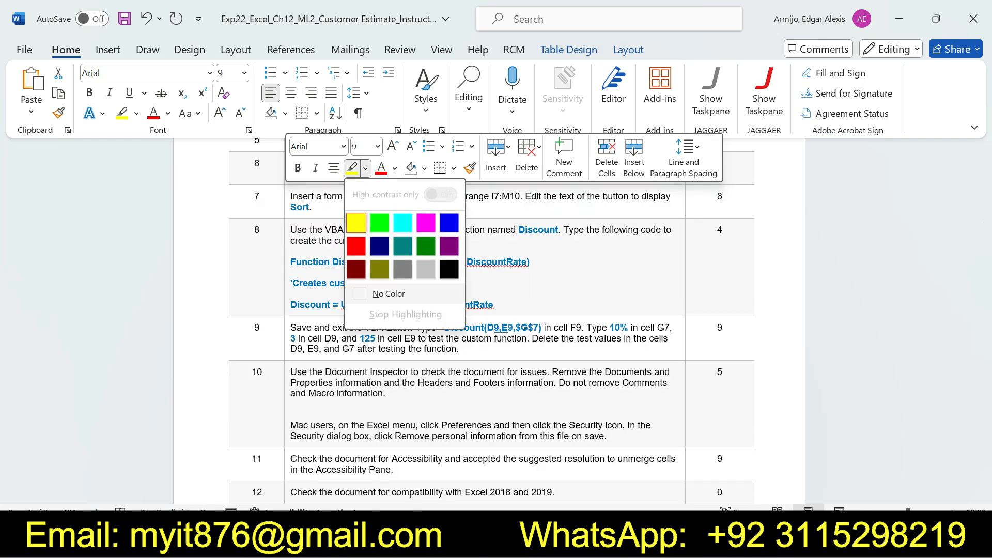
left_click(388, 291)
left_click(529, 262)
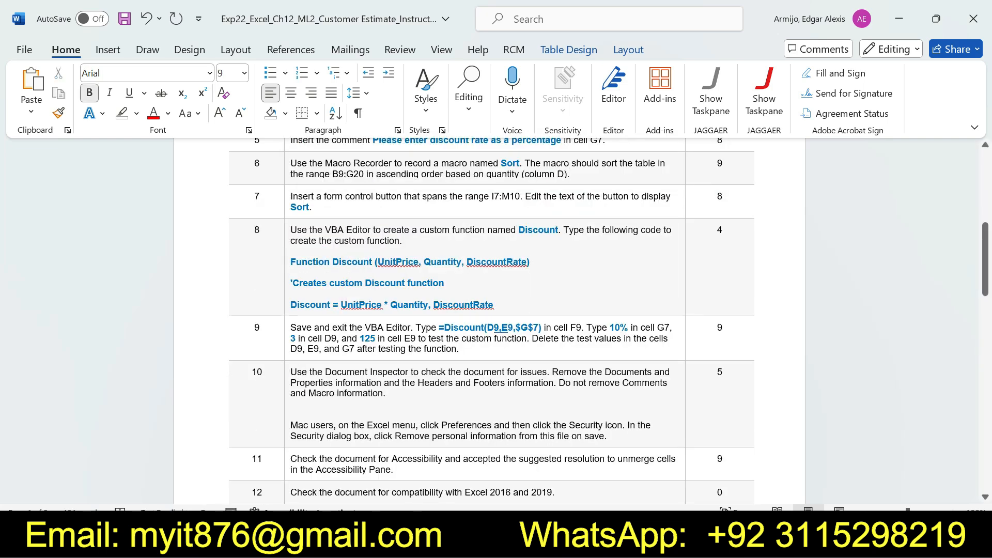
Set the step 7 instruction text to 16 pt, highlight it in yellow and select its first sentence
left_click(287, 202)
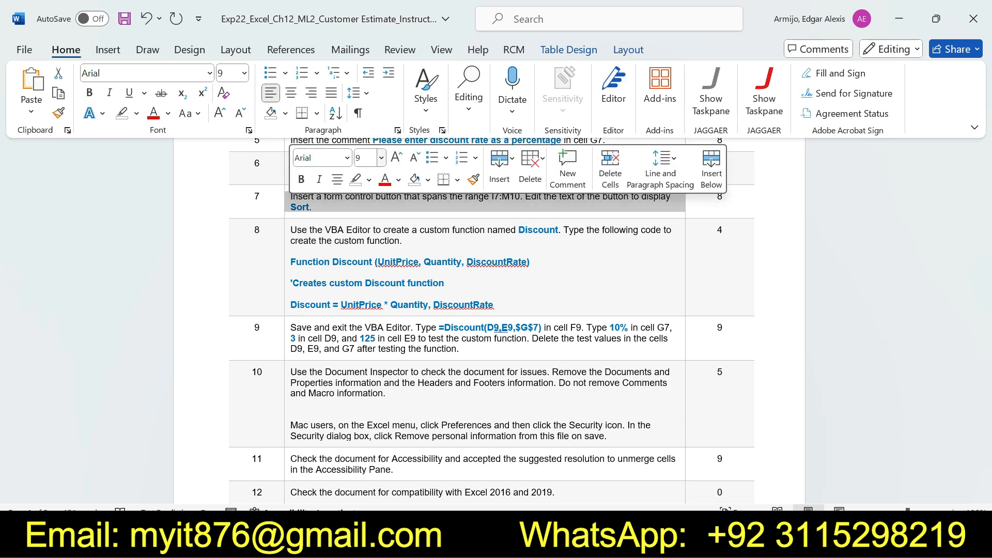
left_click(380, 158)
left_click(364, 247)
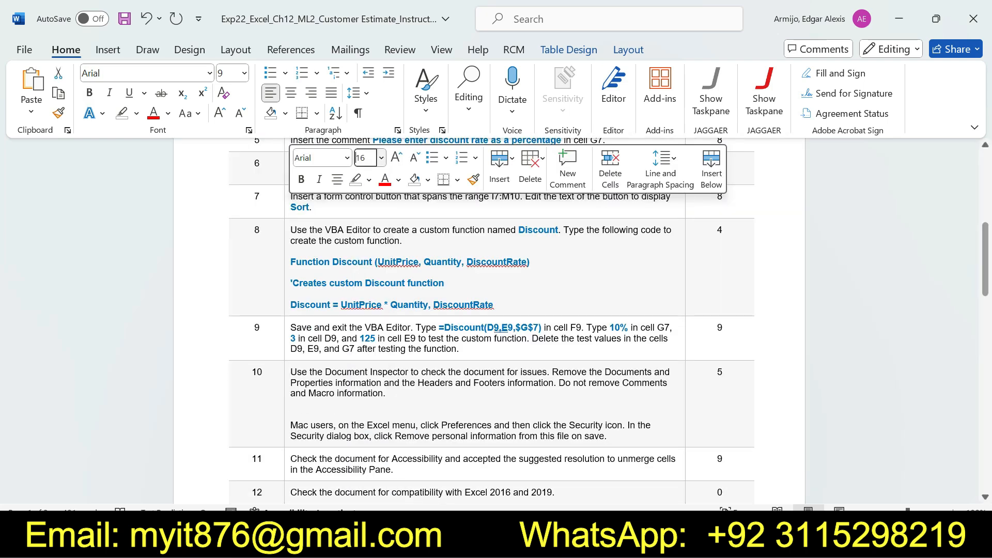
left_click(368, 179)
left_click(360, 234)
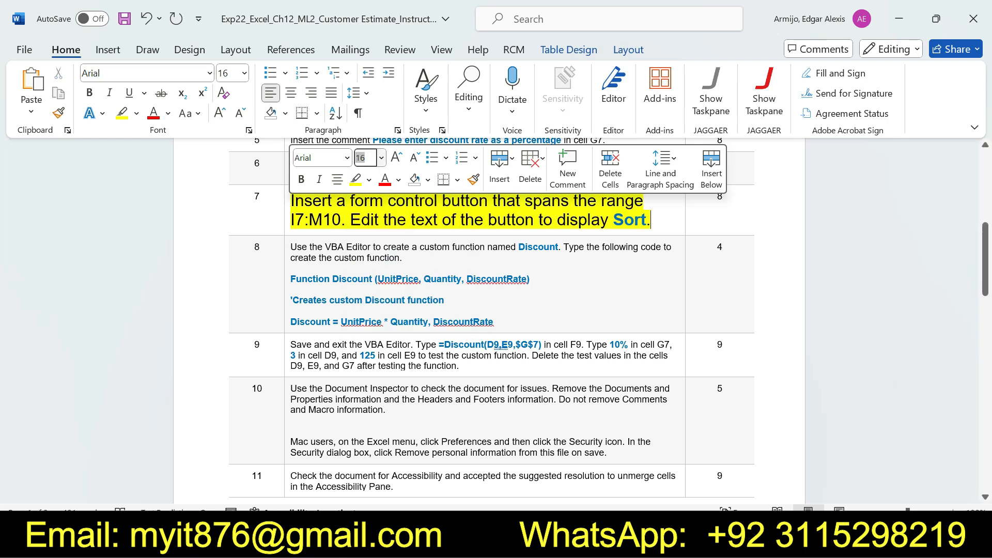
left_click_drag(291, 201, 350, 220)
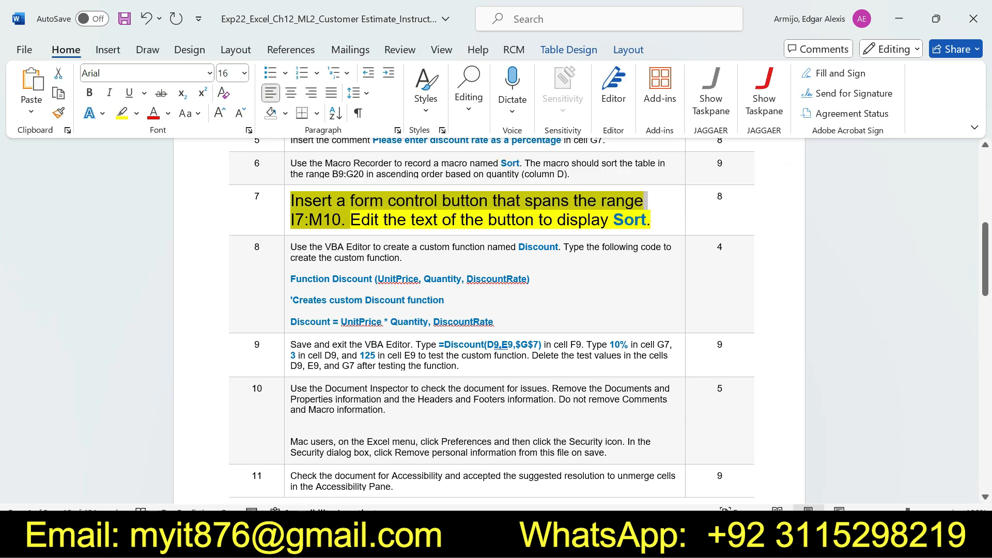
Switch to the Excel workbook, stop recording the Sort macro and select the Invoice # cell
key("alt+Tab")
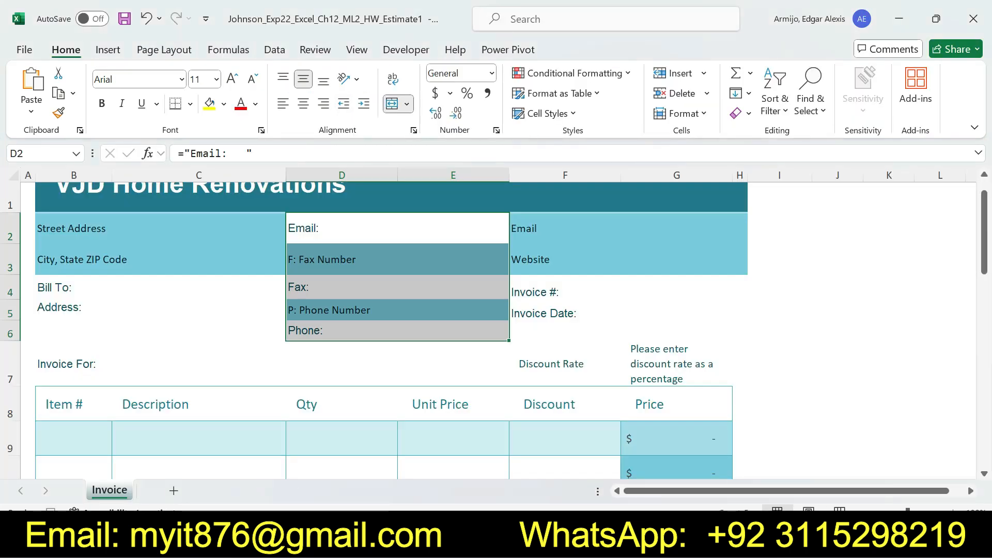
left_click(406, 50)
left_click(124, 73)
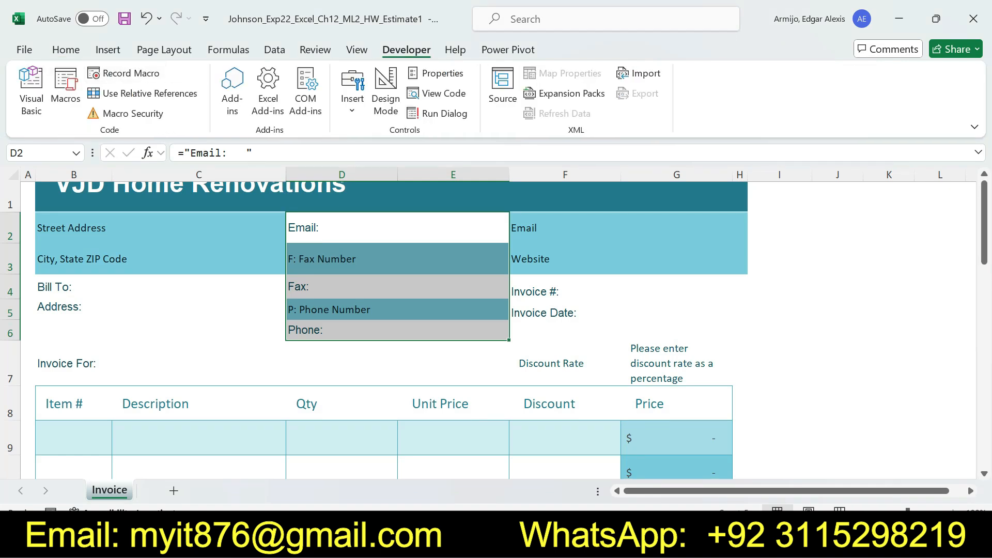
left_click(565, 287)
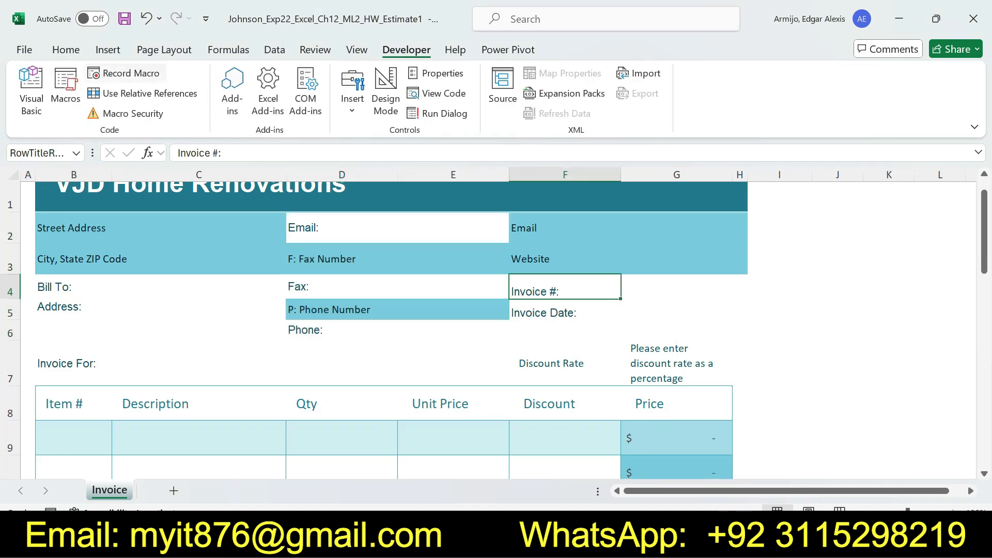
left_click(65, 49)
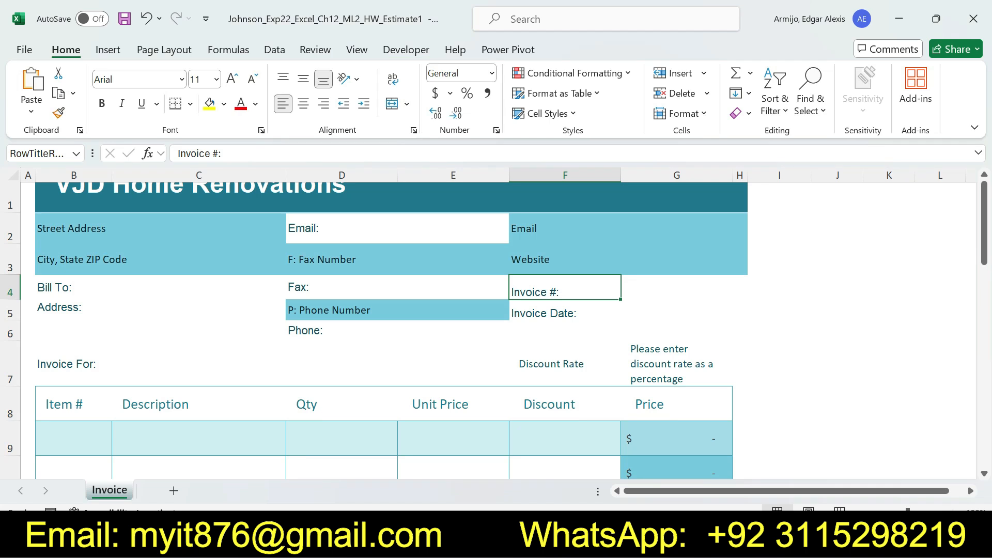
Following step 7, draw a form control button spanning I7:M10 beside the invoice table and assign the Sort macro to it
key("alt+Tab")
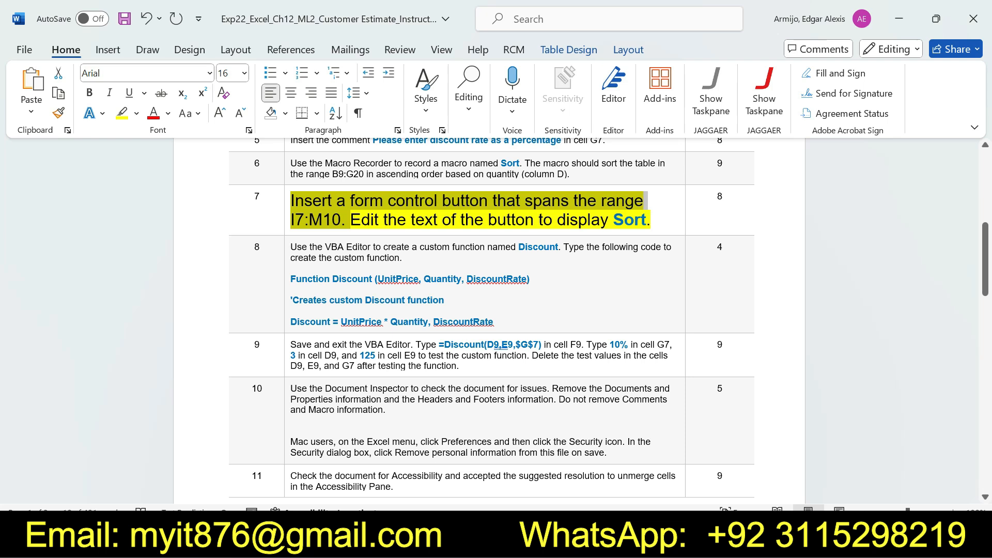
key("alt+Tab")
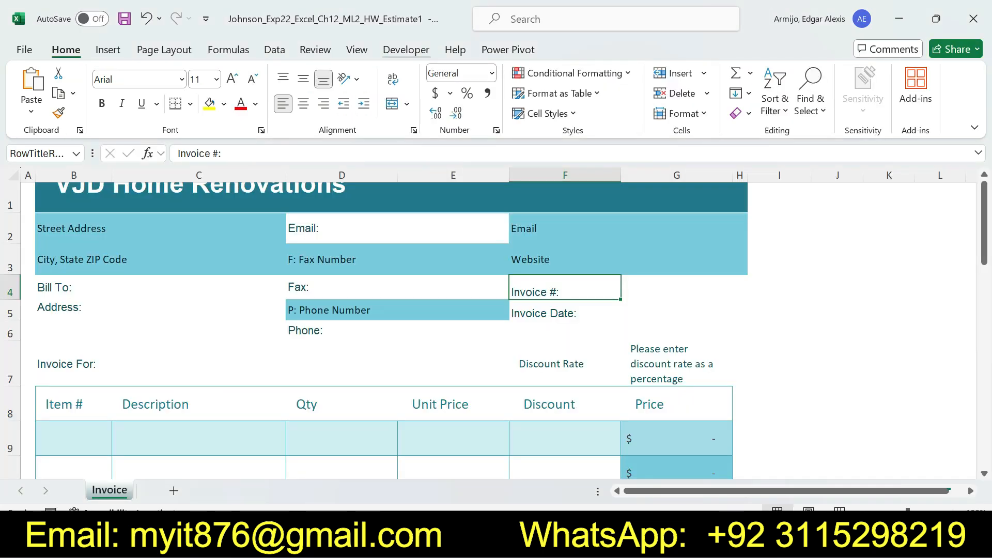
left_click(406, 49)
left_click(352, 93)
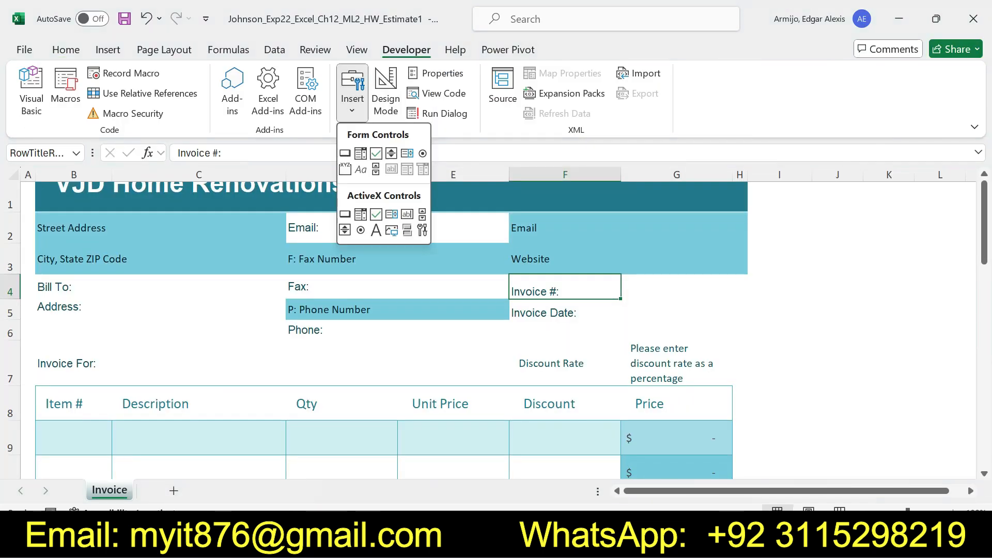
left_click(345, 149)
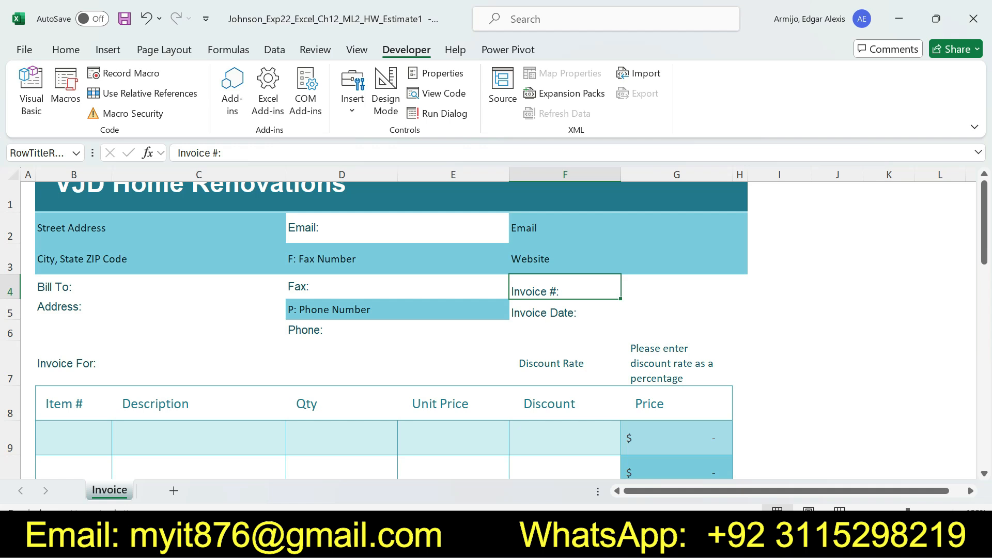
left_click_drag(770, 386, 634, 214)
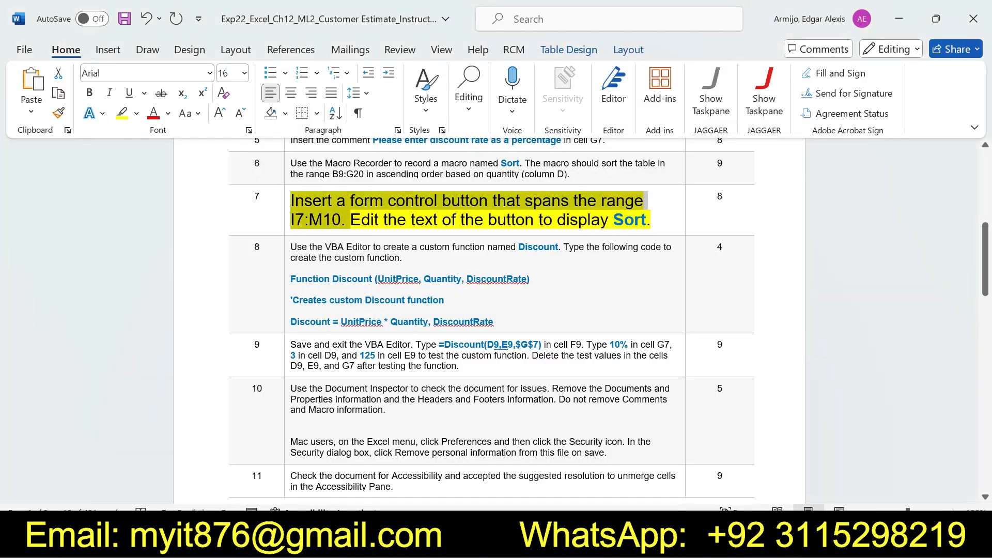
left_click_drag(351, 219, 647, 220)
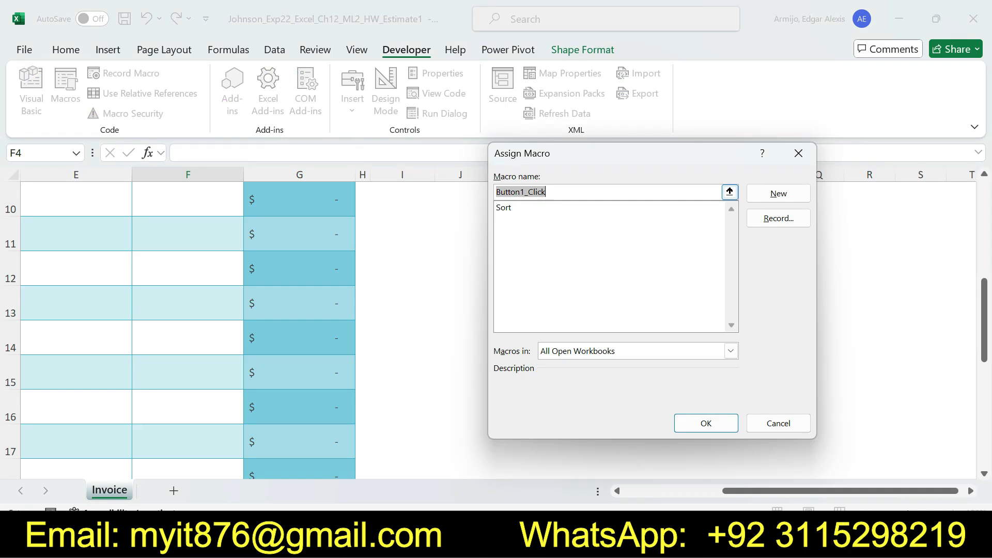
left_click(504, 208)
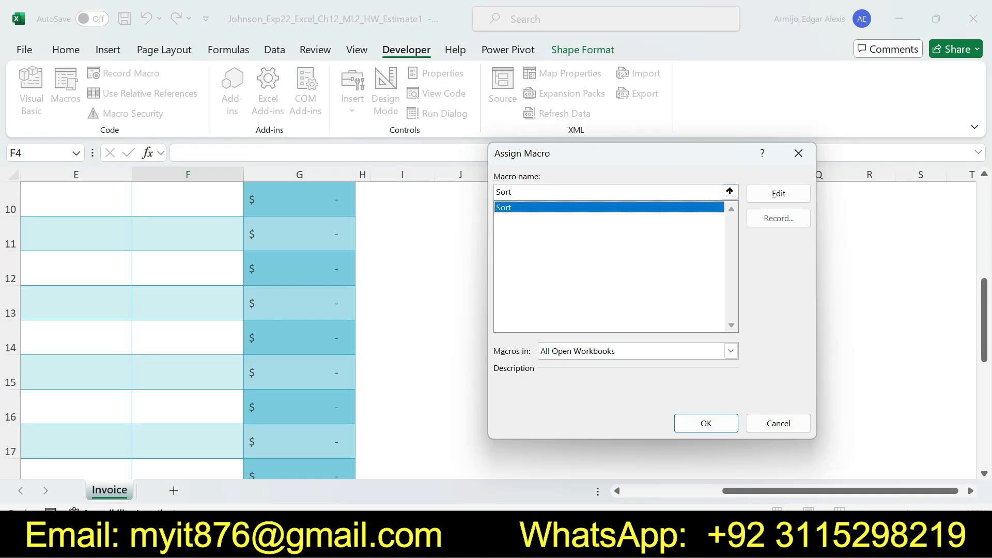
left_click(705, 423)
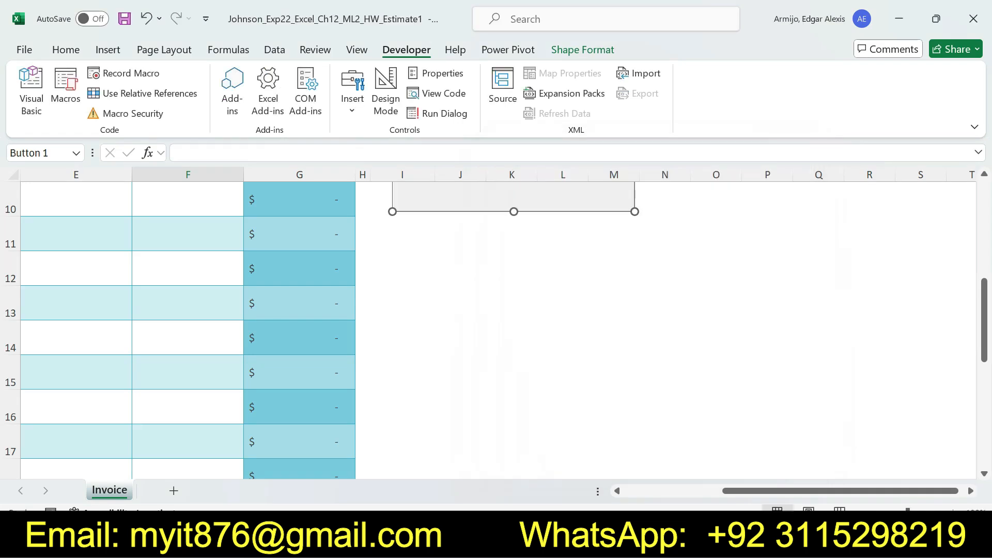
left_click_drag(984, 321, 984, 243)
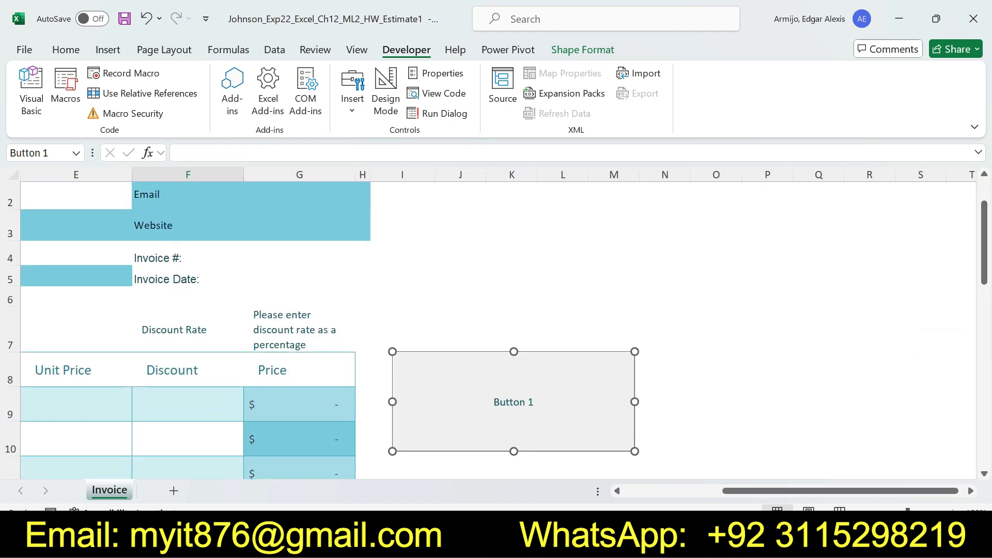
Return to the Word instructions and review the part of step 7 about the button's text
key("alt+Tab")
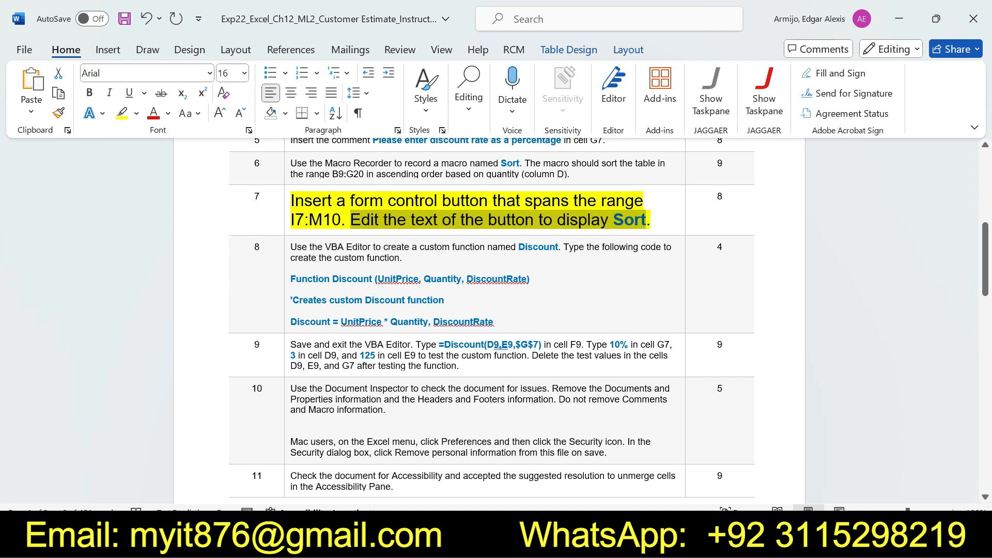
left_click_drag(290, 220, 666, 220)
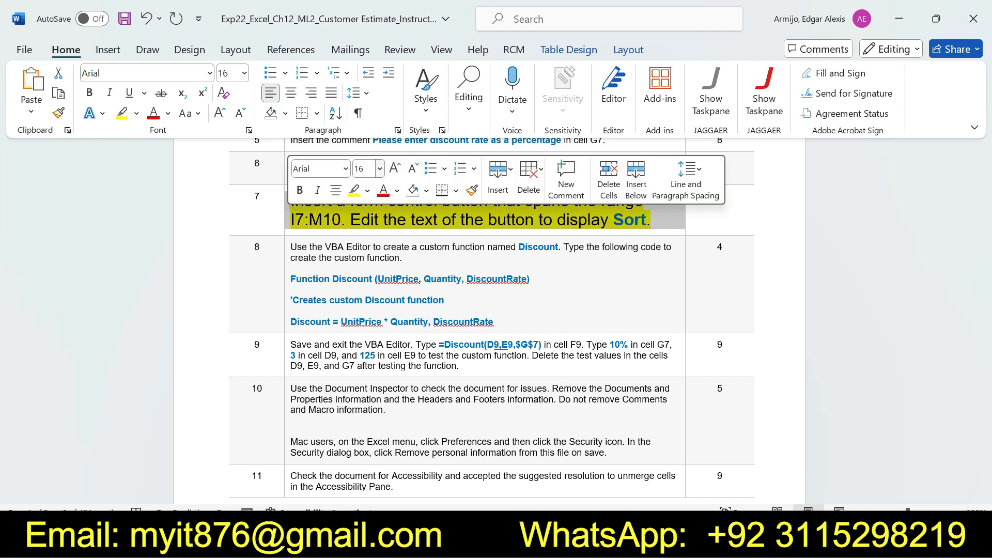
left_click(383, 220)
left_click_drag(383, 220, 646, 219)
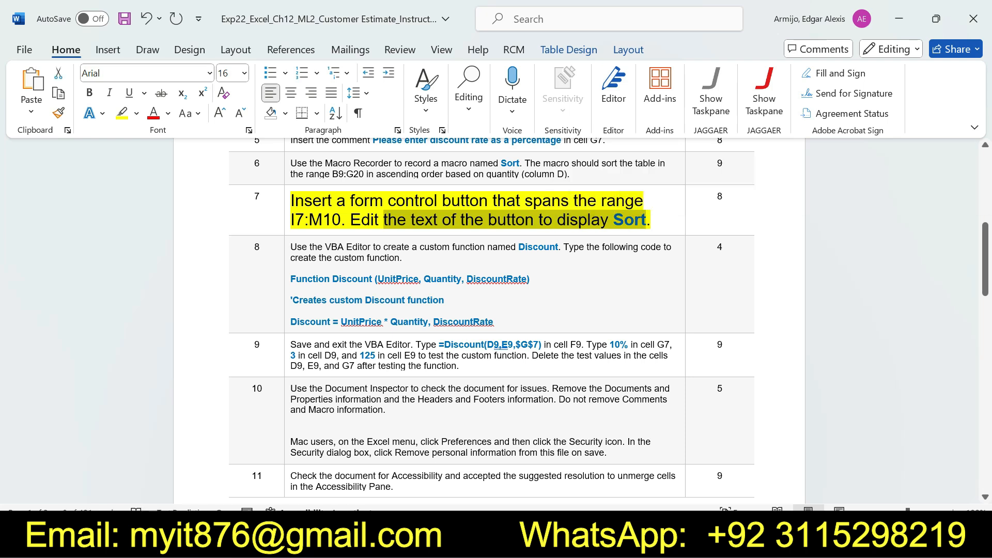
Switch back to the Excel workbook and replace the new button's text with Sort
key("alt+Tab")
left_click(494, 402)
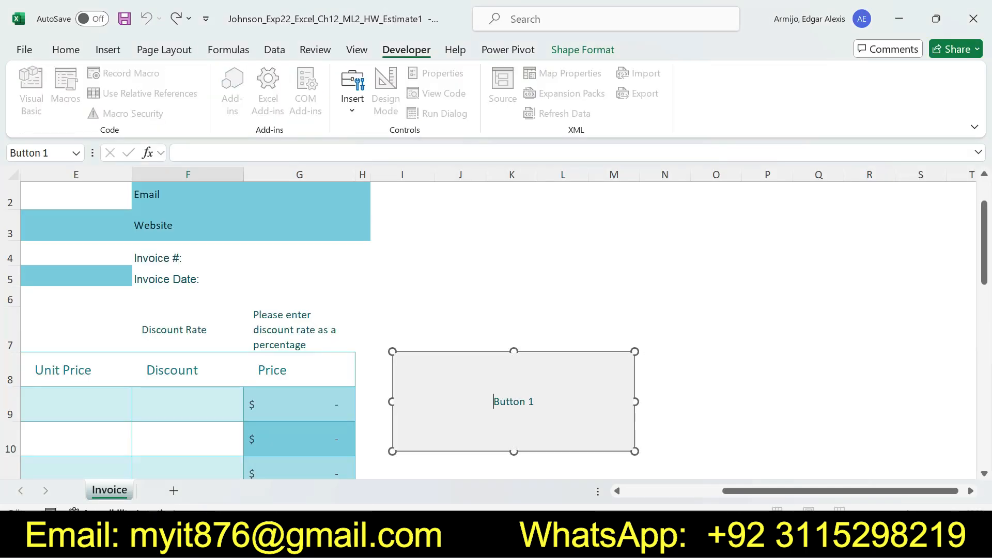
key("BackSpace")
key("BackSpace")
key("BackSpace")
key("BackSpace")
key("BackSpace")
key("BackSpace")
key("BackSpace")
key("BackSpace")
type("S")
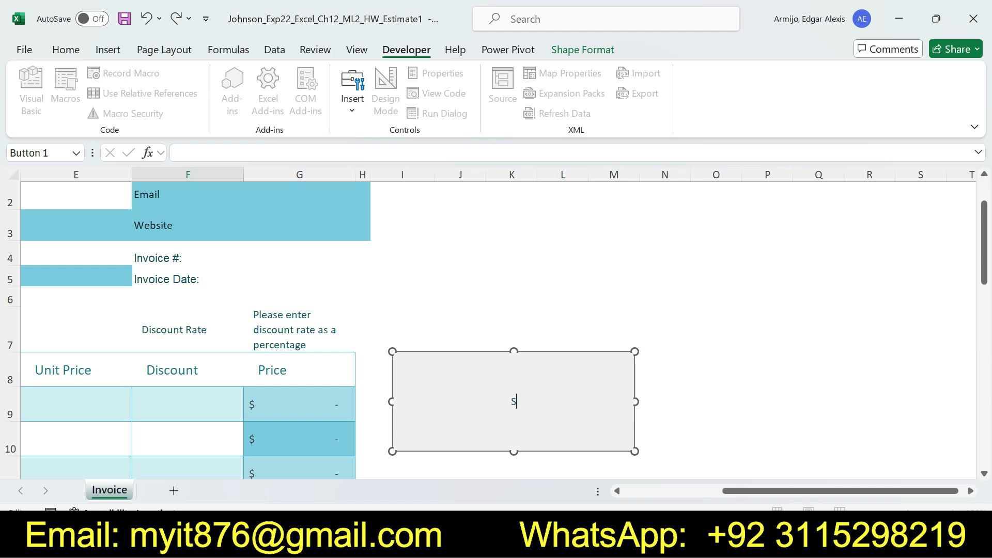
type("ort")
left_click(715, 404)
Look over the Invoice sheet with its new button, selecting the contact cells D2:E6 and cell I5
scroll(715, 403, "down", 3)
scroll(465, 310, "up", 3)
scroll(465, 310, "left", 2)
left_click_drag(342, 257, 453, 359)
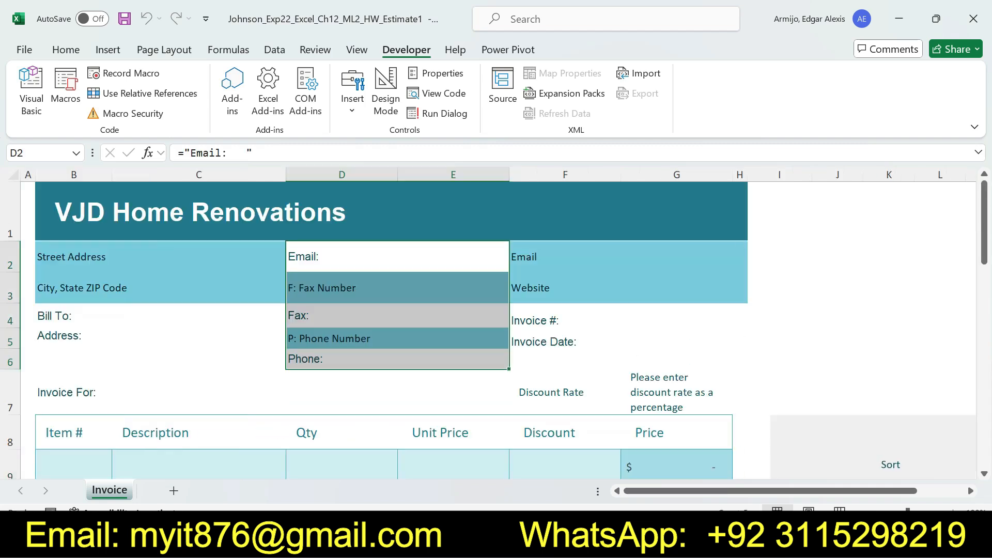
left_click(778, 339)
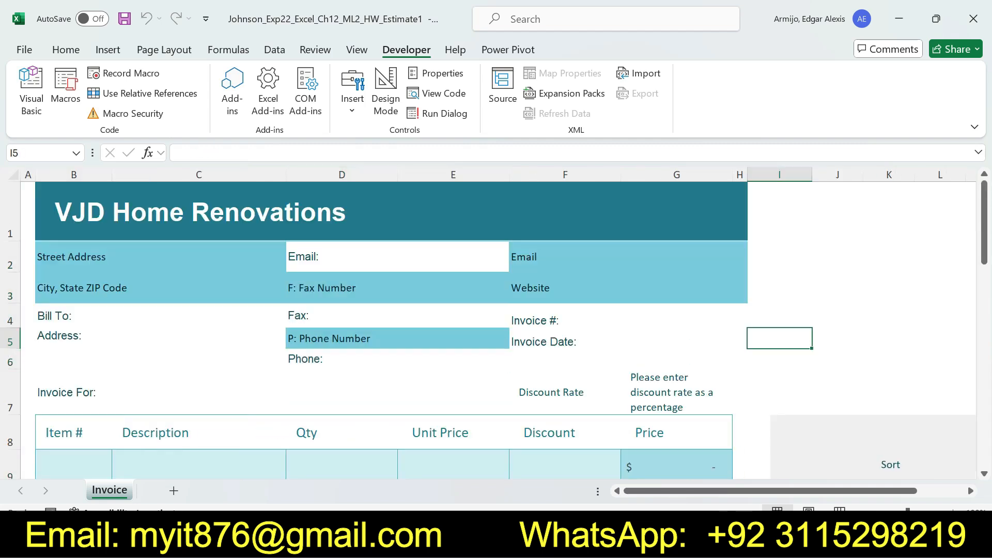
mouse_move(723, 491)
left_mouse_down()
mouse_move(771, 491)
mouse_move(723, 491)
left_mouse_up()
Return to the Word instructions and reset the step 7 text to 9 pt with no highlight
key("alt+Tab")
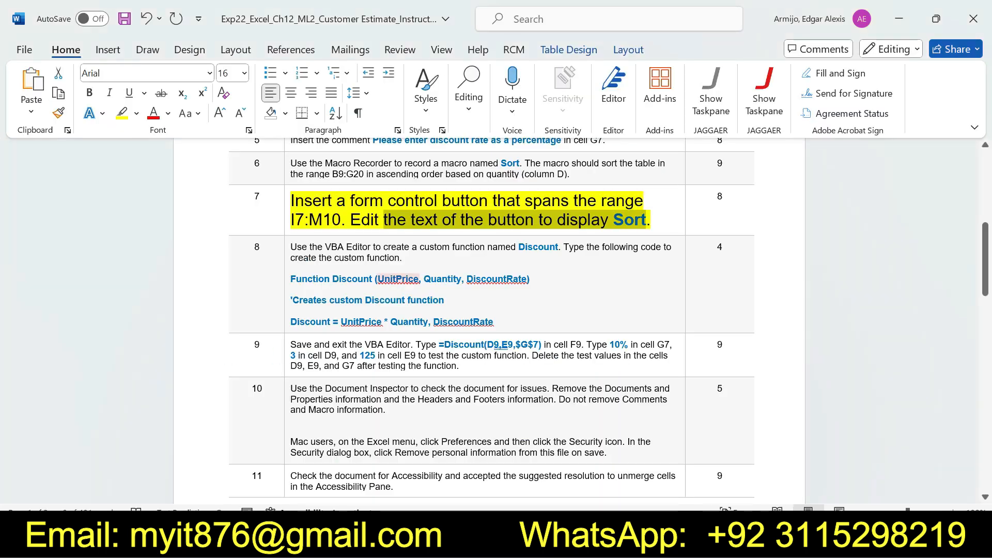
mouse_move(290, 200)
left_mouse_down()
mouse_move(643, 202)
mouse_move(666, 221)
left_mouse_up()
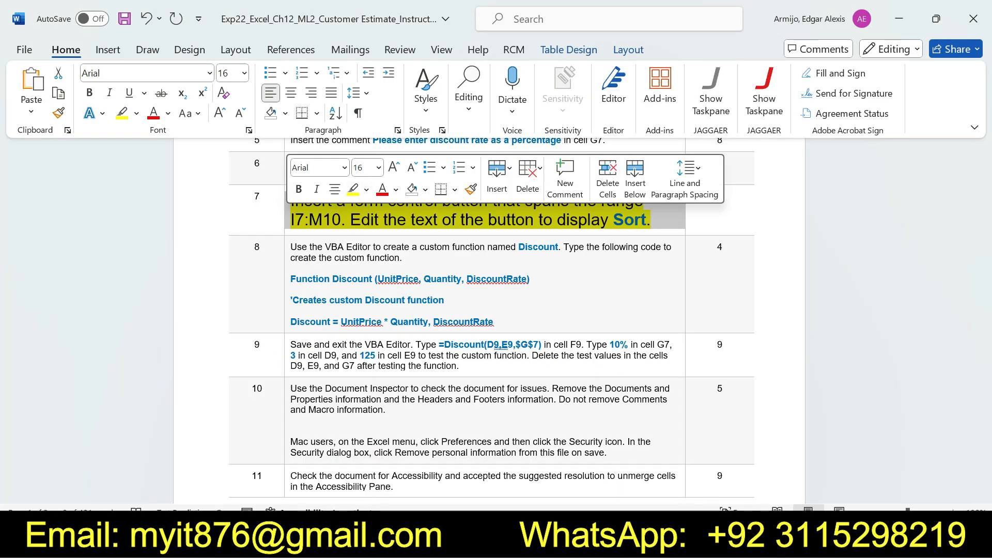
left_click(362, 168)
type("9")
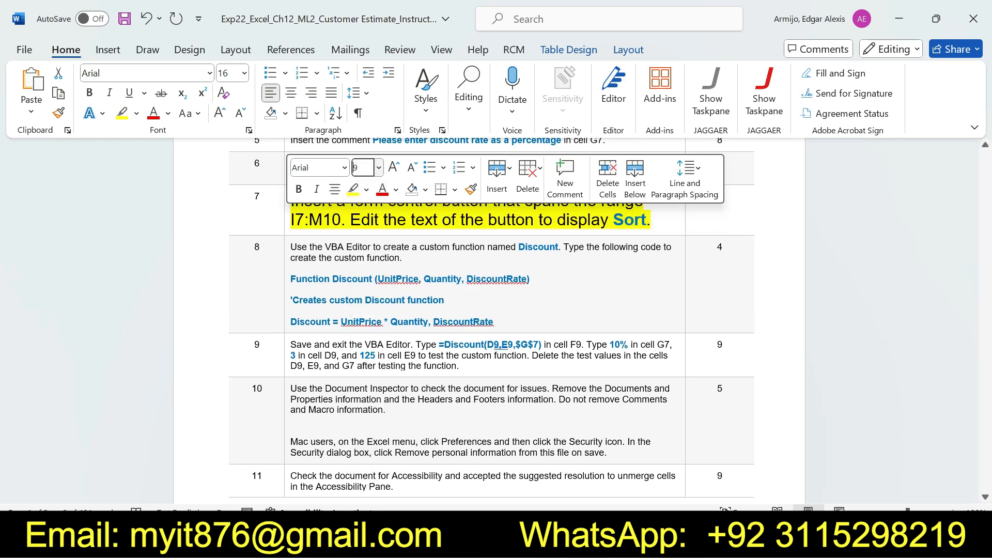
key("Return")
left_click(366, 189)
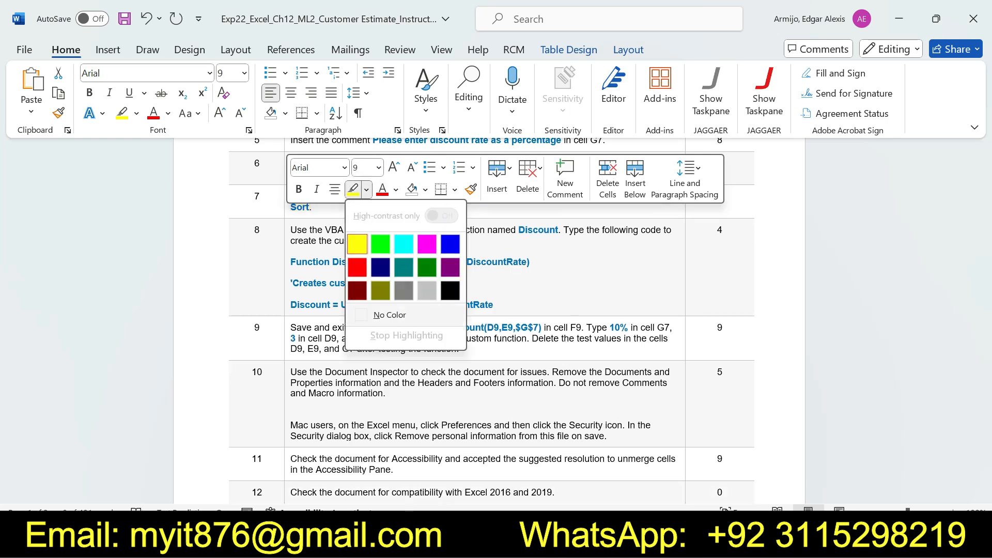
key("Escape")
Set the step 8 instruction text to 16 pt with yellow highlight and select its phrase about creating a custom function named Discount
left_click_drag(290, 229, 666, 310)
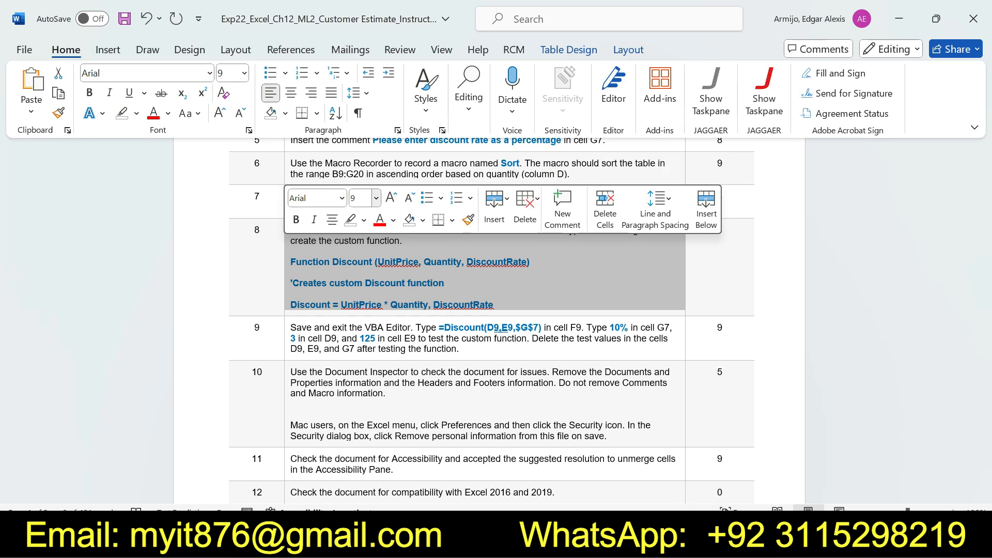
left_click(376, 197)
left_click(361, 321)
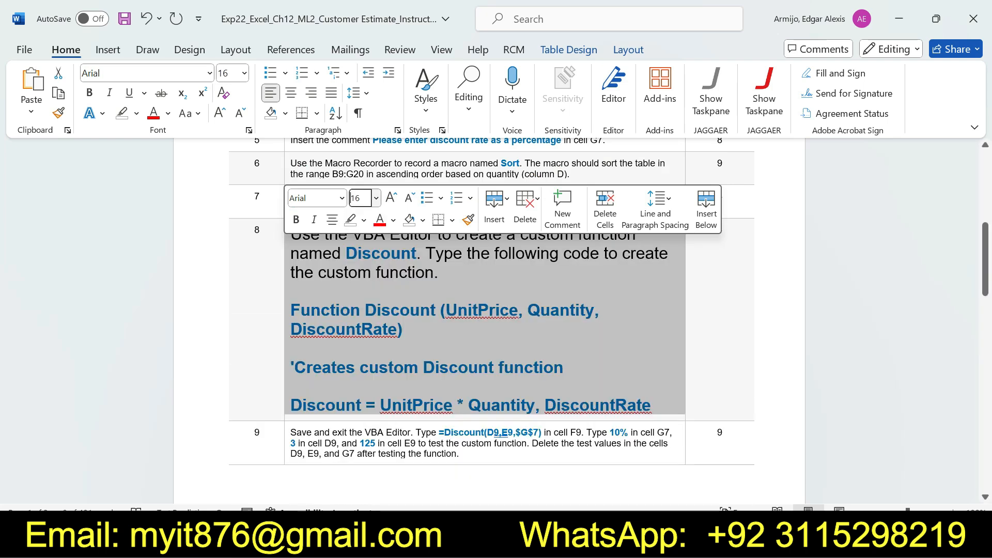
left_click(364, 220)
left_click(355, 274)
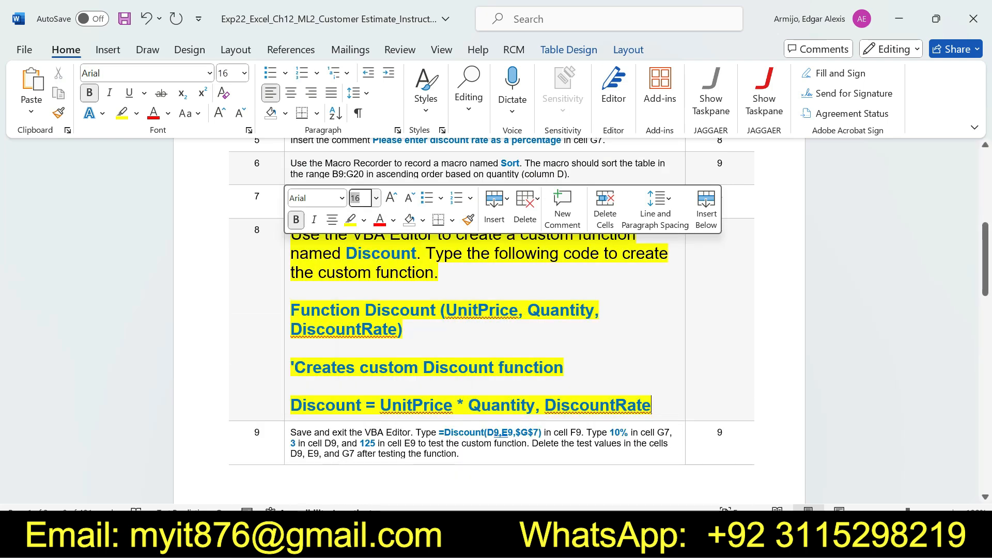
left_click(332, 253)
left_click_drag(291, 234, 417, 253)
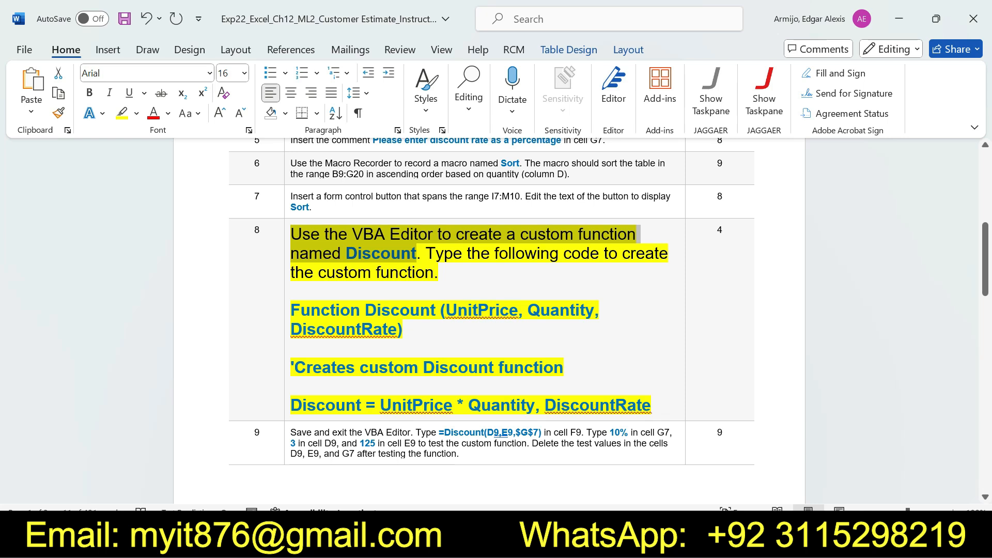
Switch to the Excel workbook, open the Visual Basic editor and expand the project's Modules folder
key("alt+Tab")
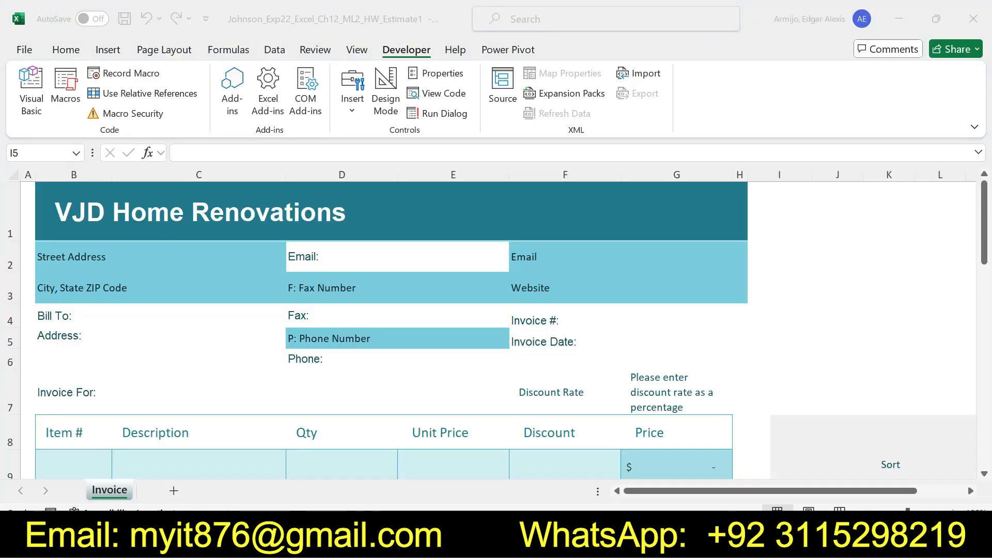
left_click(31, 91)
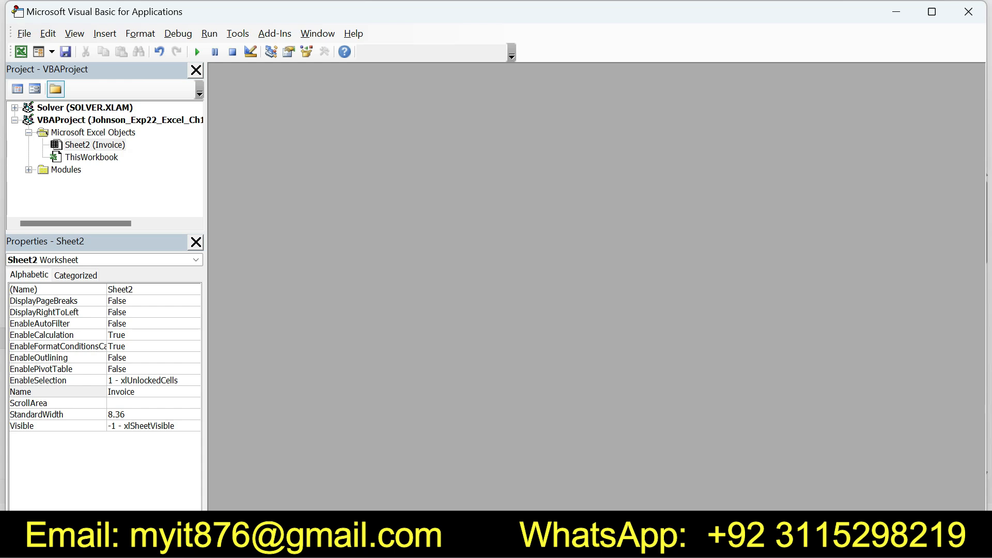
double_click(66, 169)
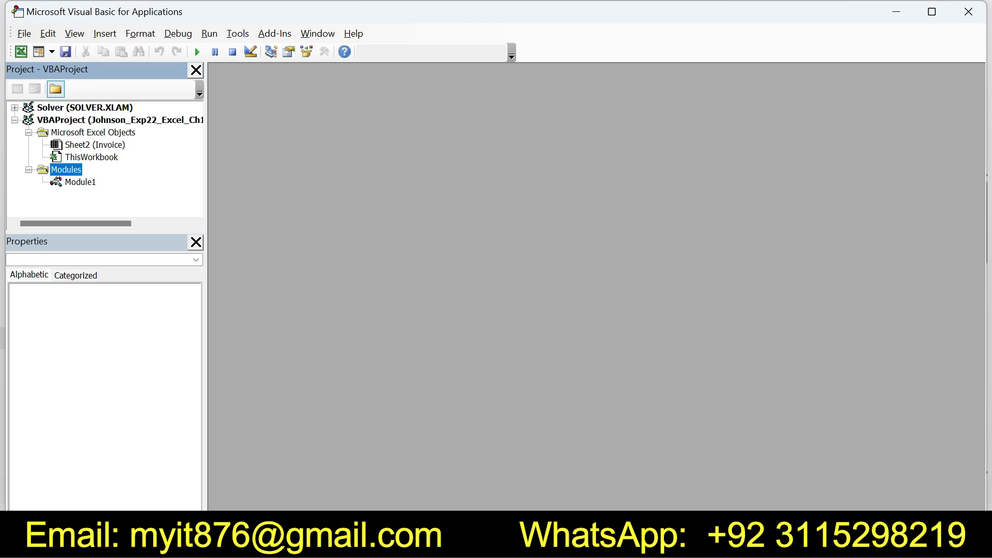
Recheck the step 8 function instructions in Word and return to the Visual Basic editor
key("alt+Tab")
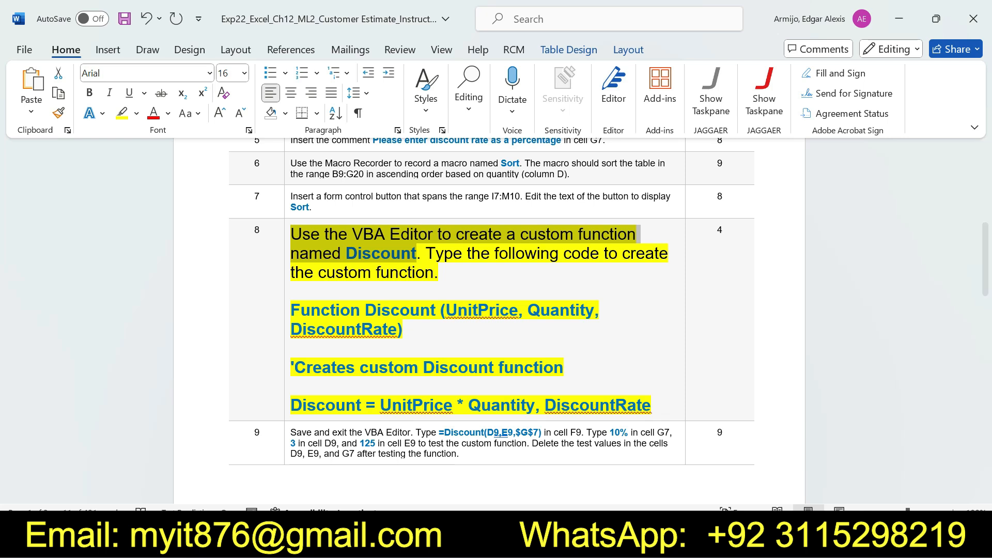
left_click(708, 548)
left_click(794, 432)
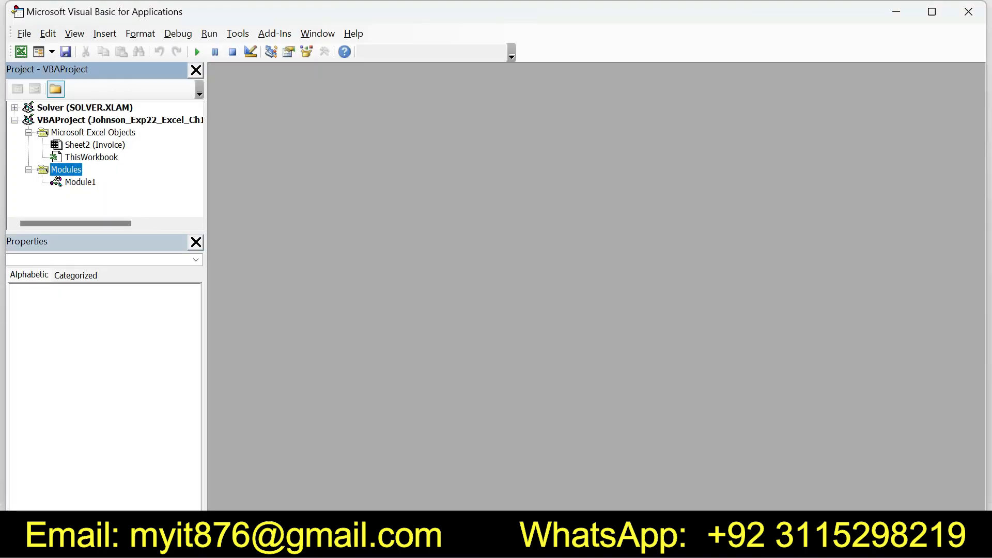
left_click(80, 182)
right_click(76, 180)
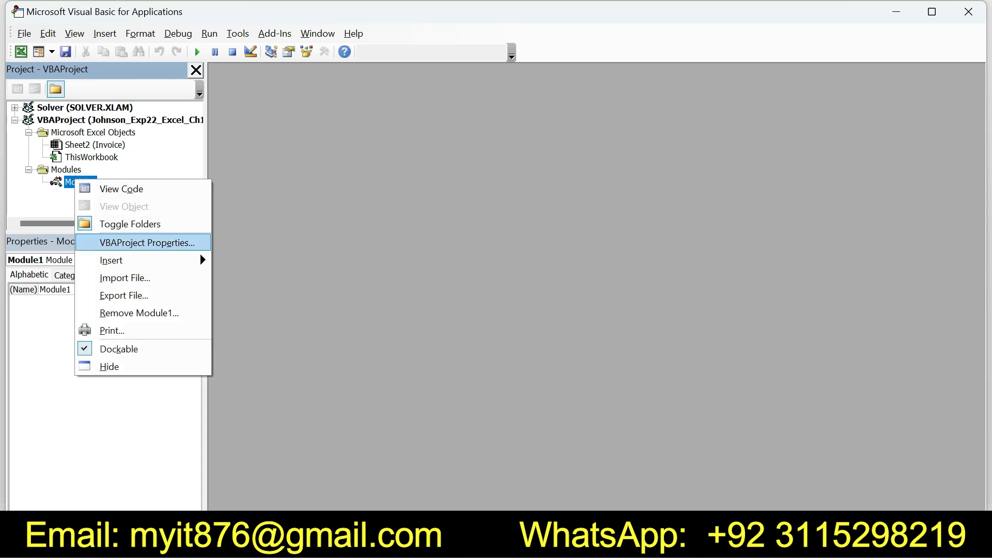
mouse_move(135, 259)
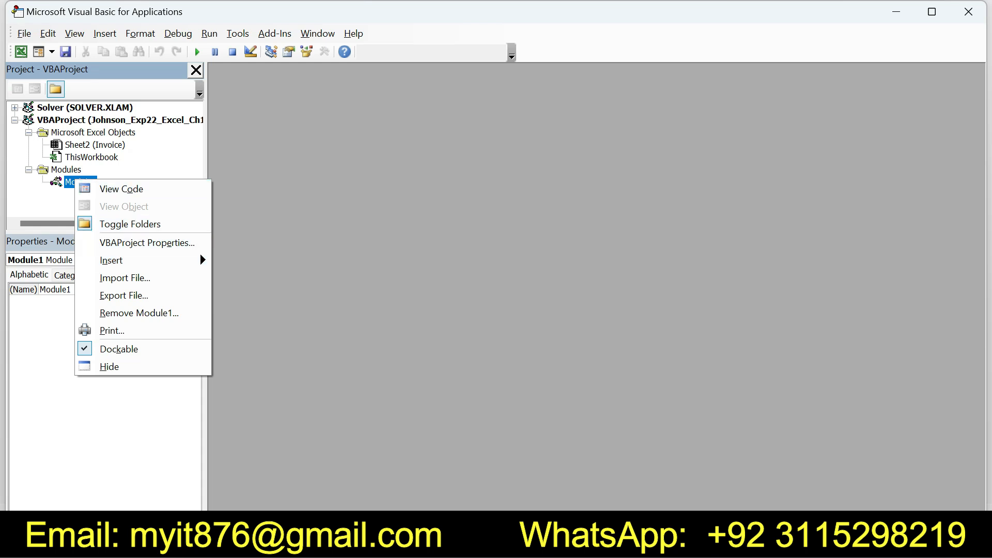
right_click(103, 157)
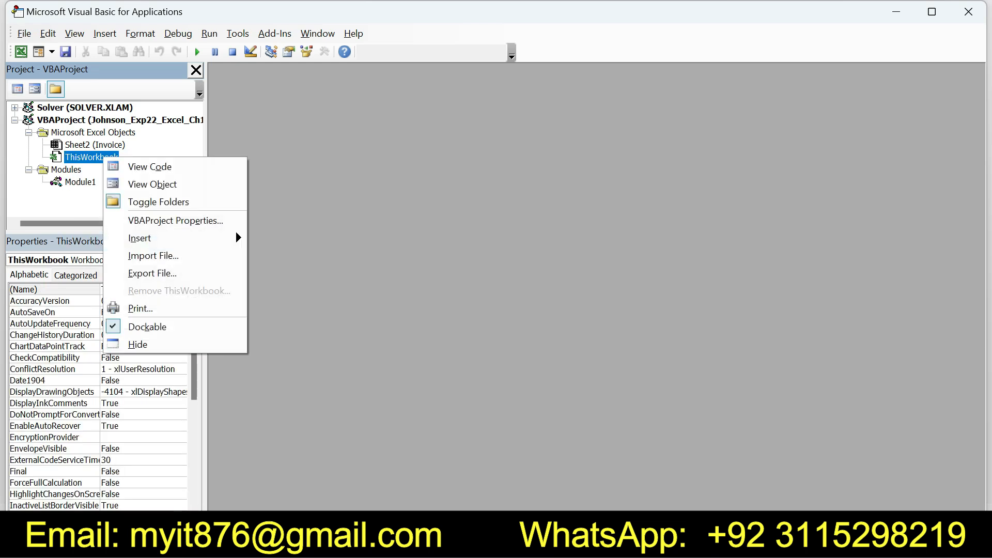
left_click(95, 144)
double_click(94, 144)
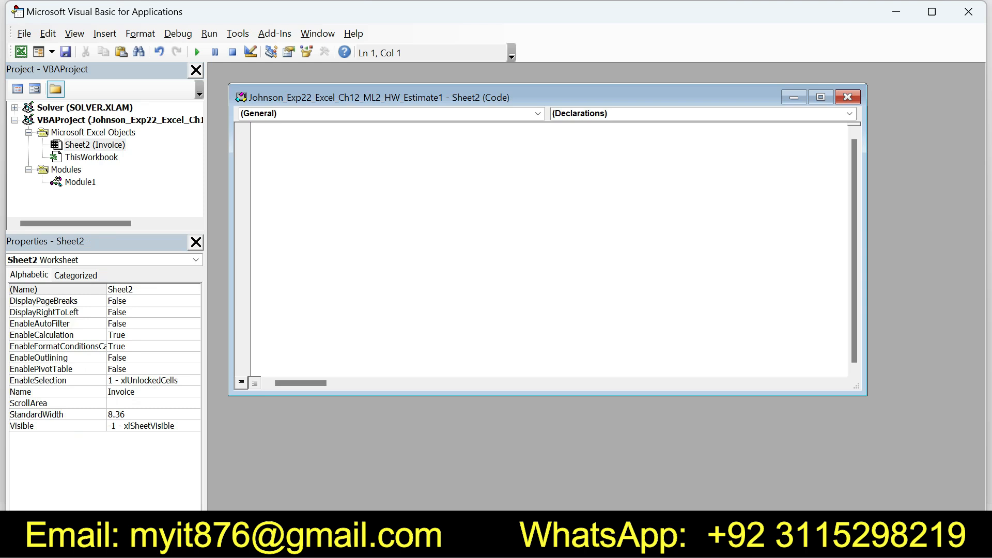
left_click(847, 97)
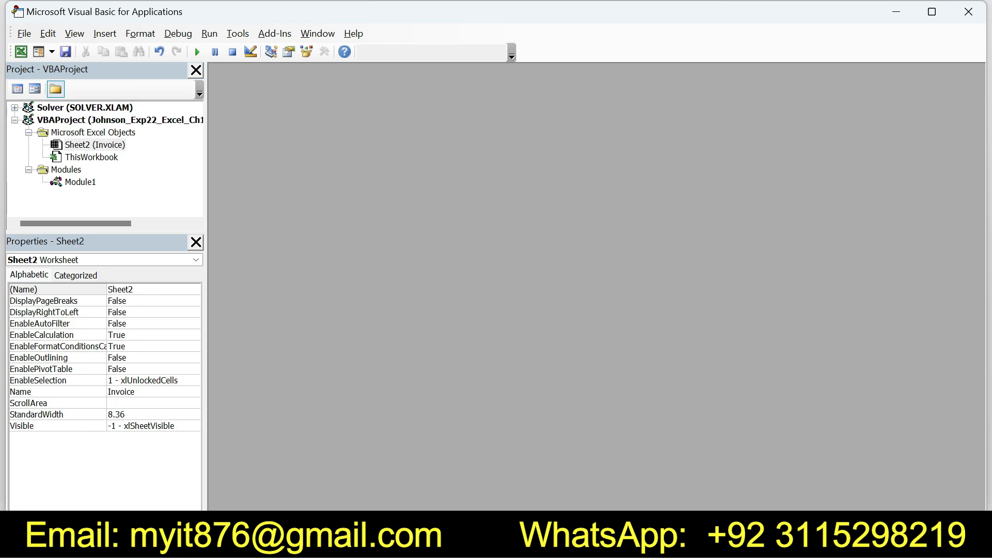
left_click(80, 182)
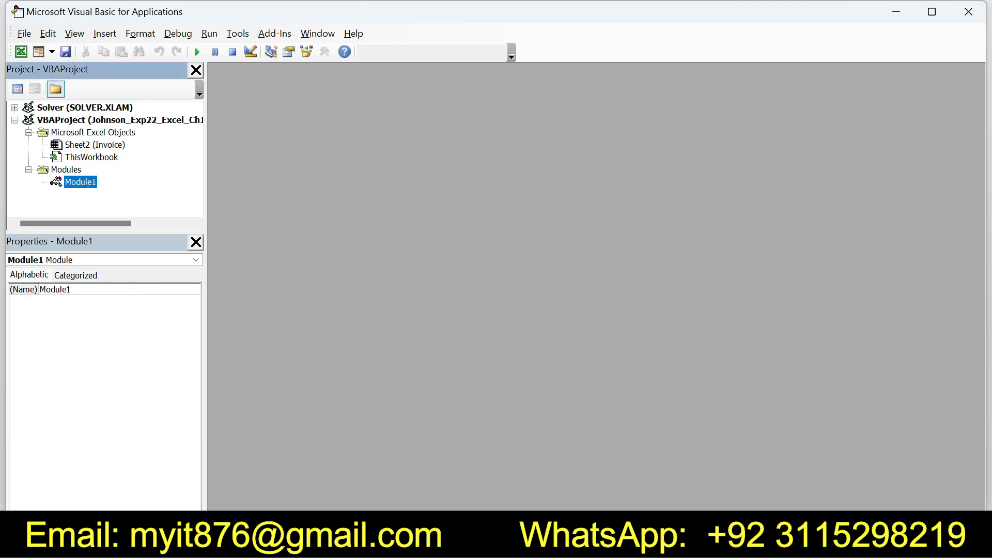
double_click(84, 108)
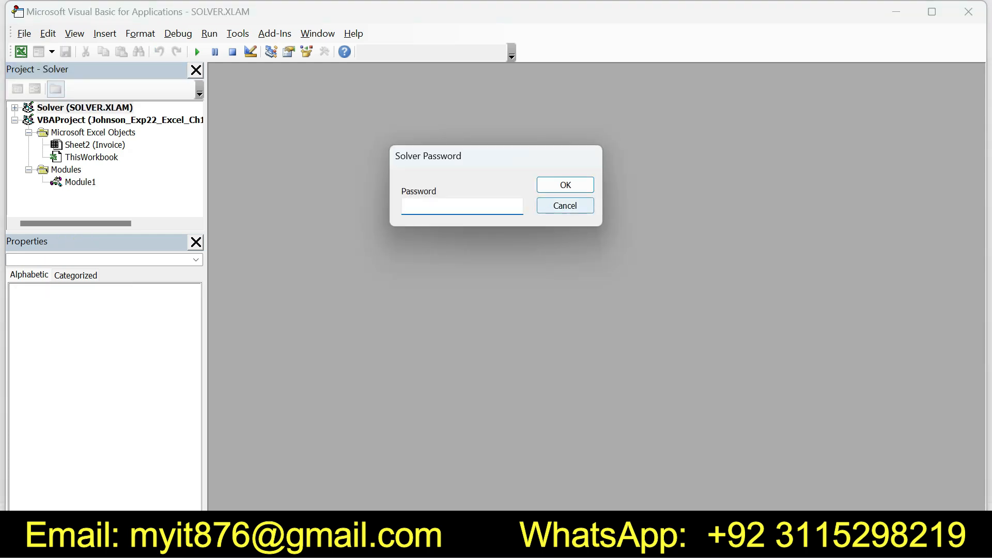
key("Escape")
Insert a new module alongside Module1 in the workbook's VBA project
right_click(85, 180)
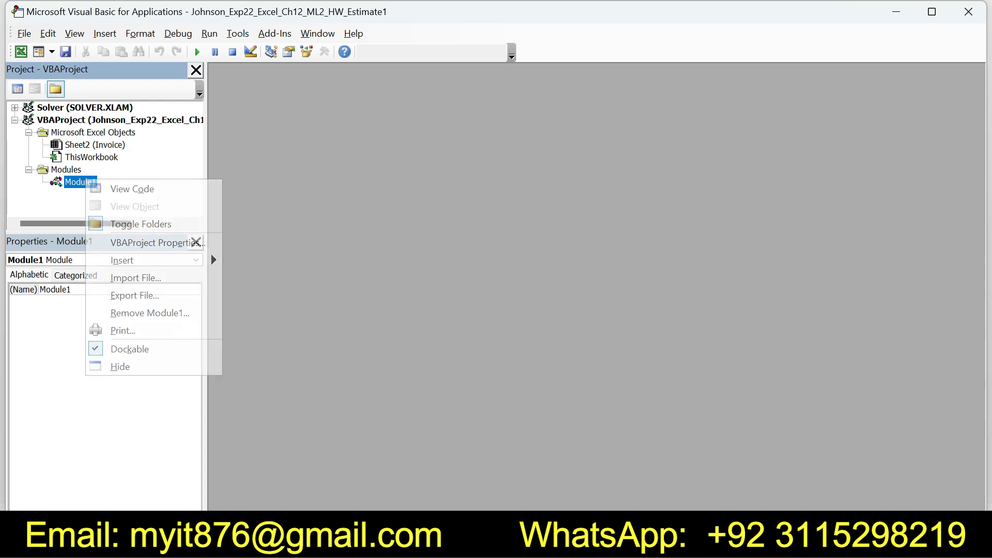
mouse_move(155, 260)
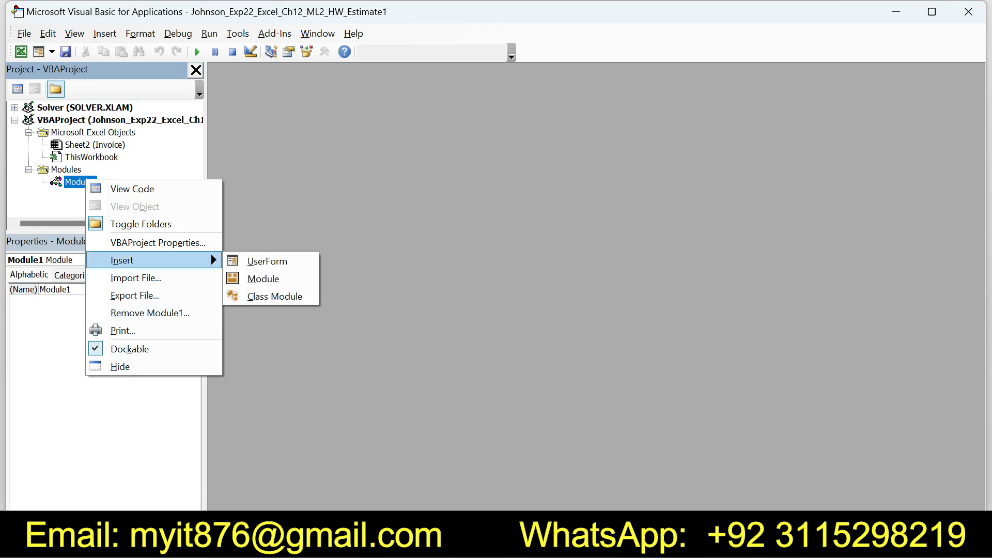
left_click(263, 279)
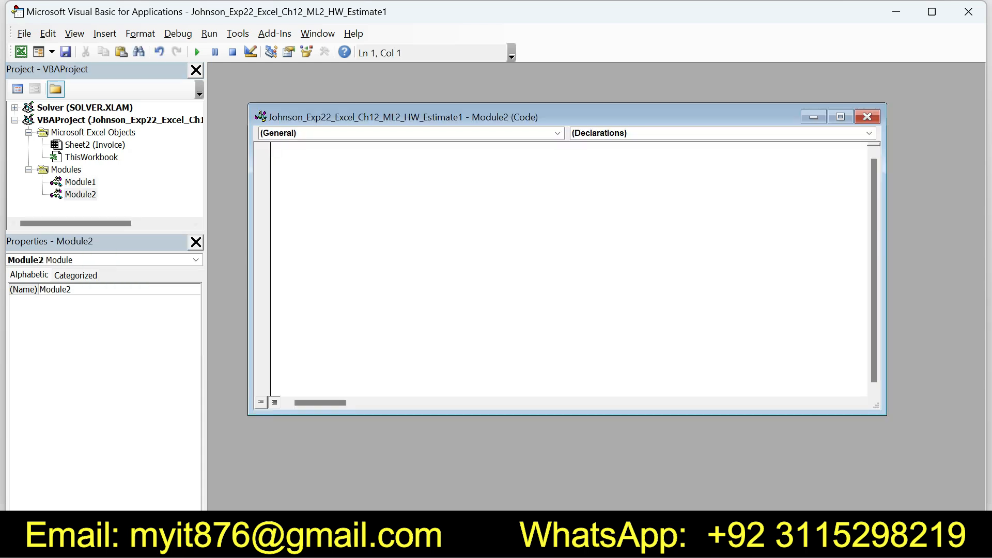
Try to remove Module2, choosing to export it first
right_click(81, 195)
left_click(147, 329)
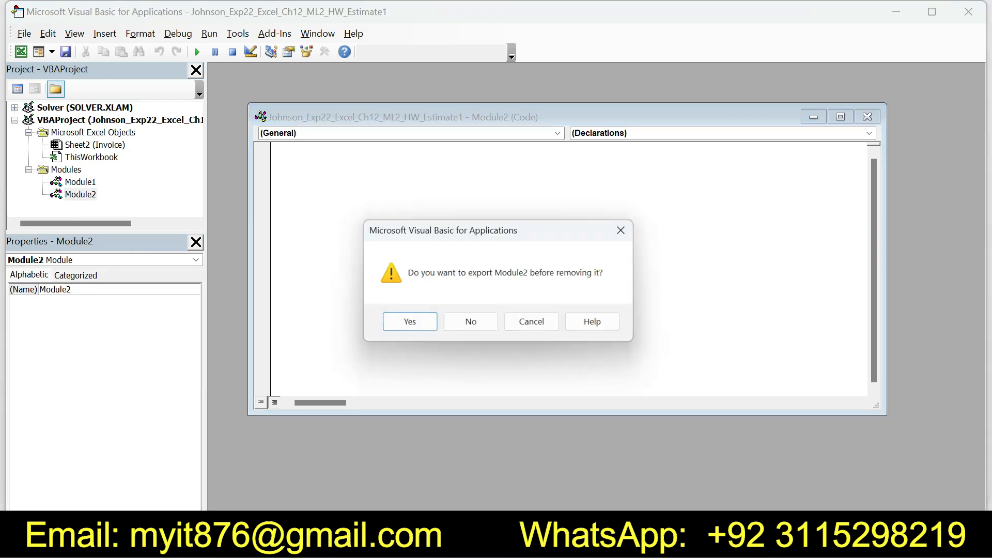
key("Return")
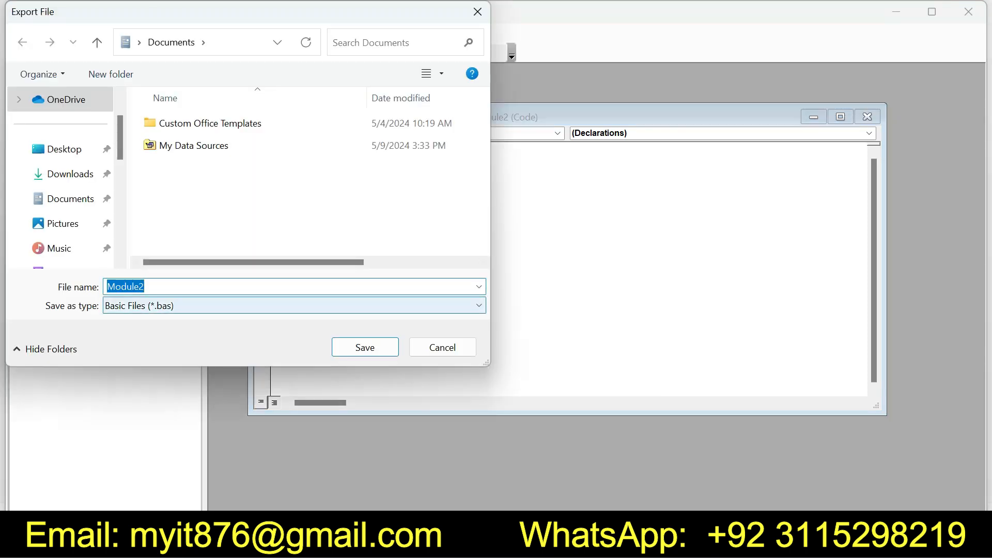
Check the function name Discount in step 8 of the Word instructions and return to the Visual Basic editor
mouse_move(640, 539)
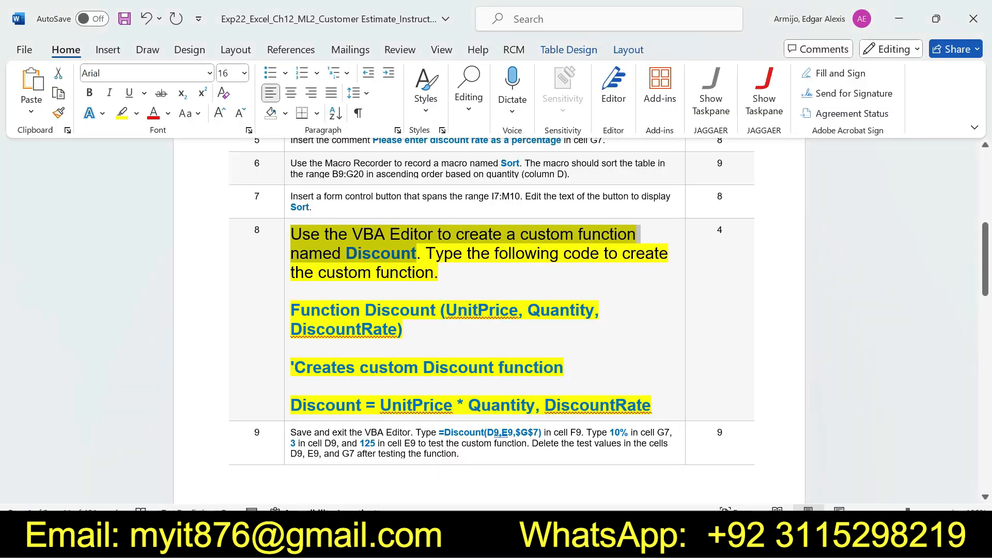
left_click_drag(345, 253, 416, 253)
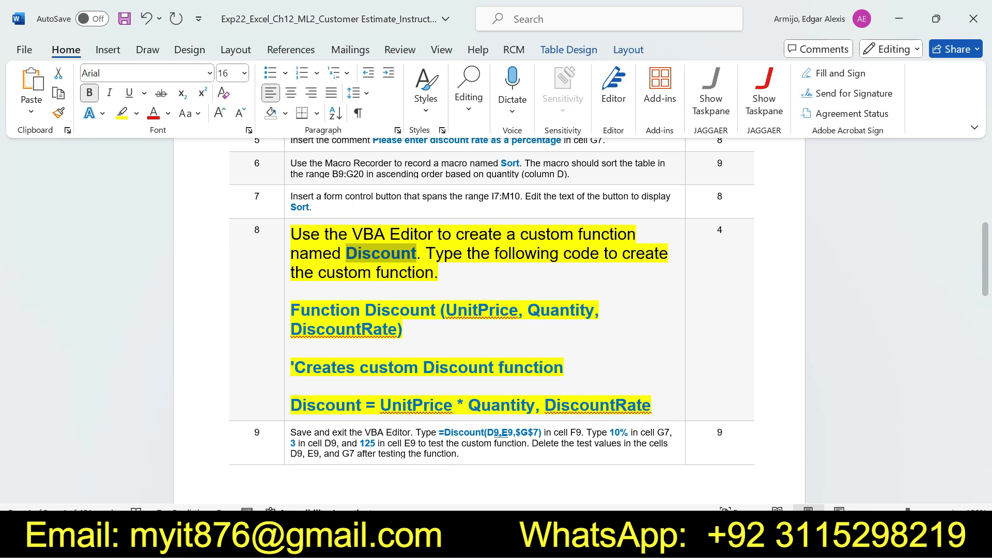
left_click(705, 539)
left_click(724, 462)
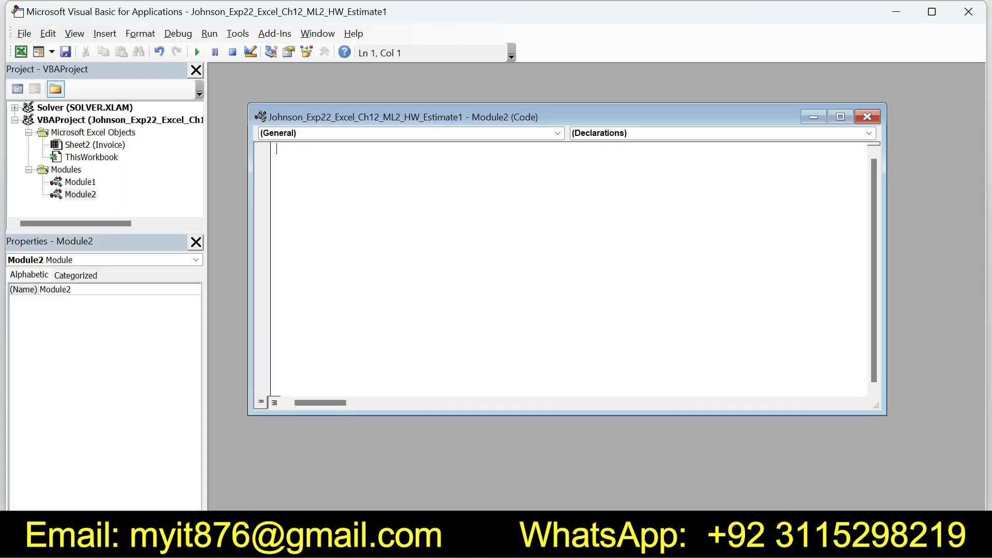
Remove Module2 from the VBA project, exporting it as a file named Discount
left_click(80, 194)
right_click(80, 195)
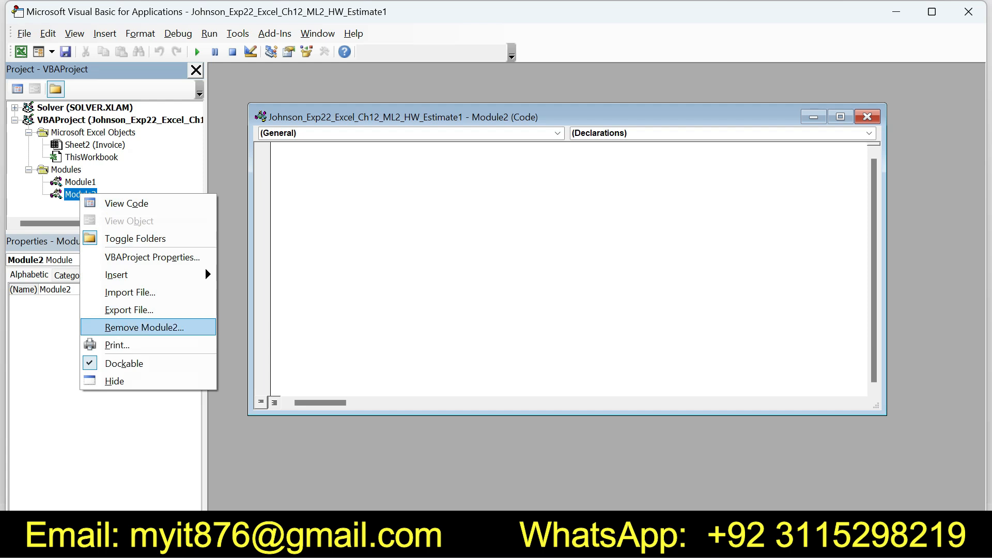
left_click(145, 327)
left_click(405, 323)
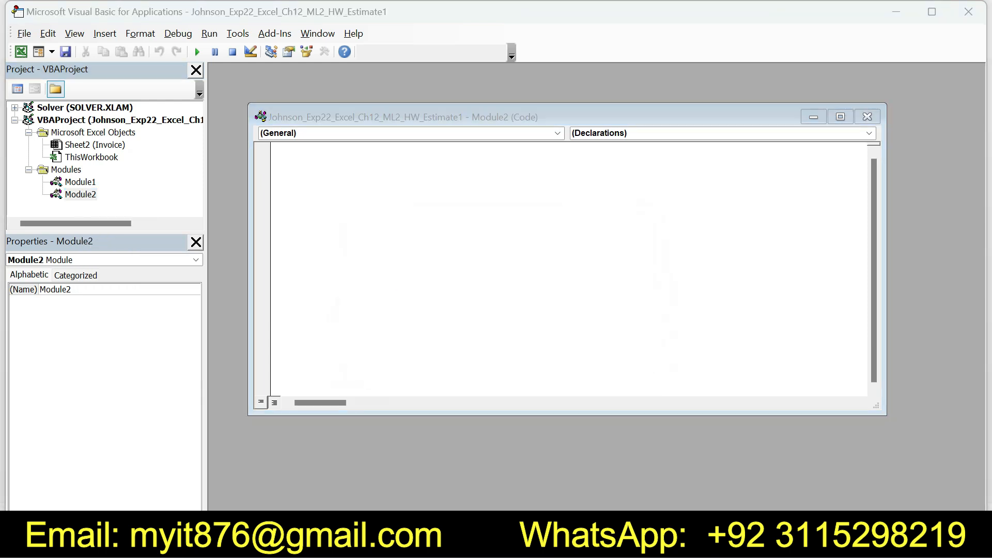
type("Discount")
key("Return")
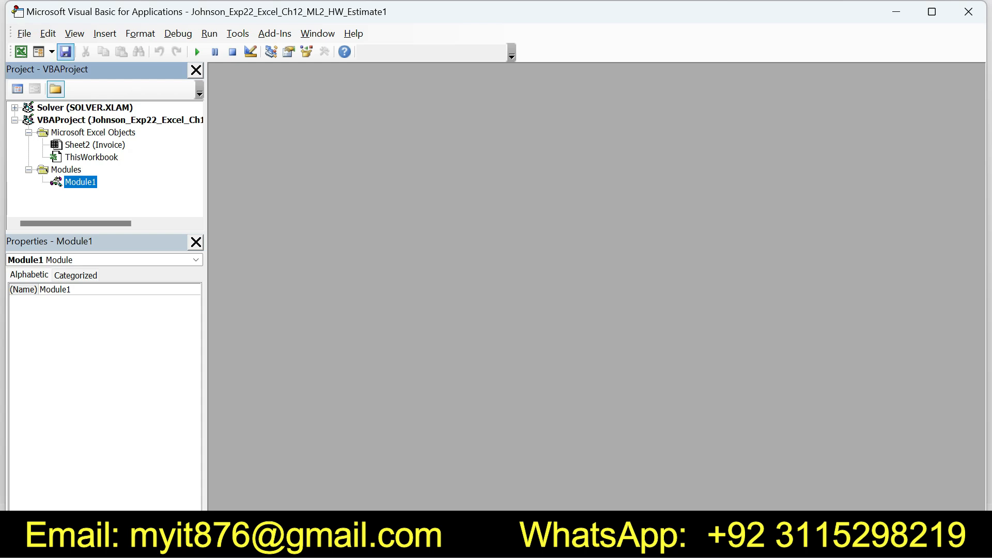
Insert a new standard module into the workbook's VBA project for the custom function
left_click(52, 52)
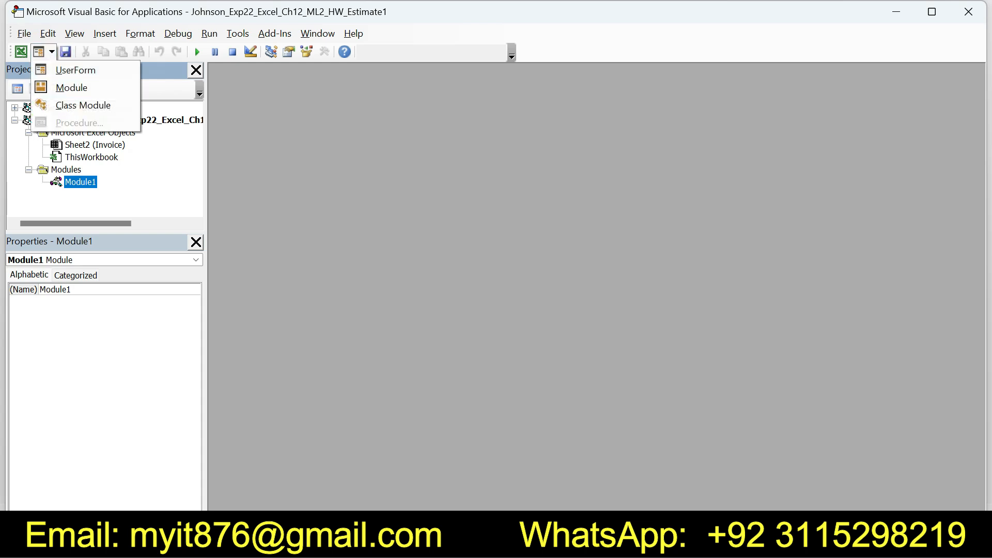
left_click(22, 52)
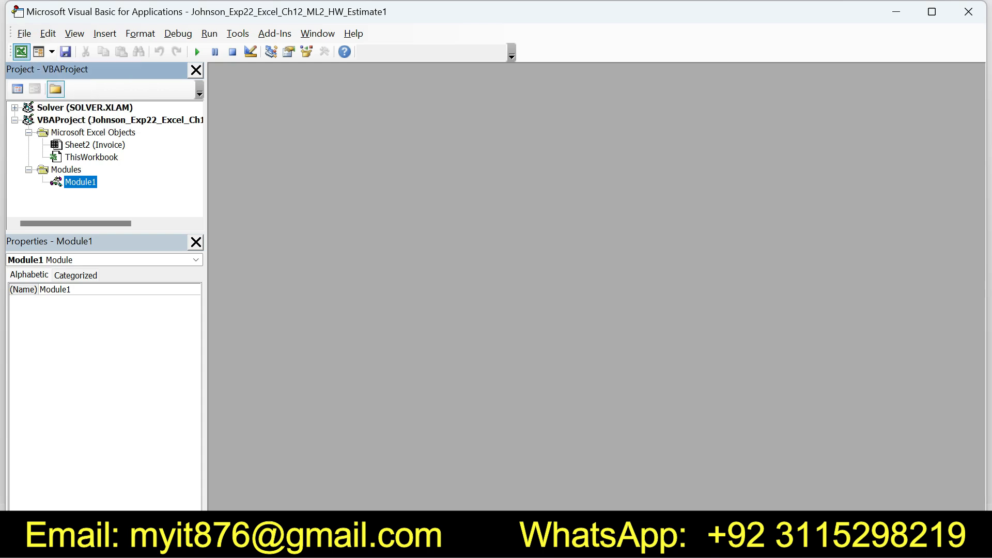
left_click(52, 52)
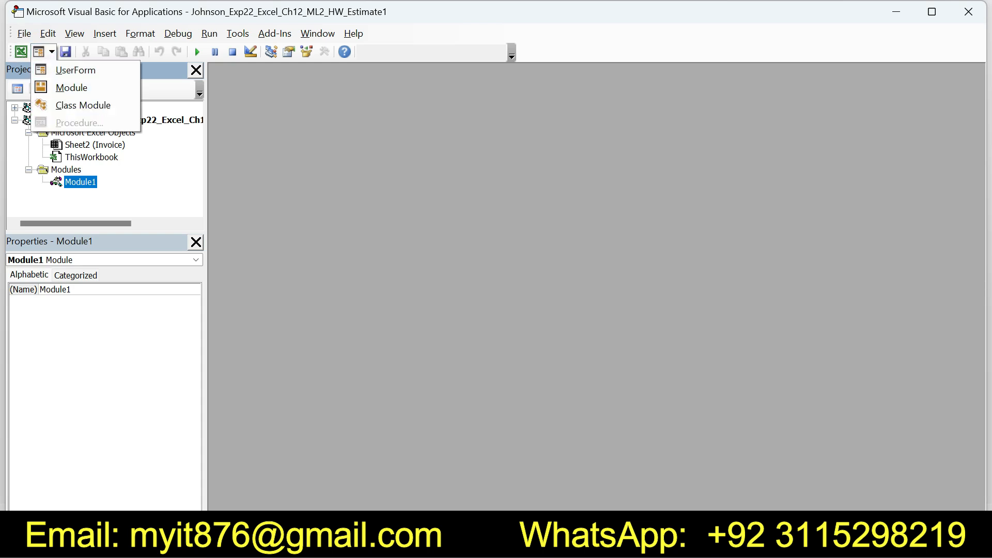
key("Escape")
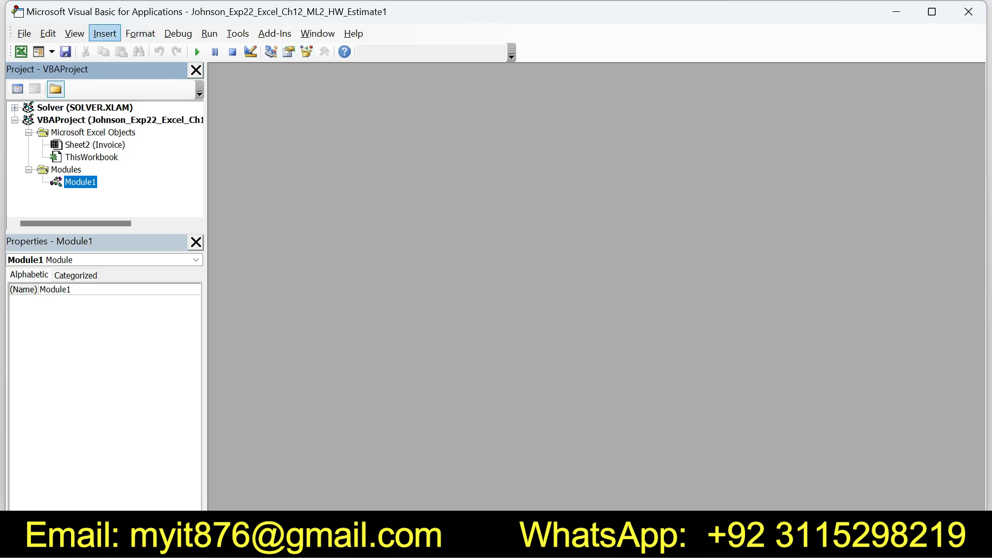
left_click(104, 33)
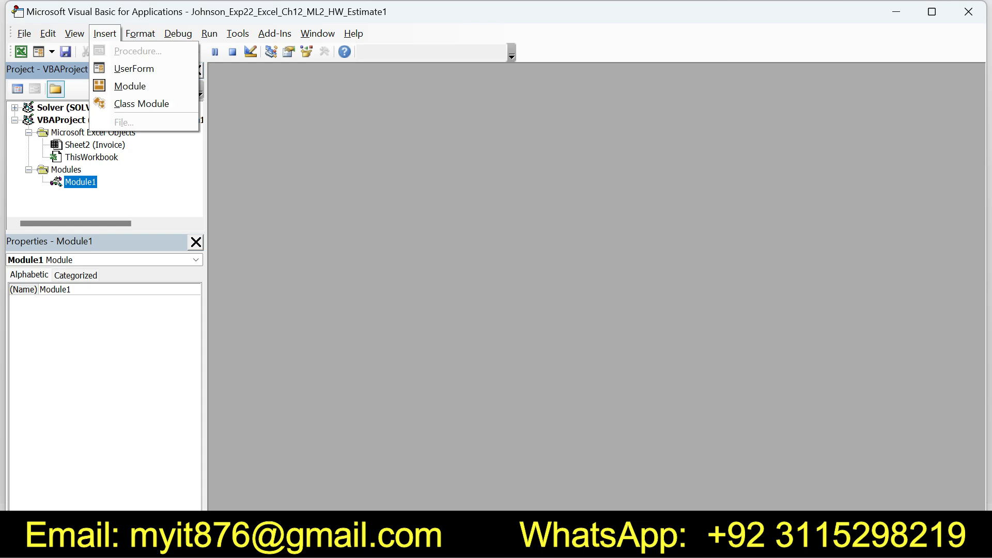
left_click(129, 85)
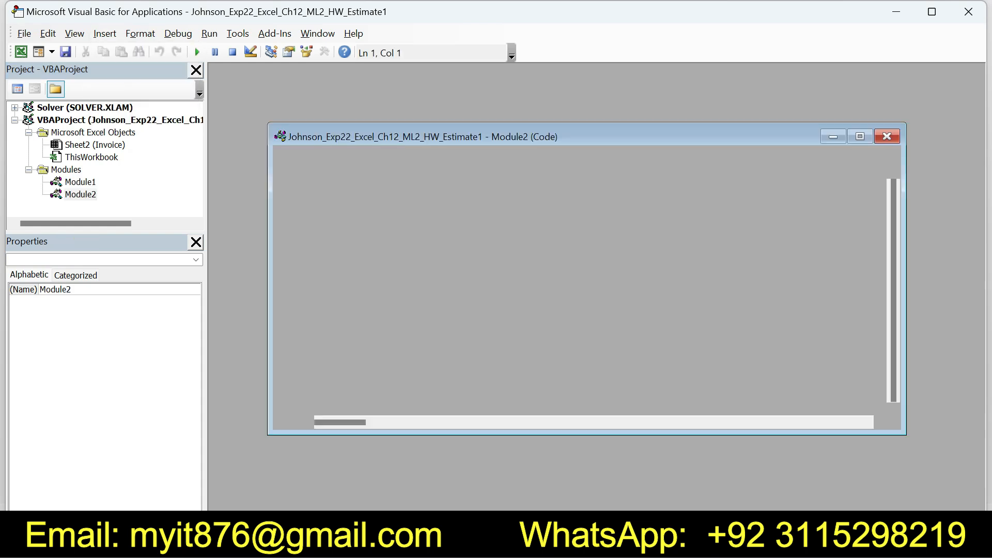
Switch to the Word instructions and copy the step 8 code from the Function Discount line through the Discount = UnitPrice line
left_click(674, 454)
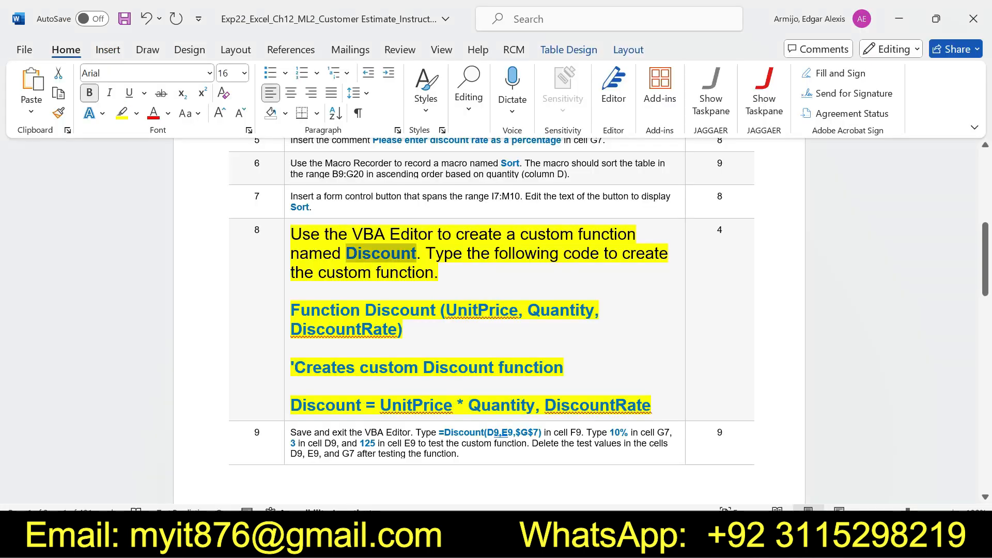
left_click_drag(291, 310, 651, 406)
key("ctrl+c")
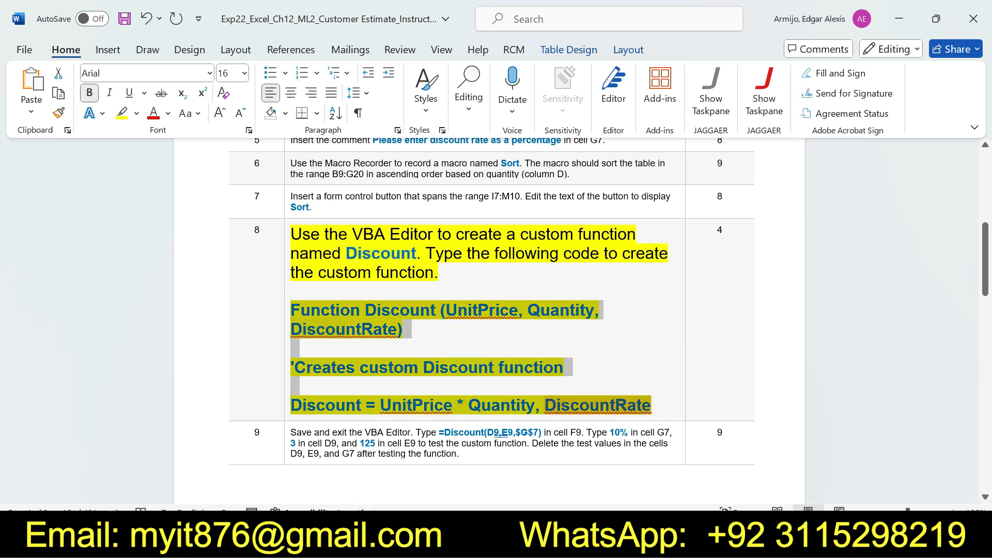
Return to the Visual Basic editor, dismiss the Export File dialog and paste the copied Discount function code into the empty Module2
left_click(749, 475)
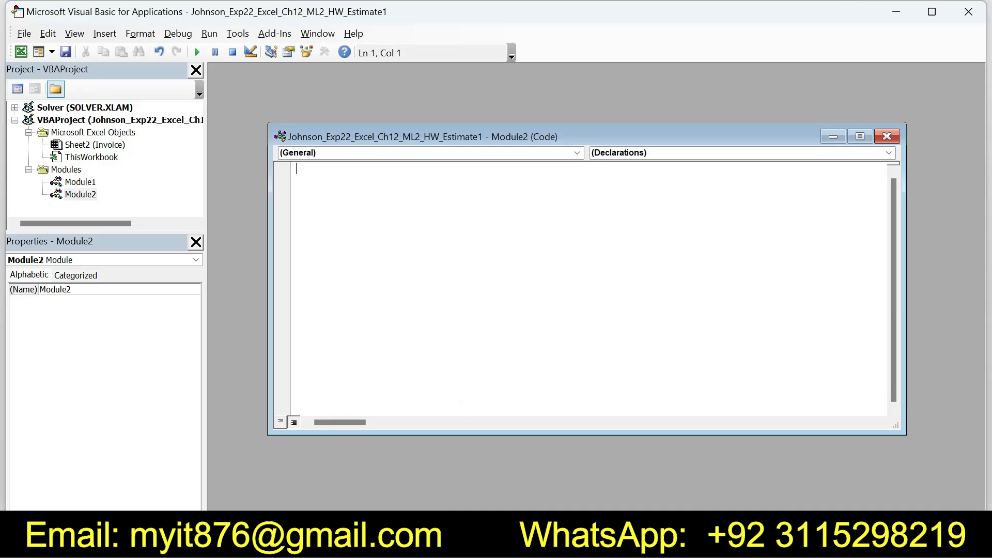
key("alt+Tab")
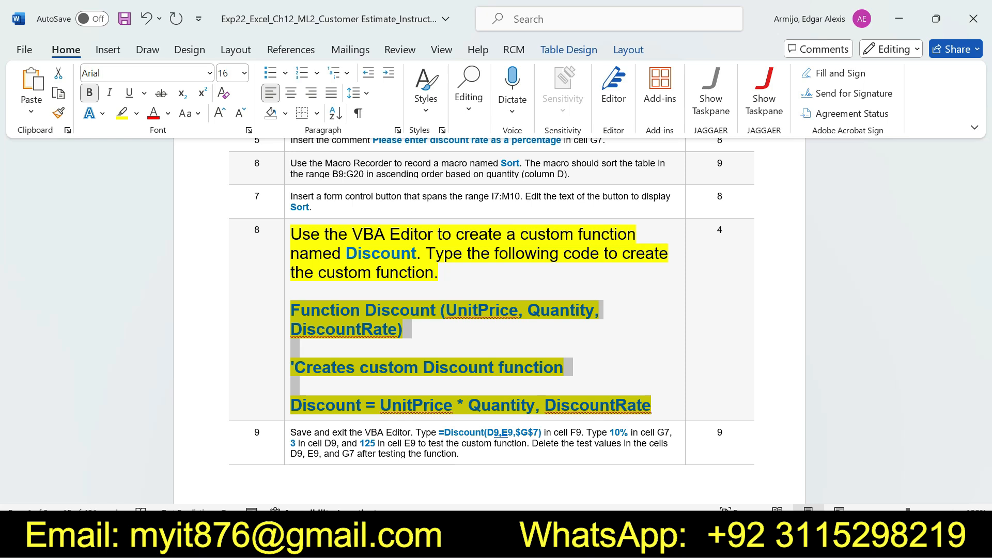
key("alt+Tab")
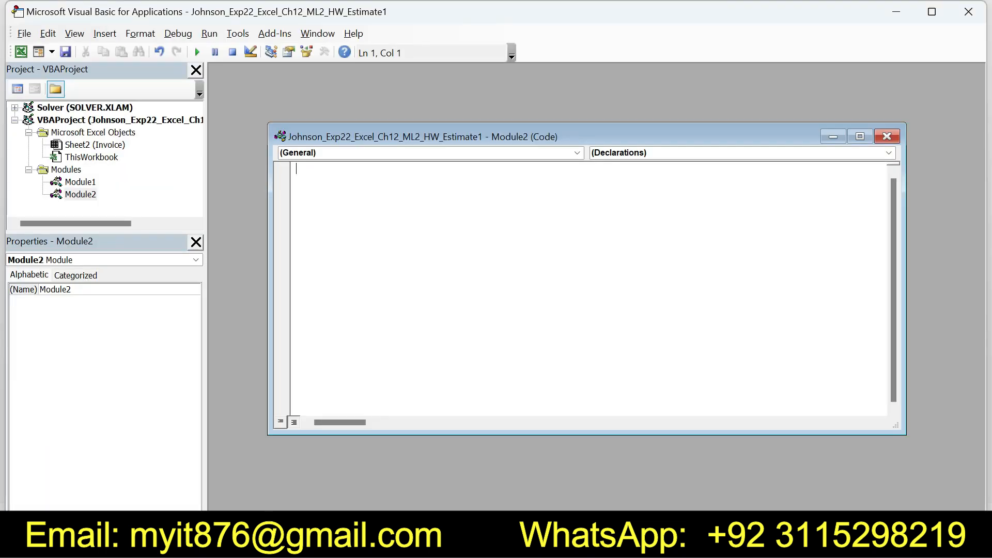
mouse_move(710, 542)
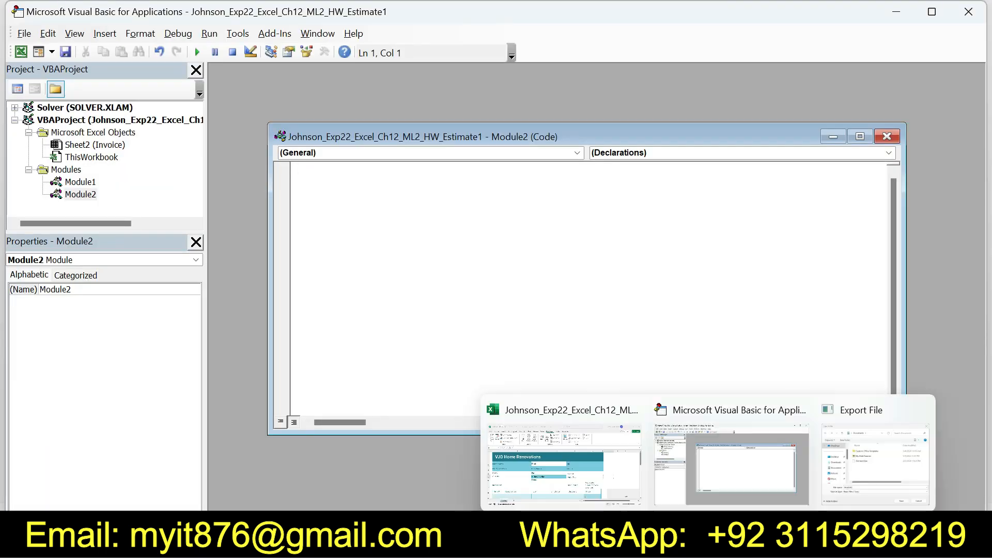
left_click(872, 465)
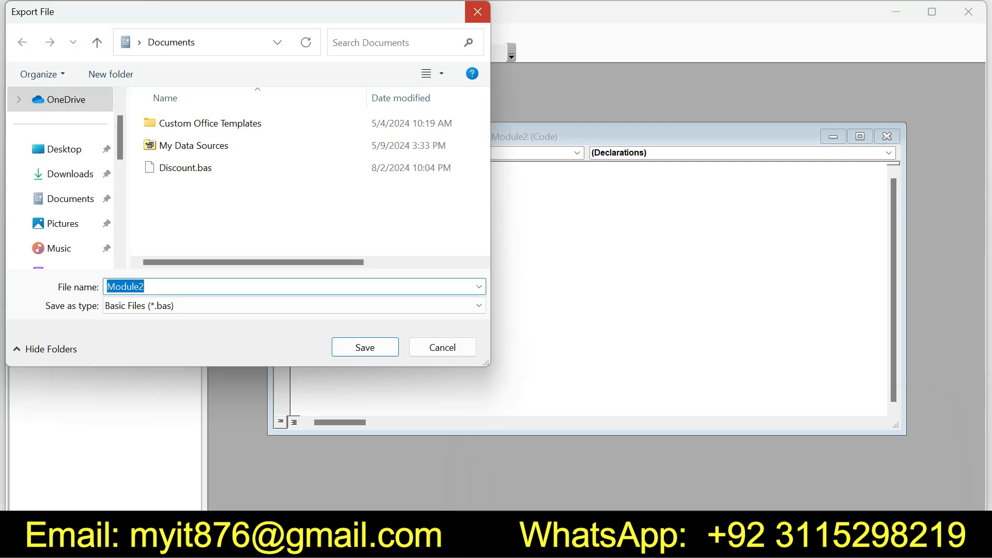
left_click(478, 12)
key("ctrl+v")
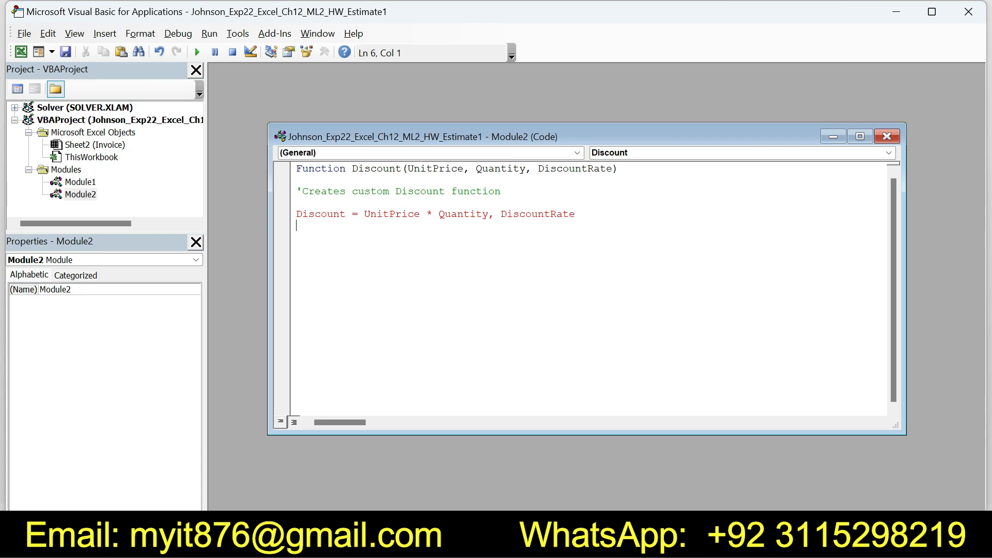
Remove Module2 with the pasted code from the project, exporting it first as a Basic file named Discount over the existing file
right_click(91, 196)
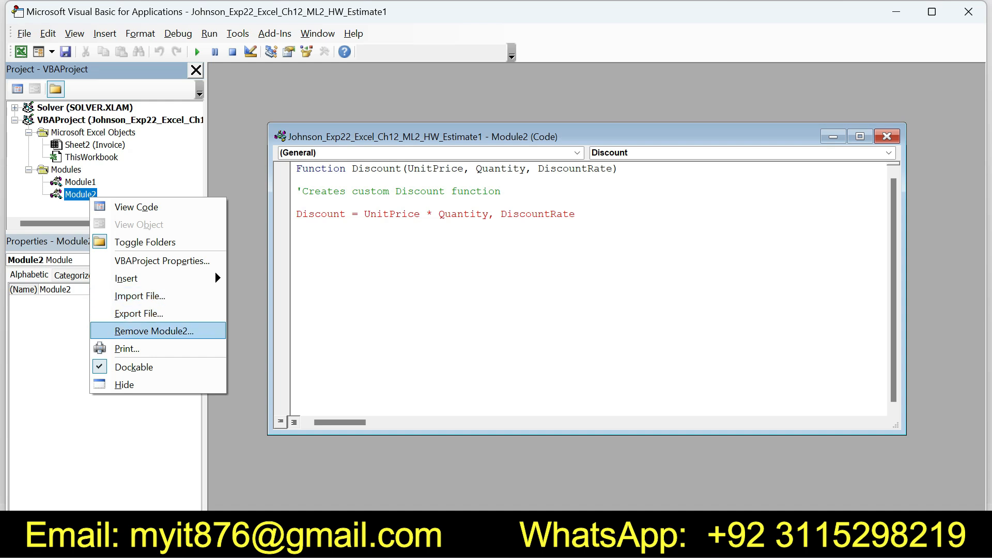
left_click(154, 332)
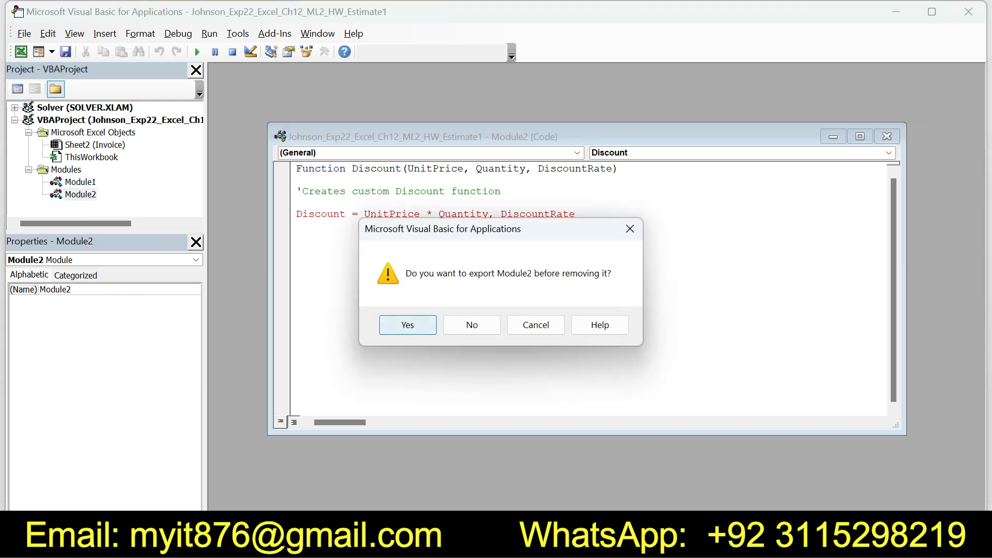
left_click(392, 323)
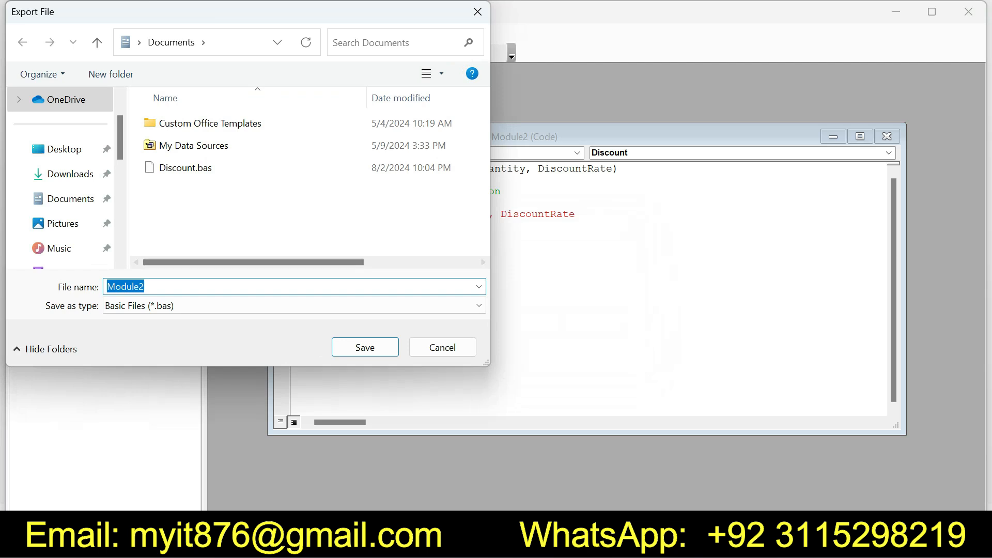
key("BackSpace")
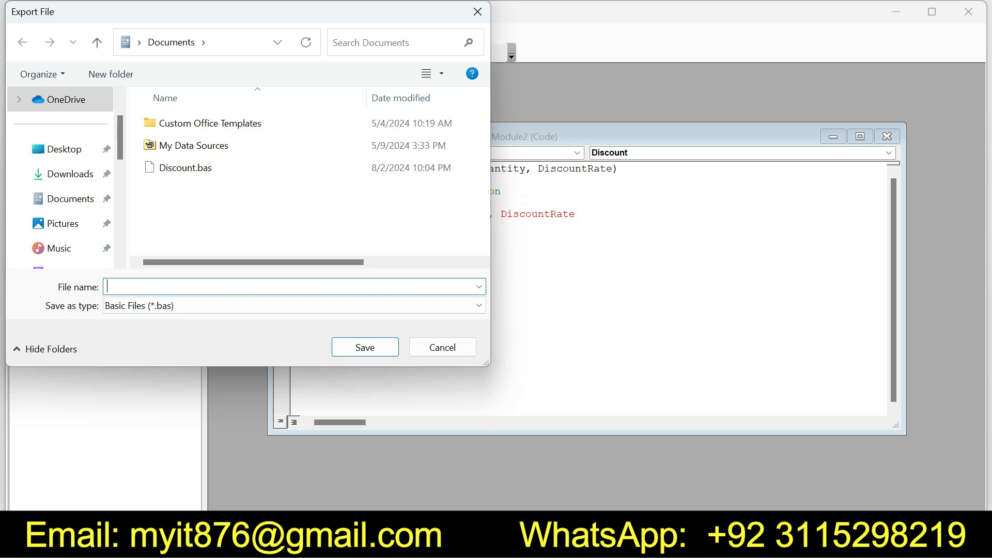
type("Discount")
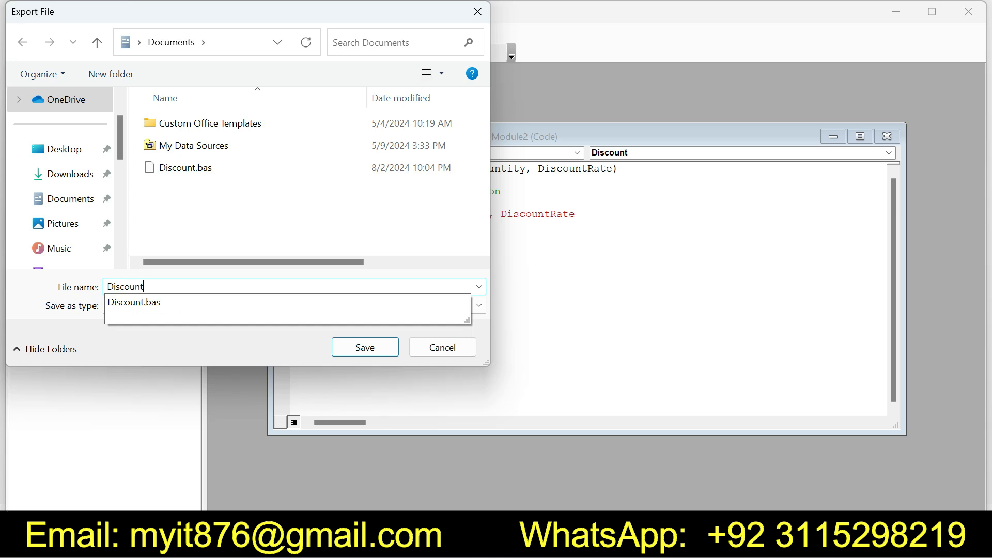
left_click(365, 347)
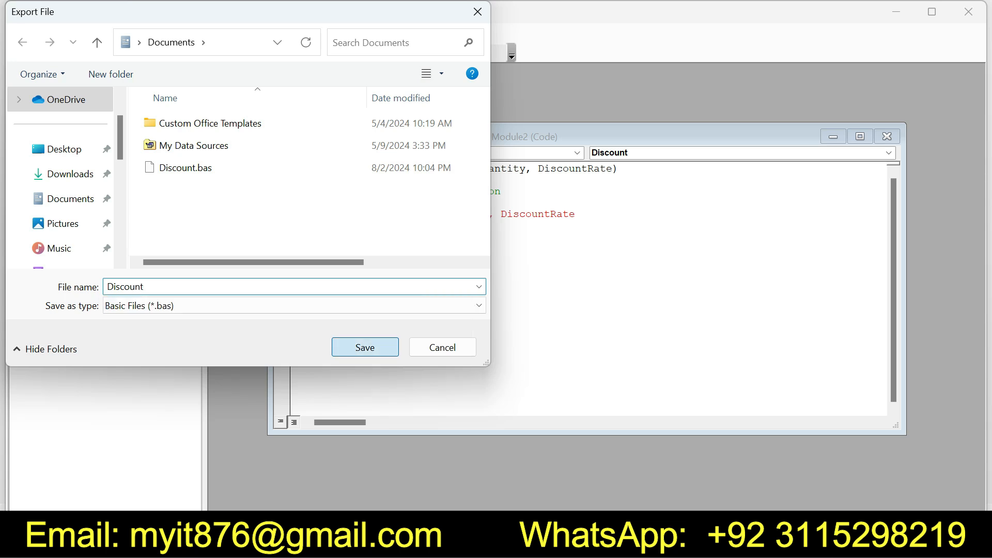
key("Return")
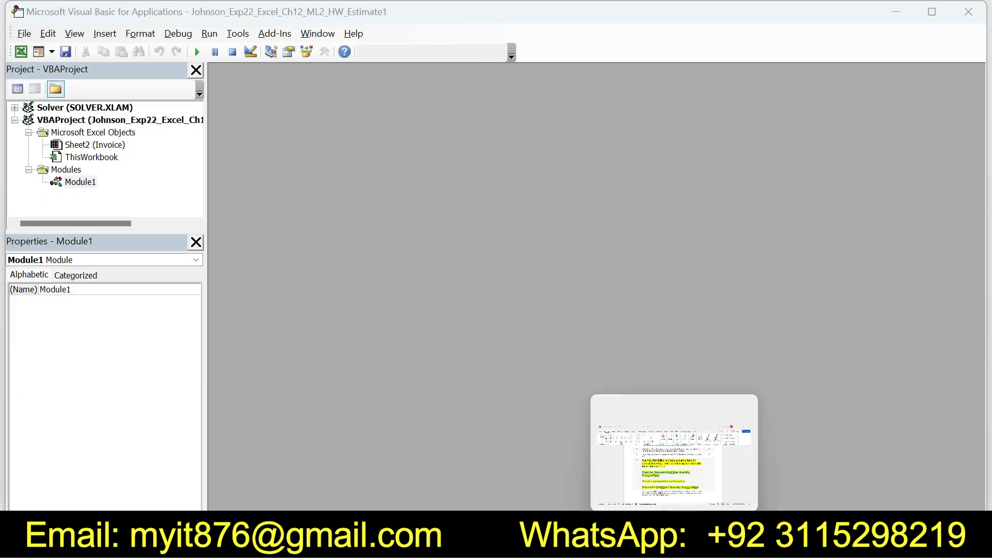
Switch to the Word instructions and reset the step 8 text to 9 pt without highlighting
left_click(674, 449)
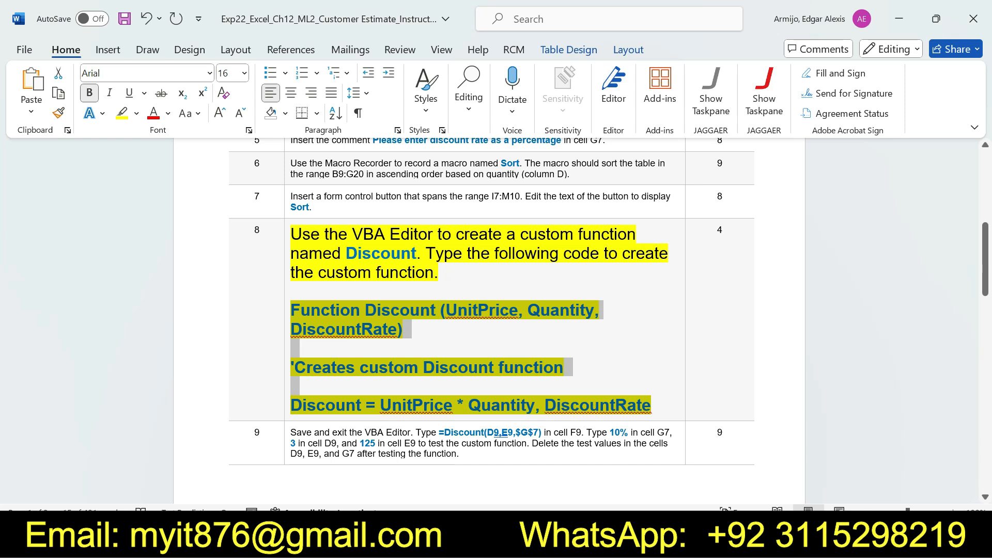
left_click_drag(290, 310, 294, 235)
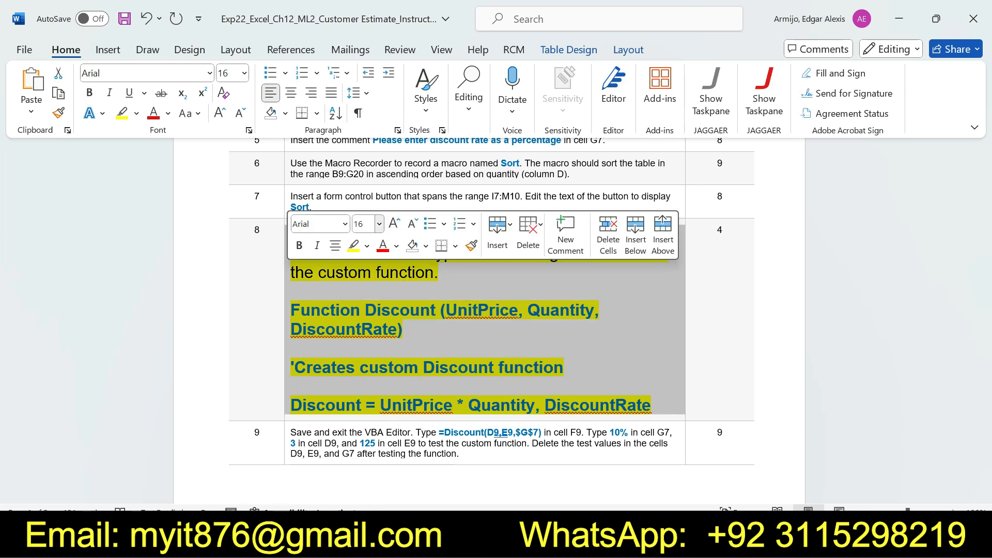
left_click(378, 224)
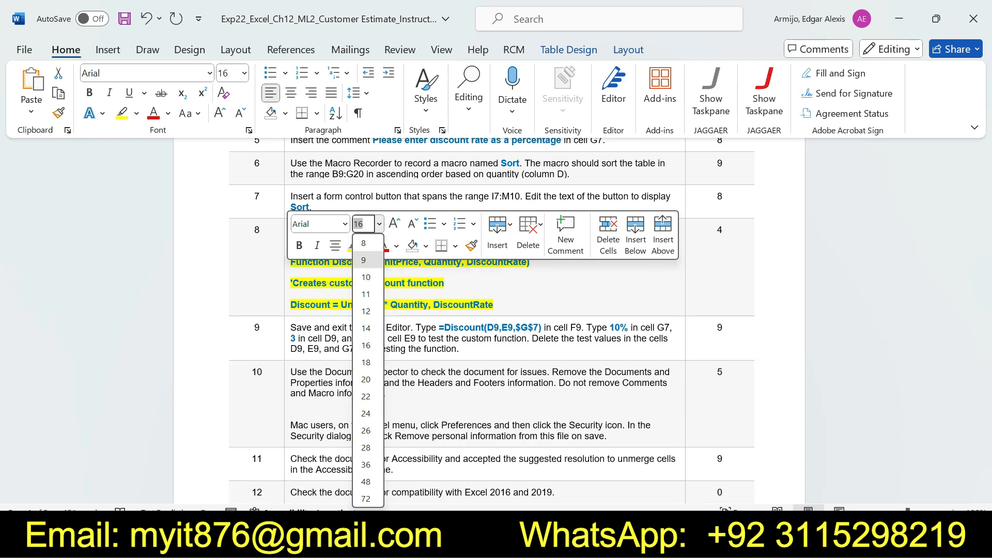
left_click(364, 259)
left_click(367, 246)
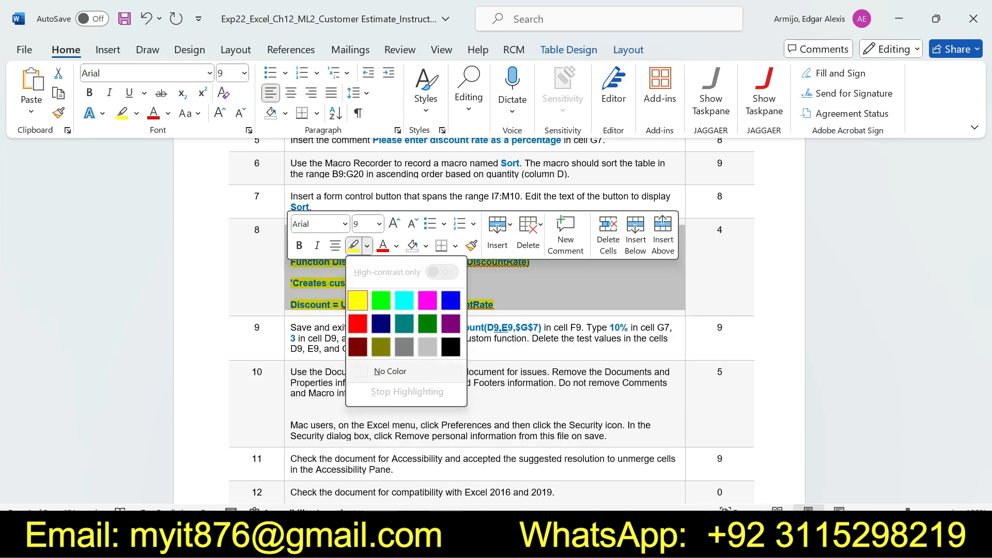
key("Escape")
Enlarge the step 9 instruction text to 16 pt and highlight it in yellow
left_click_drag(985, 258, 985, 288)
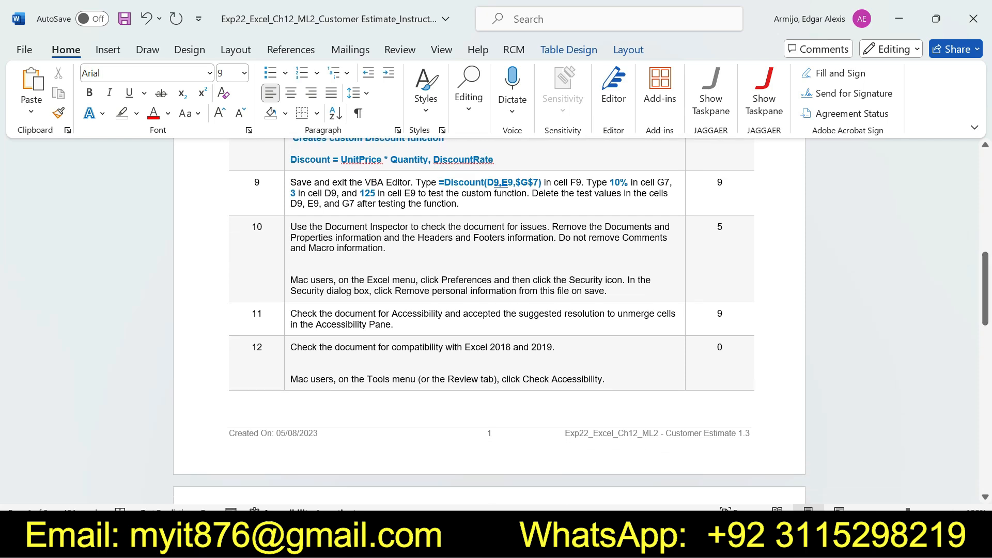
left_click(286, 192)
left_click(378, 148)
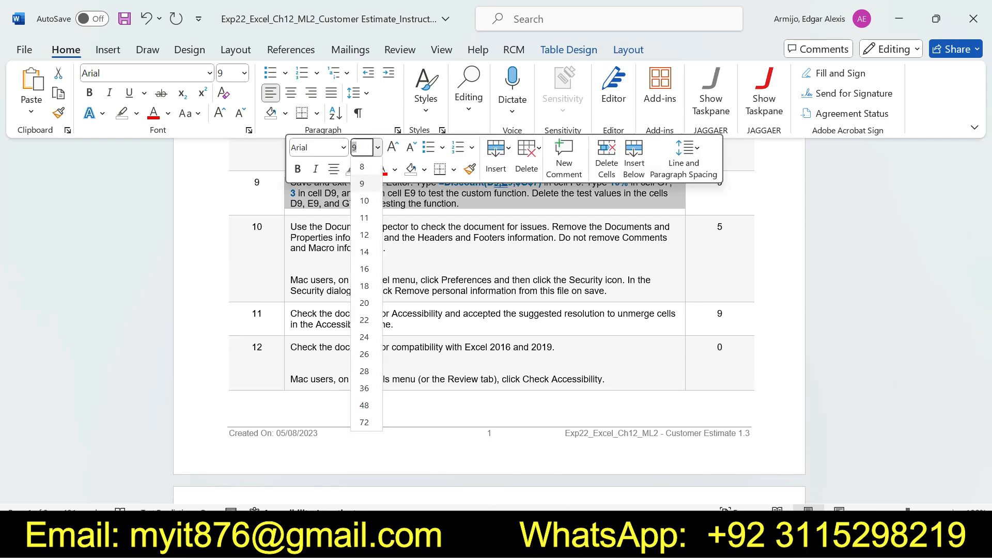
left_click(365, 269)
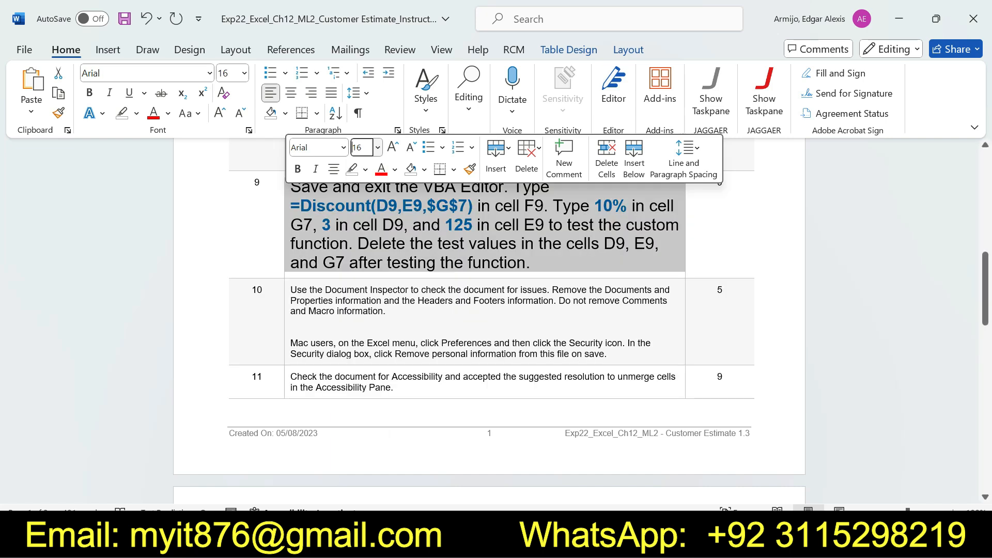
left_click(365, 169)
left_click(360, 217)
left_click(356, 206)
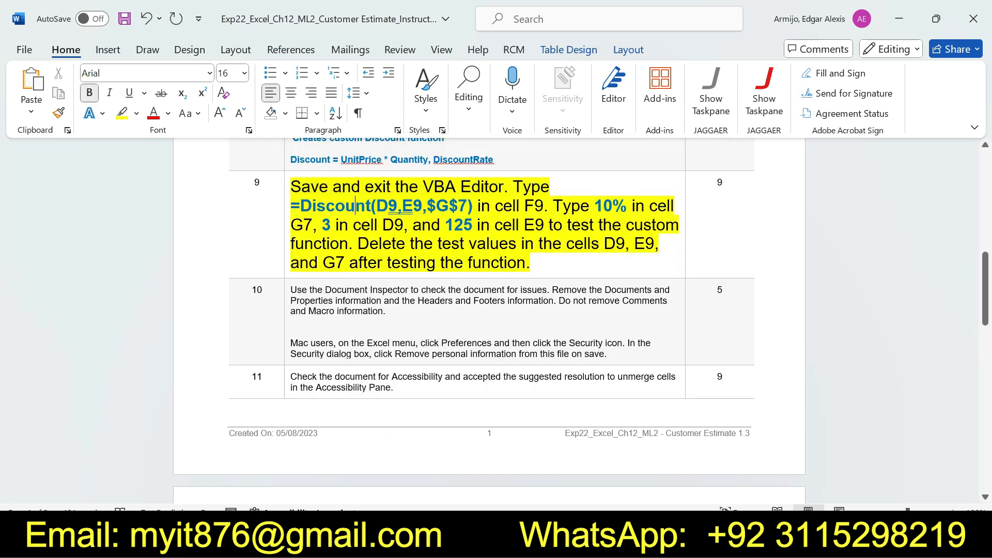
Mark the save-and-exit instruction in step 9, switch to the Visual Basic editor and save the workbook as an Excel Workbook in Documents
left_click_drag(291, 187, 503, 187)
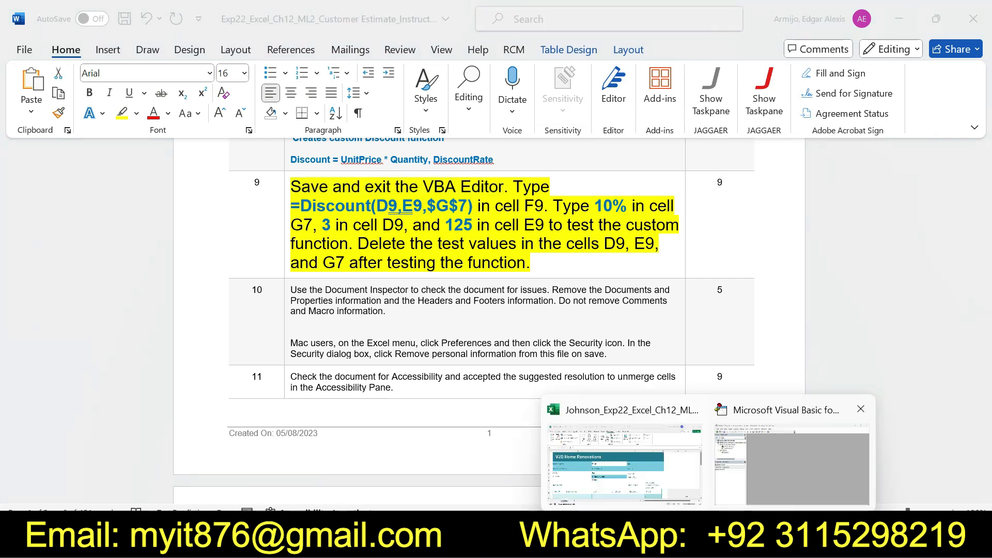
left_click(841, 411)
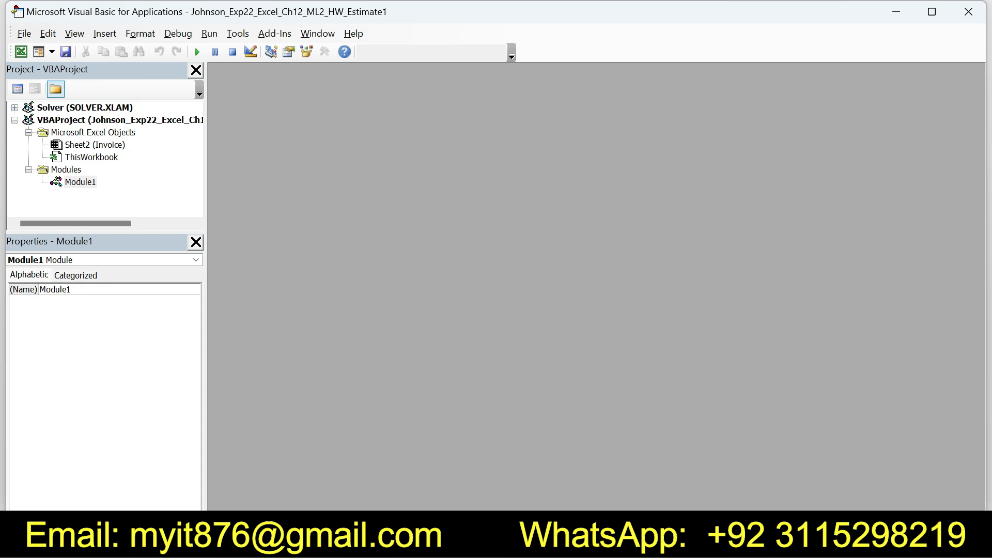
left_click(66, 52)
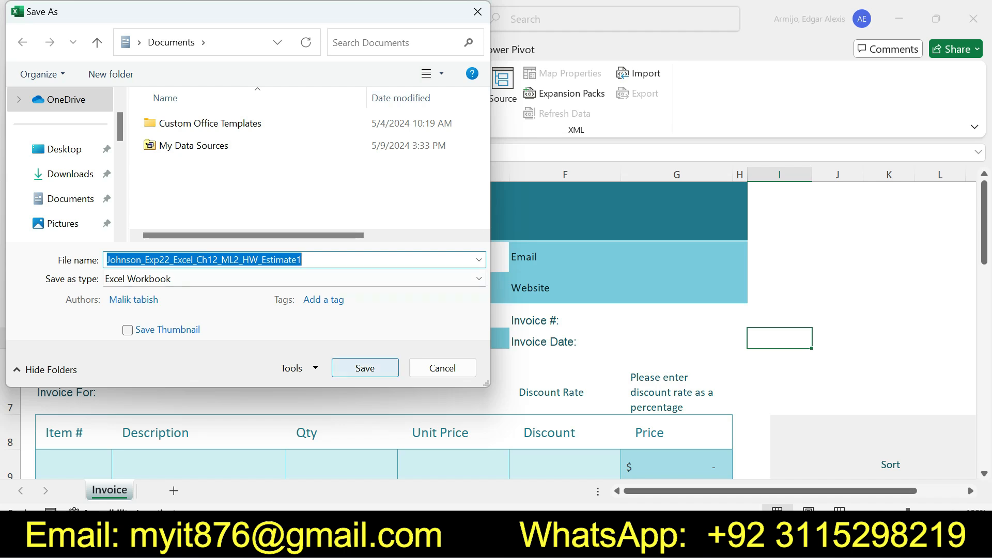
left_click(365, 368)
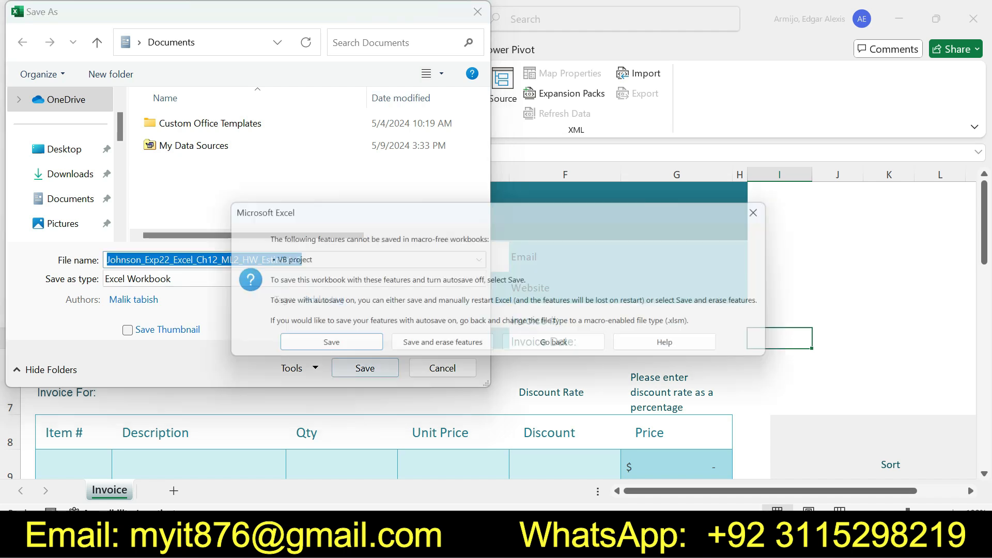
key("Return")
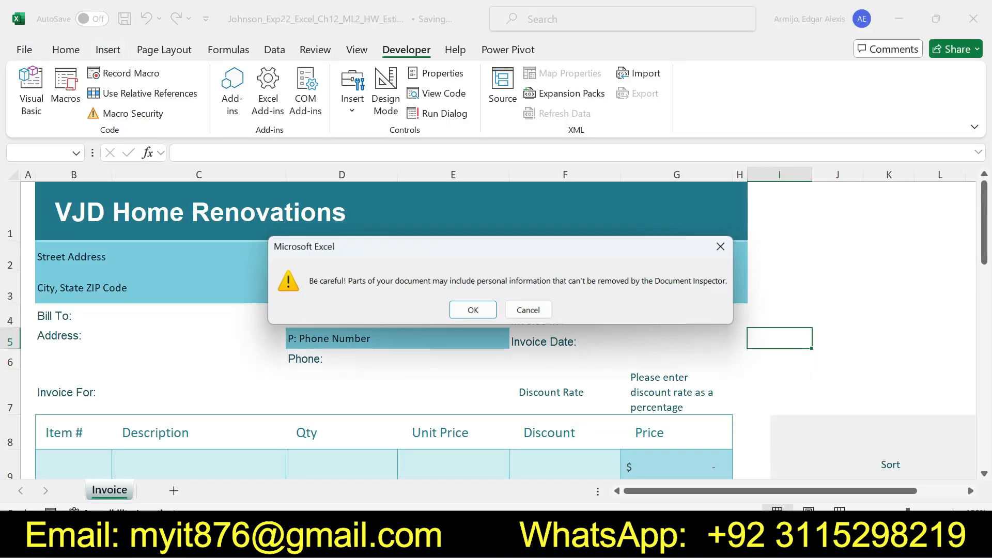
key("Return")
Return to the Visual Basic editor, save the workbook once more and close the editor
key("alt+F11")
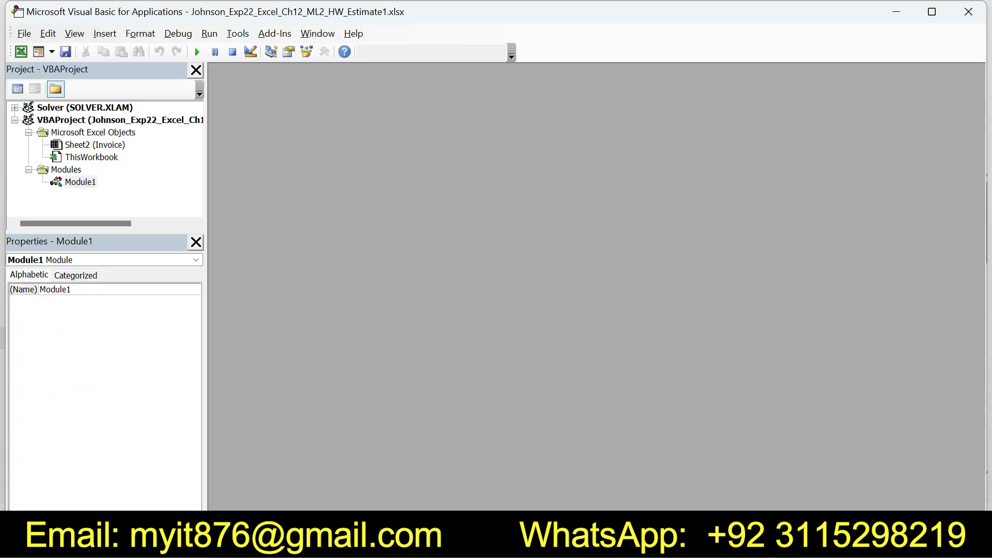
key("ctrl+s")
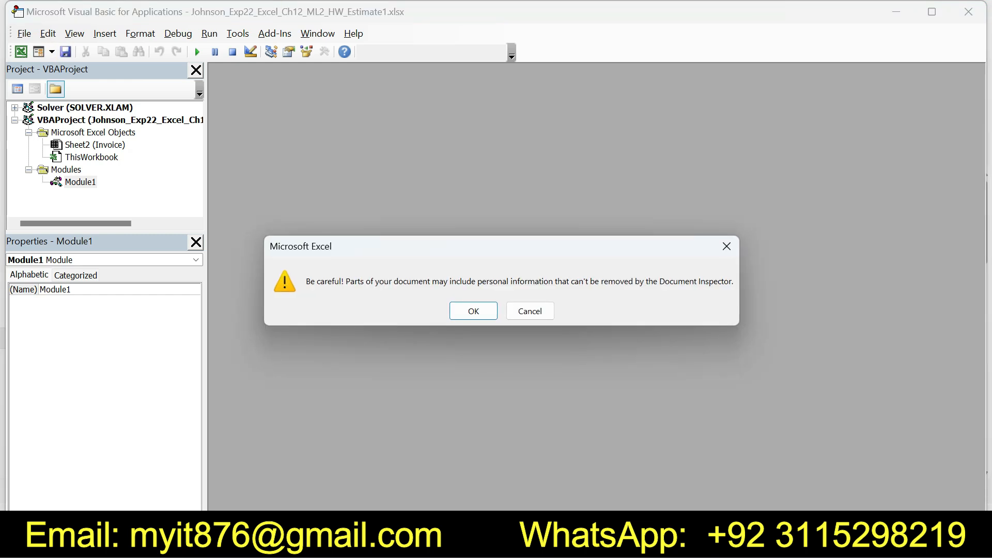
left_click(473, 310)
left_click(968, 12)
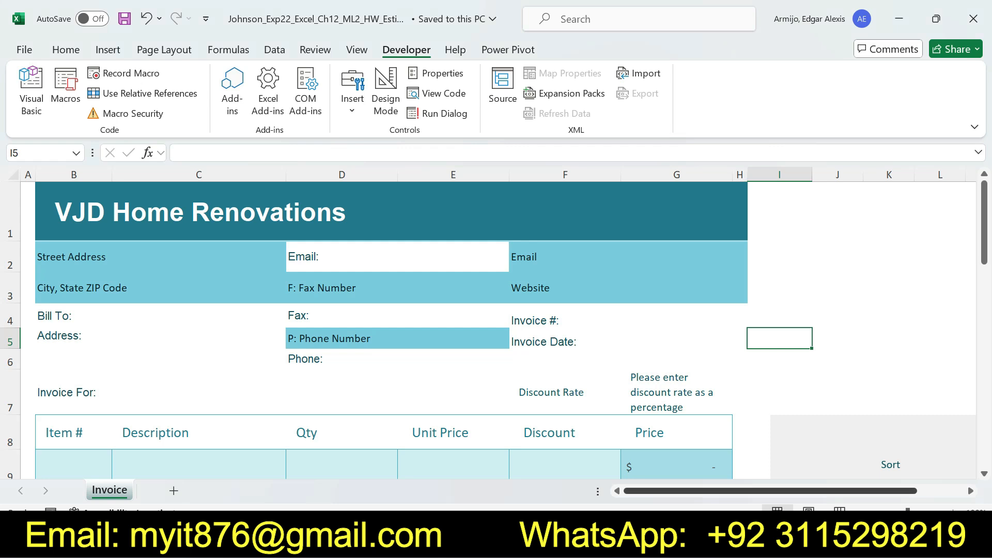
Check the formula and target cell given in step 9 of the Word instructions
key("alt+Tab")
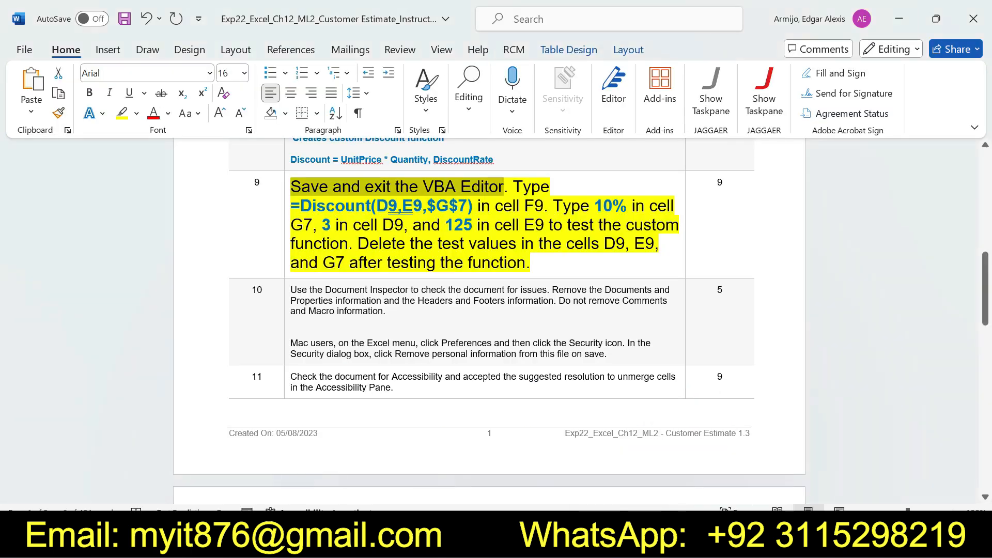
left_click_drag(512, 187, 544, 205)
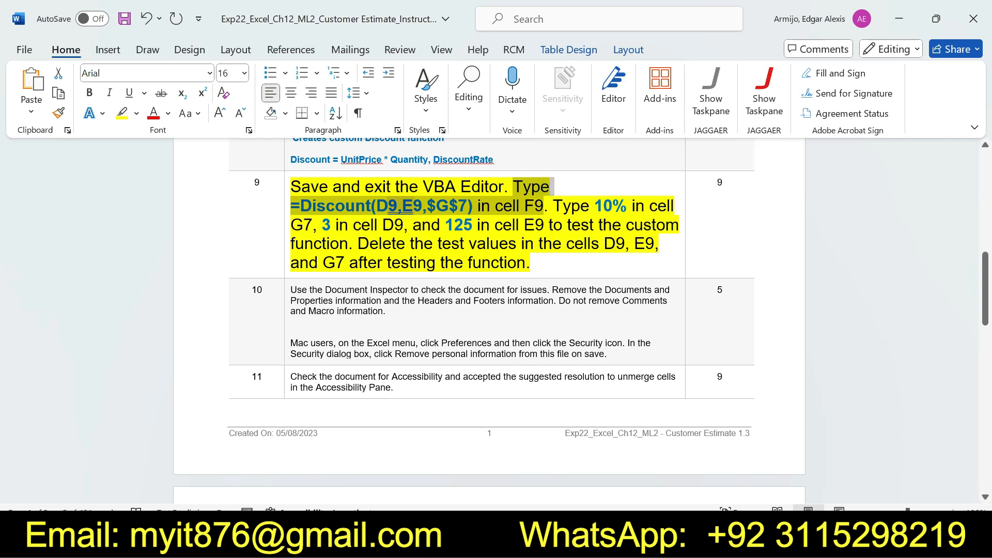
left_click(290, 205)
left_click_drag(290, 205, 544, 206)
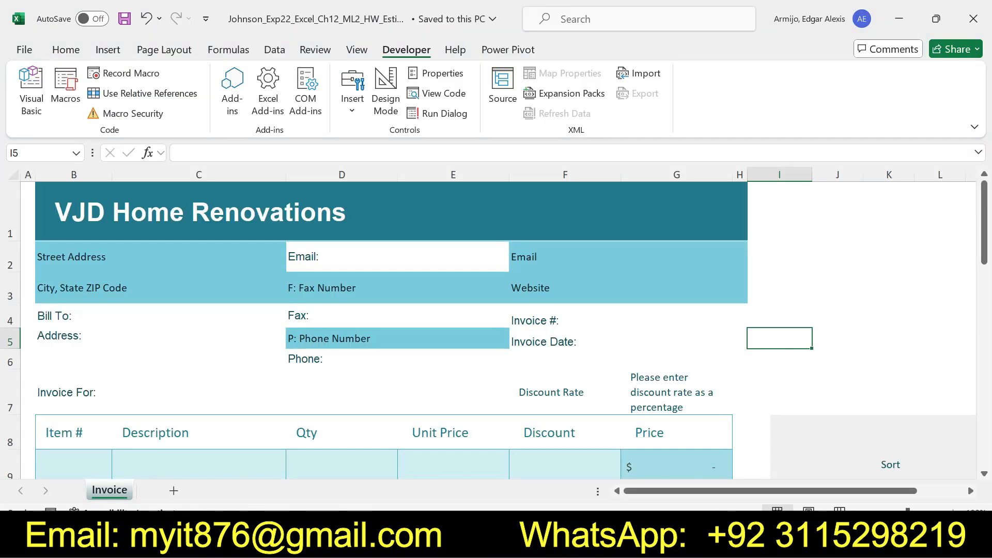
Switch to Excel and enter the formula =Discount(D9,E9,$G$7) in cell F9 of the Discount column
key("alt+Tab")
left_click(11, 153)
key("BackSpace")
type("F9")
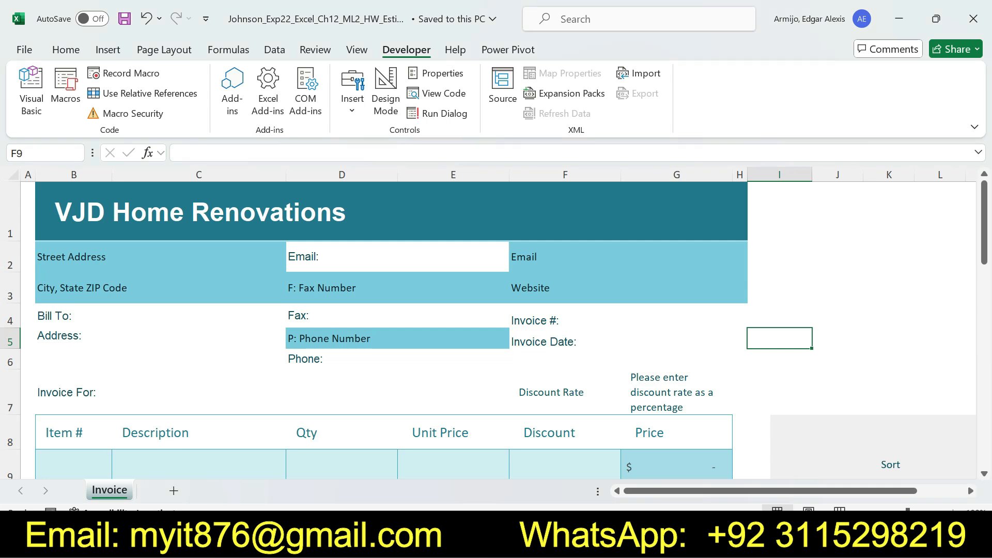
key("Return")
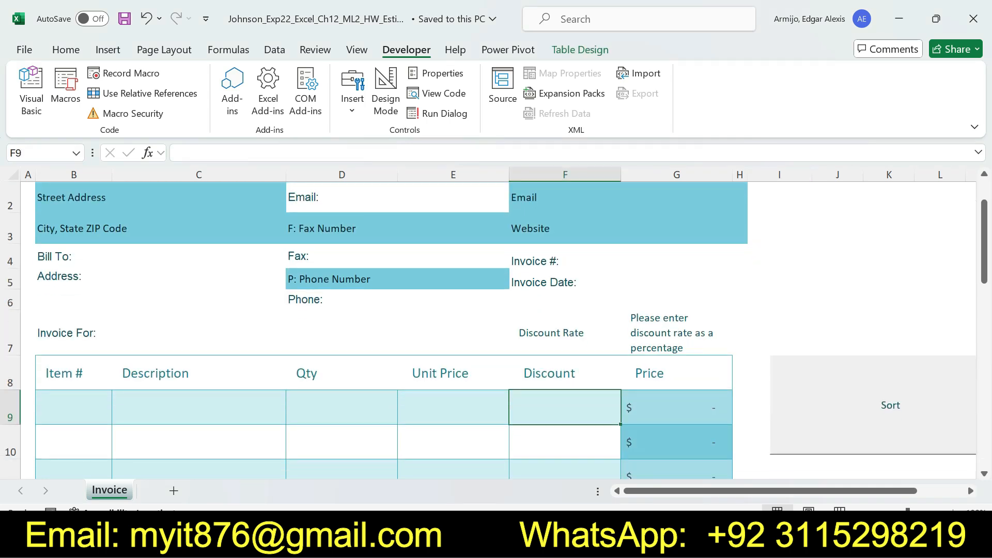
type("=Discount(D9,E9,$G$7)")
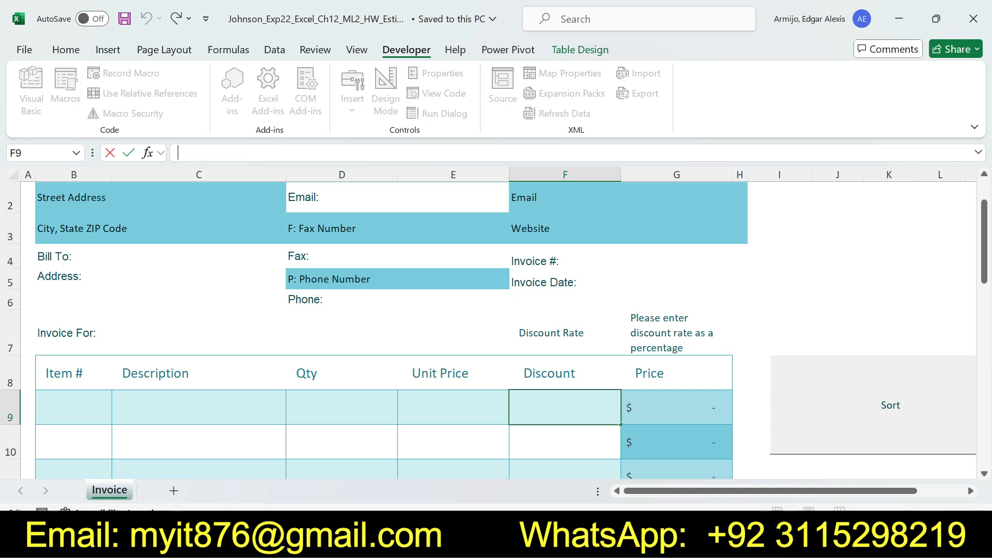
key("Return")
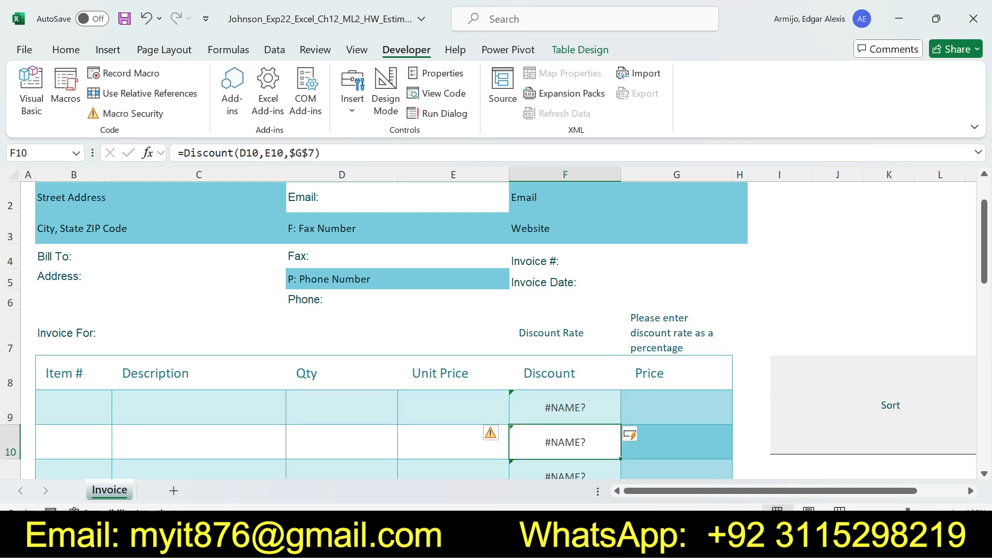
Check the discount rate test value in the Word instructions, then replace the text in cell G7 with 10%
key("alt+Tab")
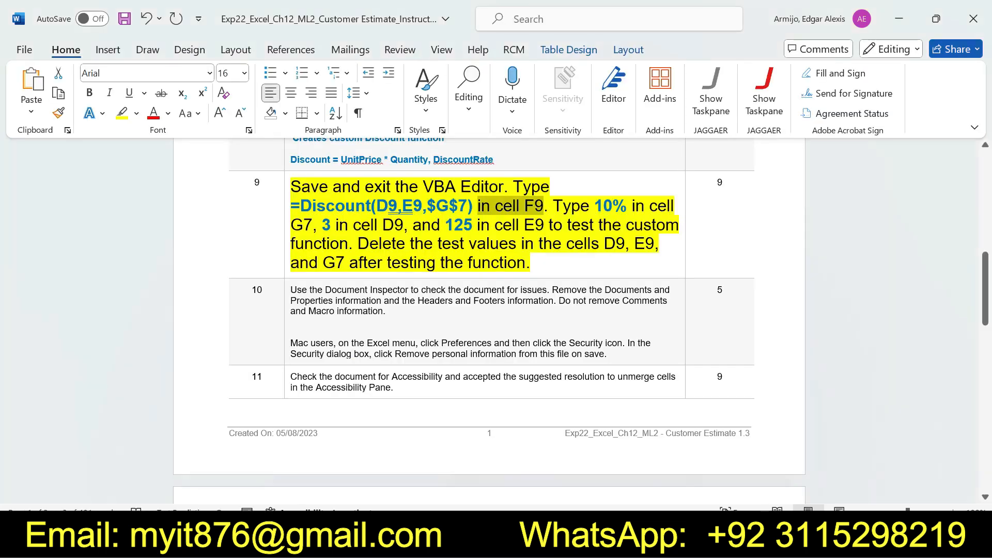
left_click_drag(603, 205, 312, 225)
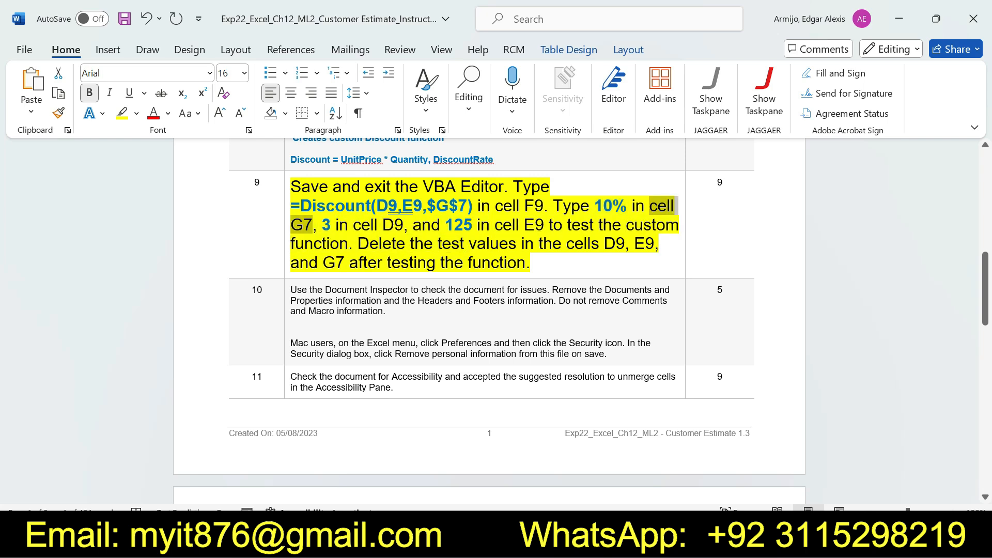
key("alt+Tab")
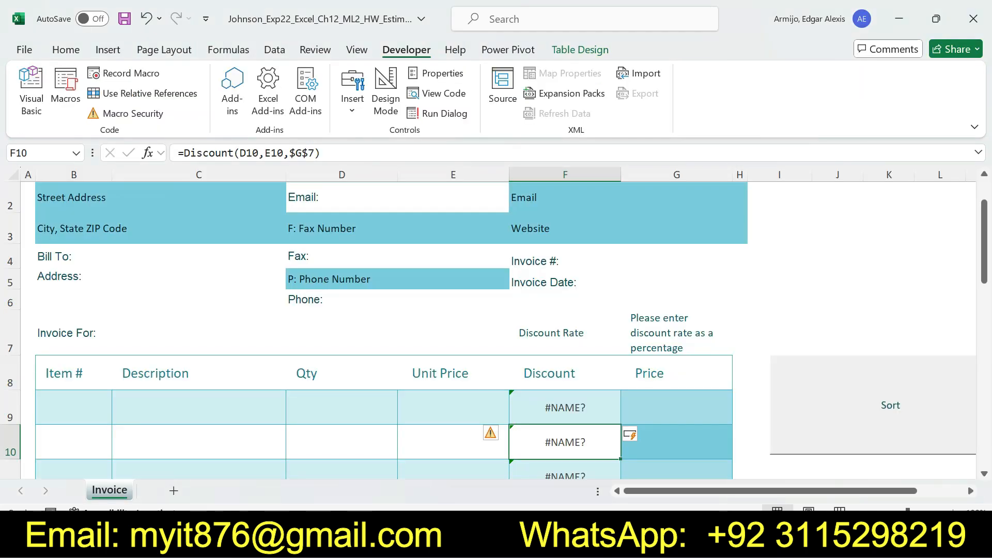
left_click(676, 442)
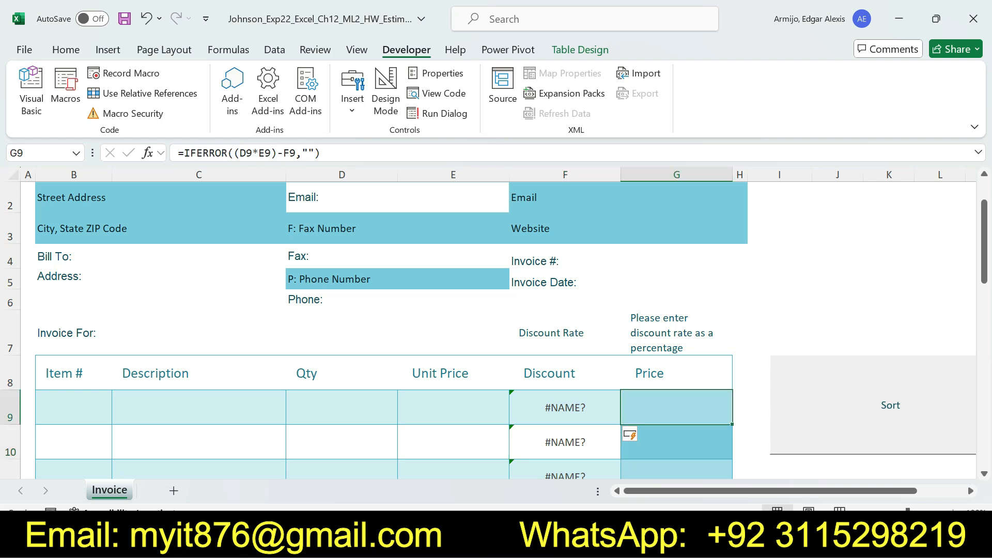
left_click(676, 332)
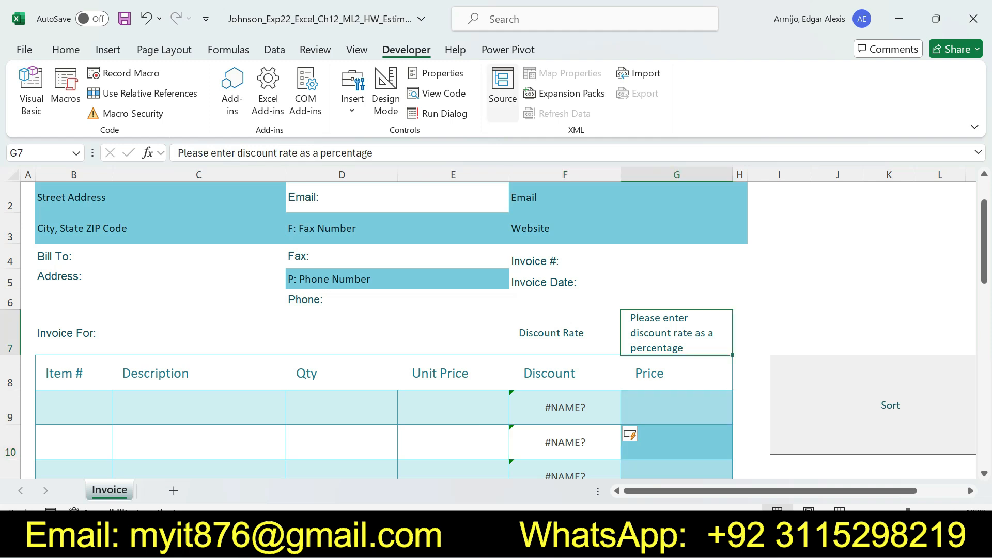
left_click(373, 152)
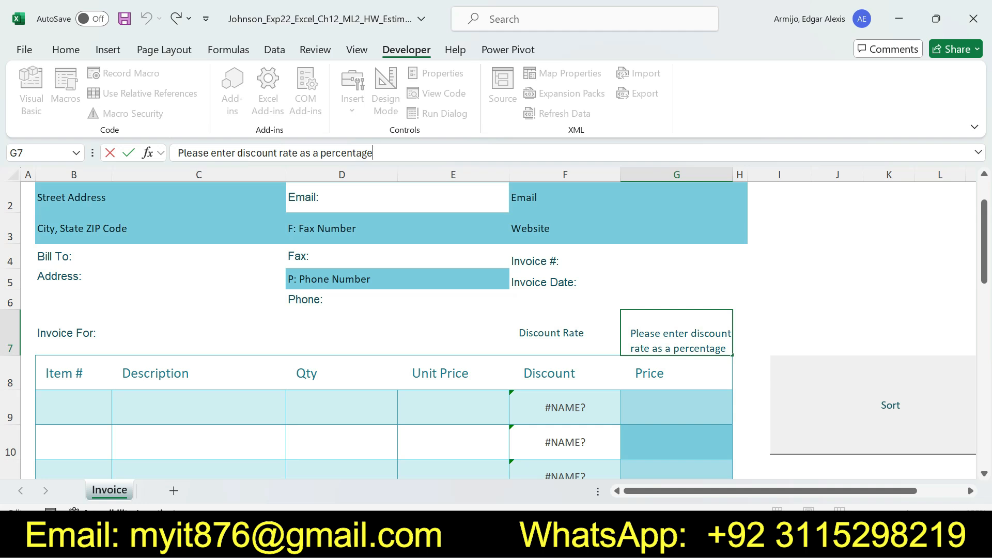
key("ctrl+a")
type("10%")
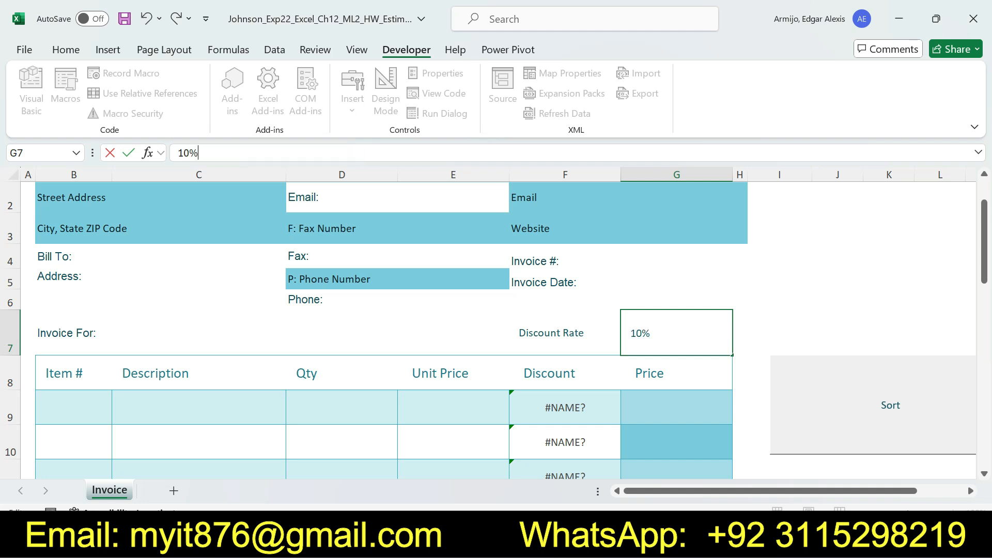
key("Return")
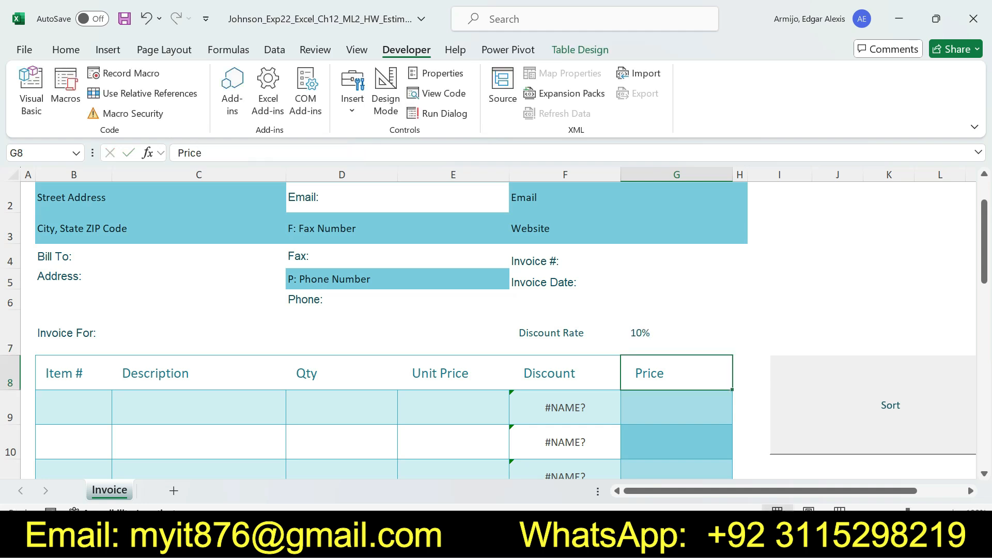
Check the quantity test value in the Word instructions, then enter 3 in cell D9 of the workbook
key("alt+Tab")
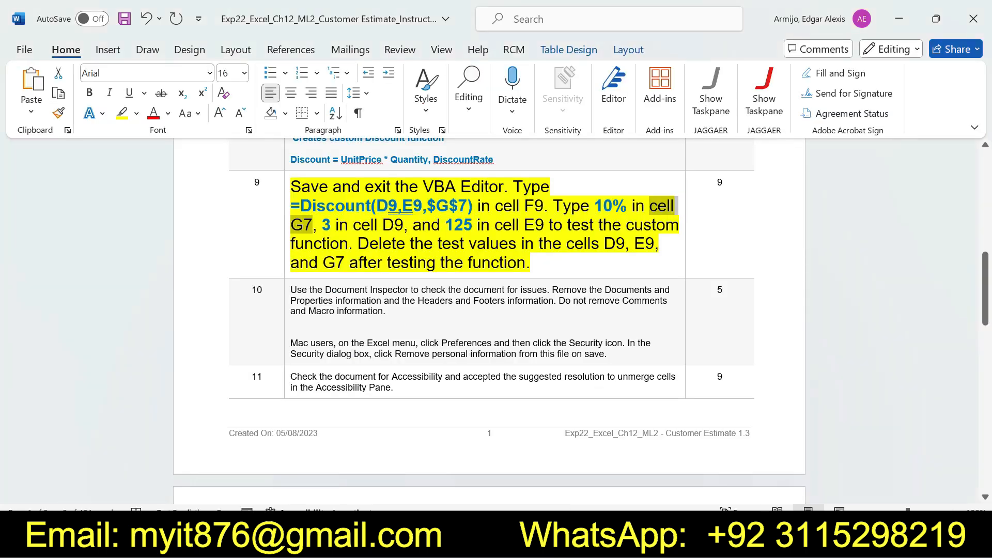
double_click(326, 225)
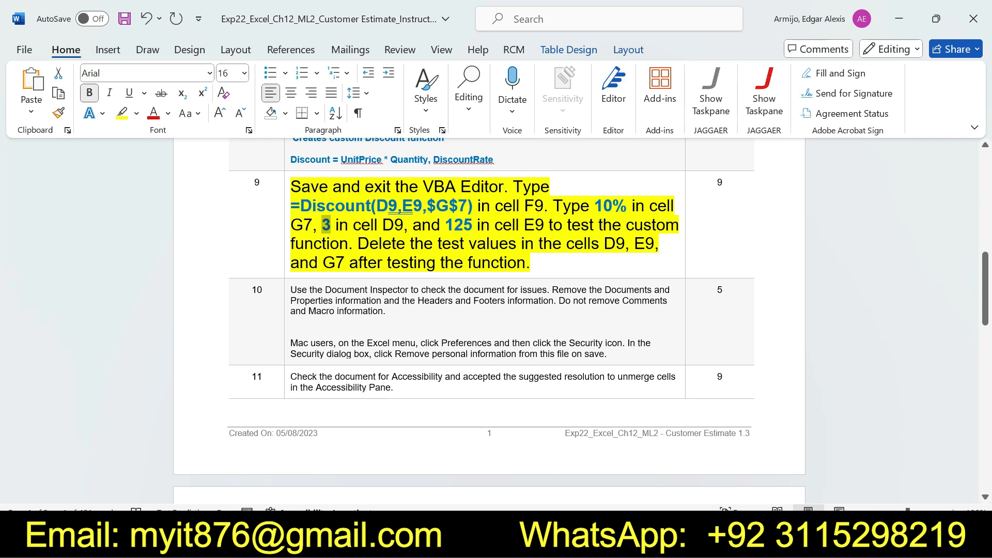
left_click_drag(353, 224, 404, 225)
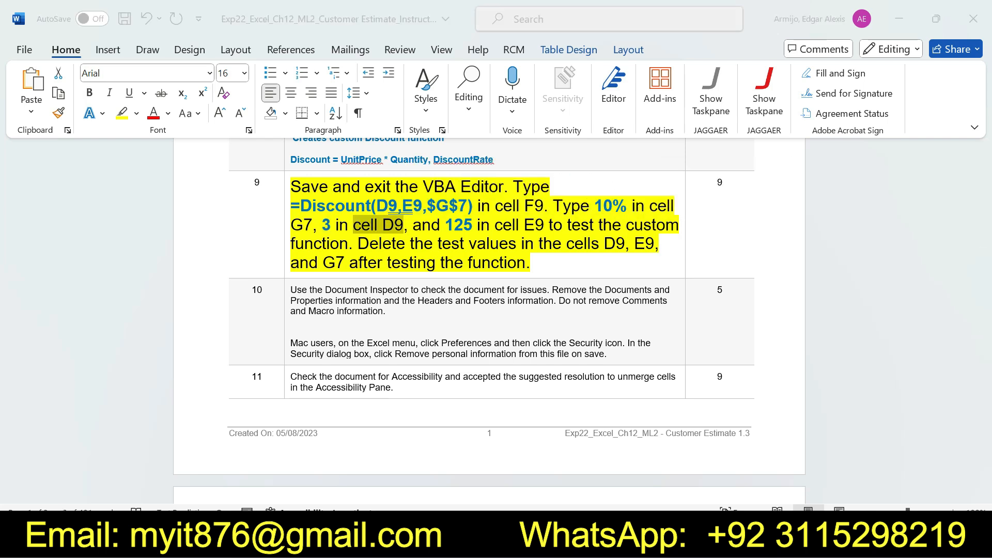
key("alt+Tab")
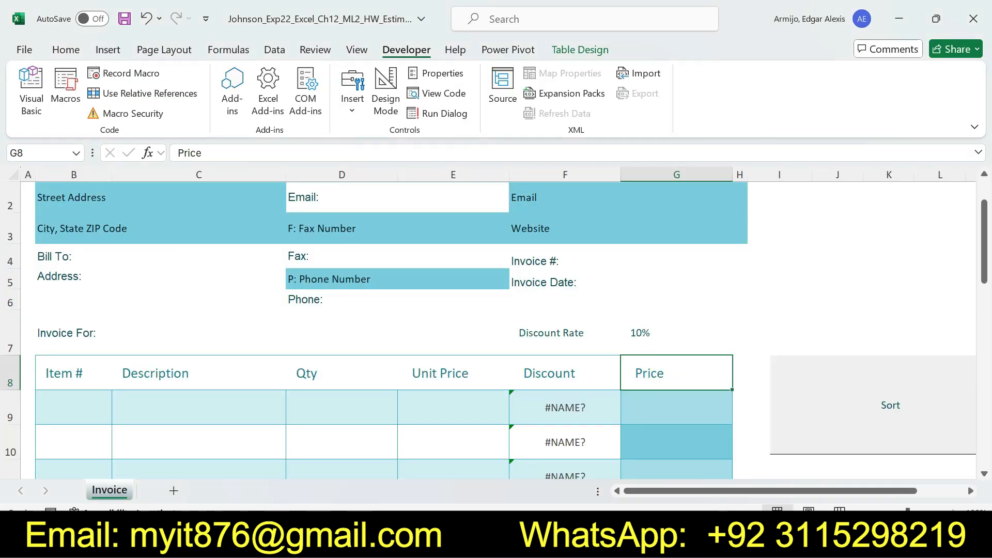
left_click(342, 407)
type("3")
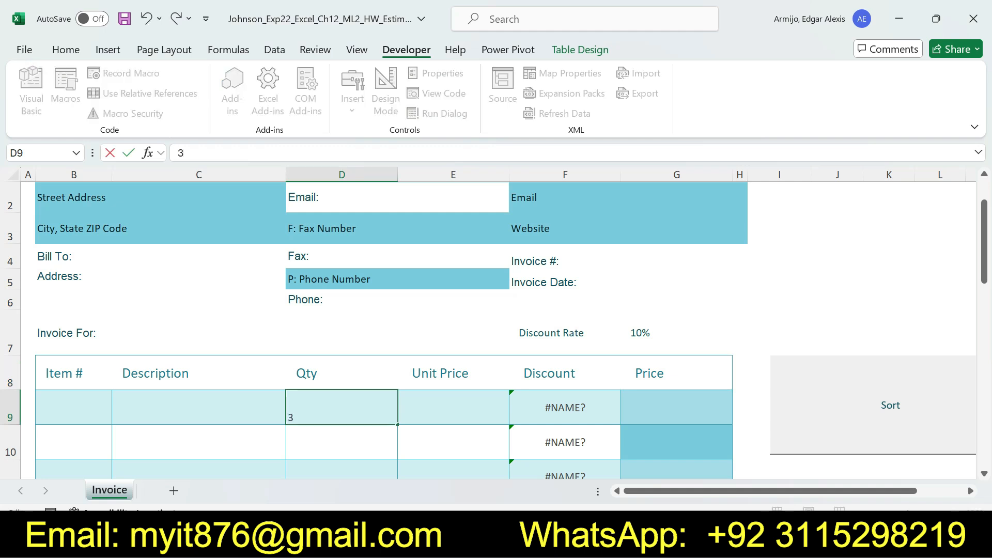
key("Return")
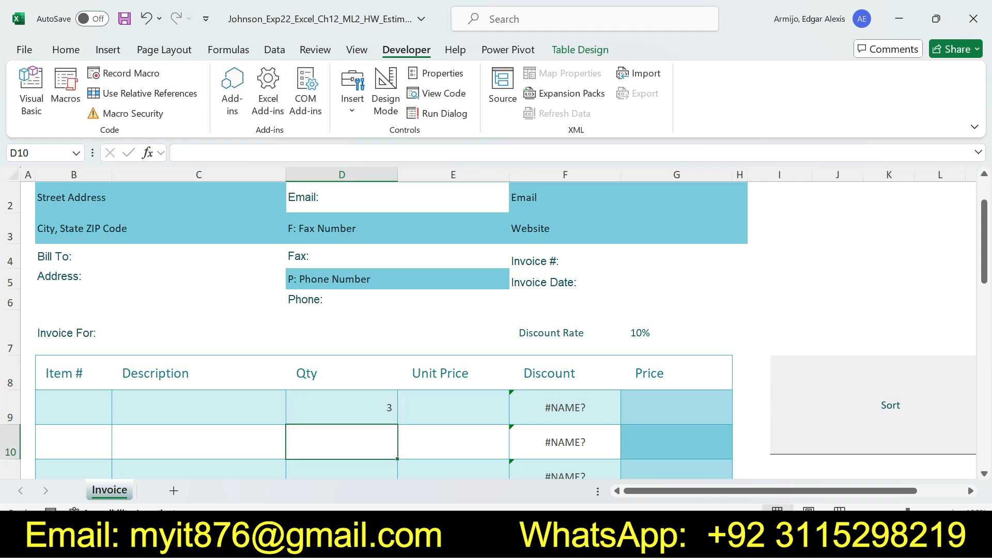
Check the unit price test value in the Word instructions, then enter 125 in cell E9 of the workbook
key("alt+Tab")
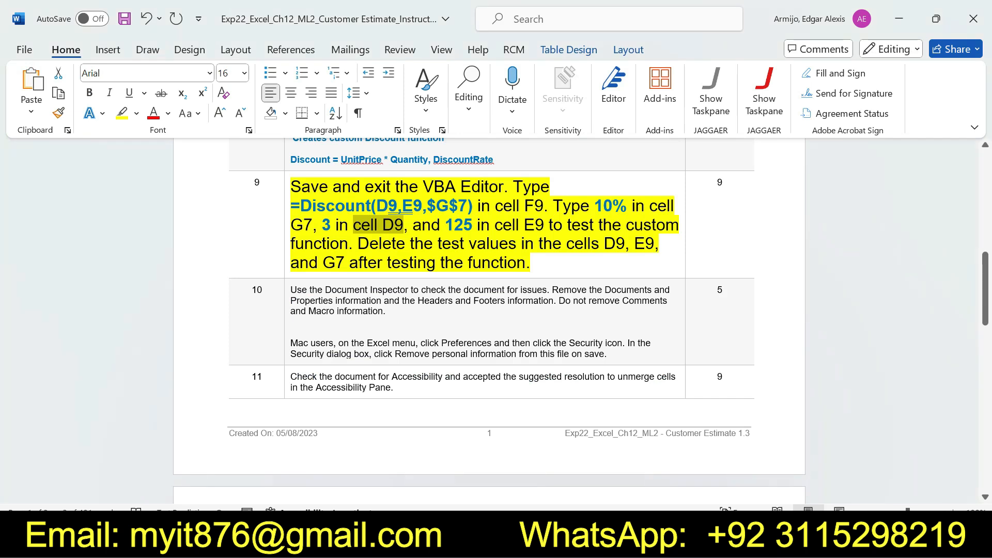
left_click_drag(445, 225, 348, 244)
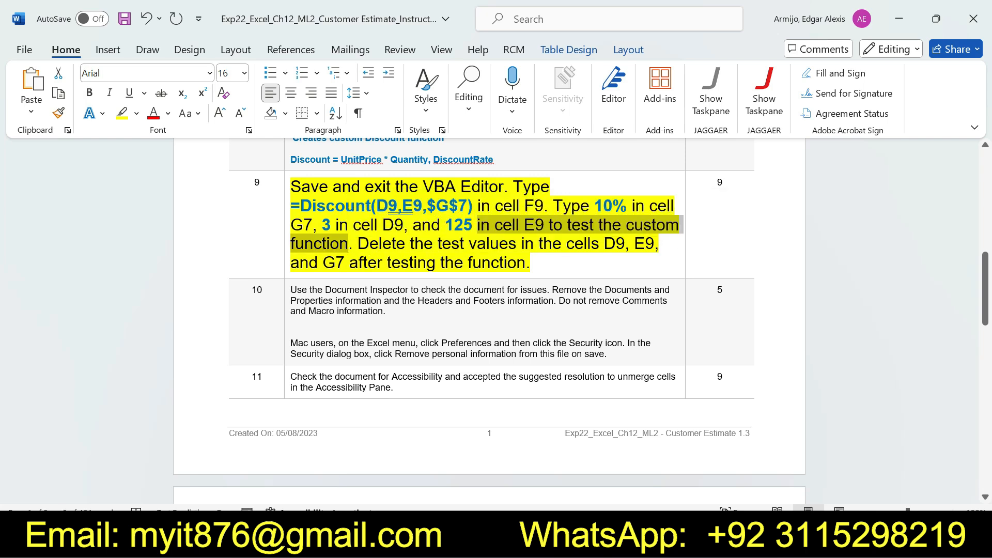
key("alt+Tab")
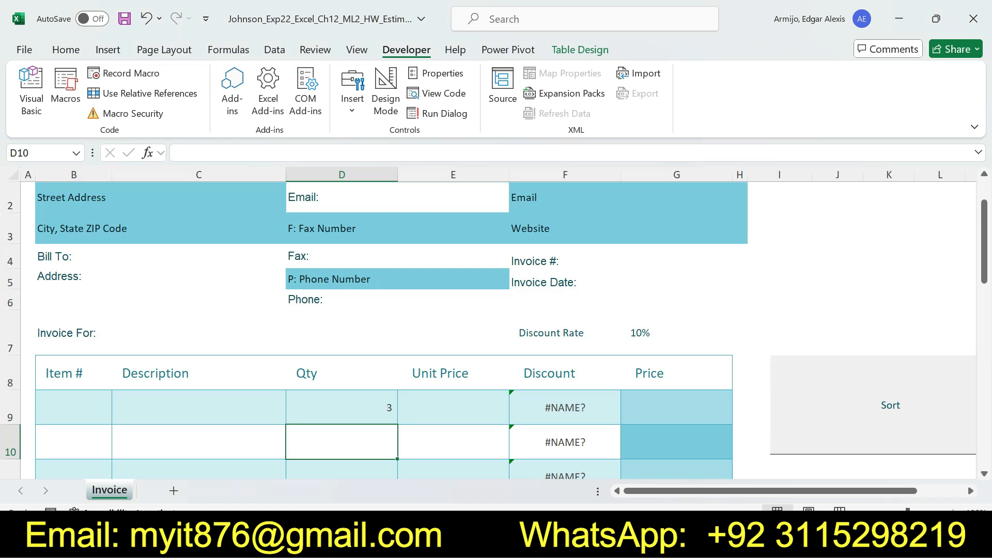
left_click(453, 407)
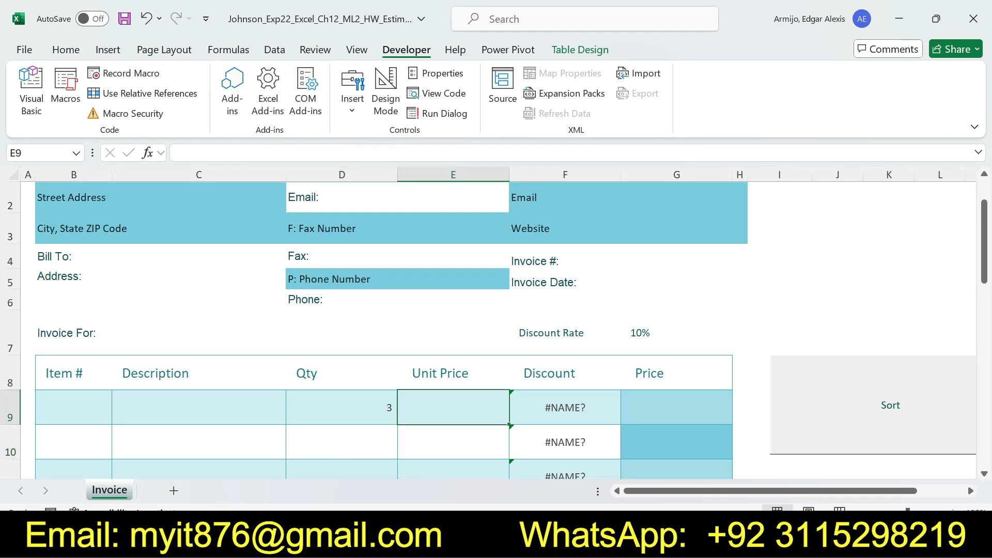
type("125")
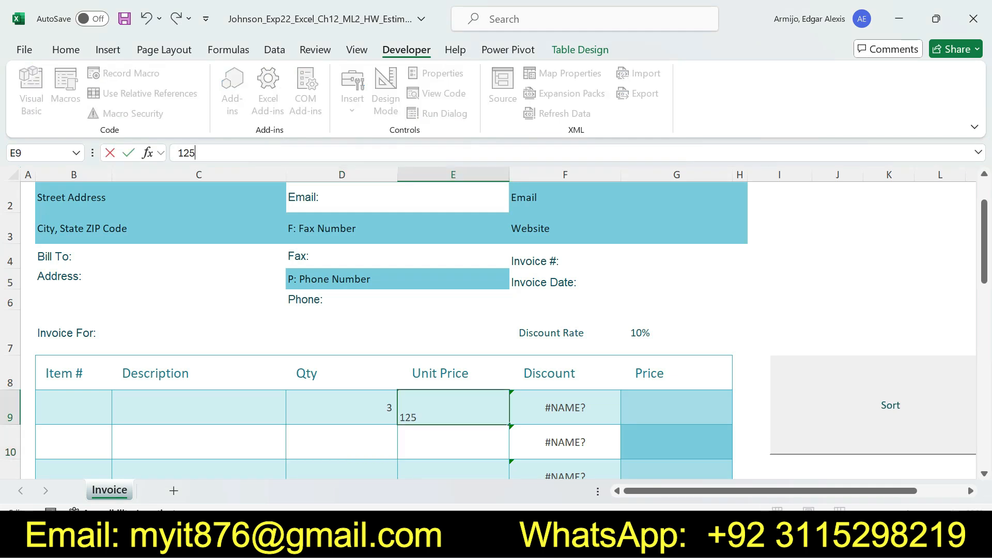
key("Return")
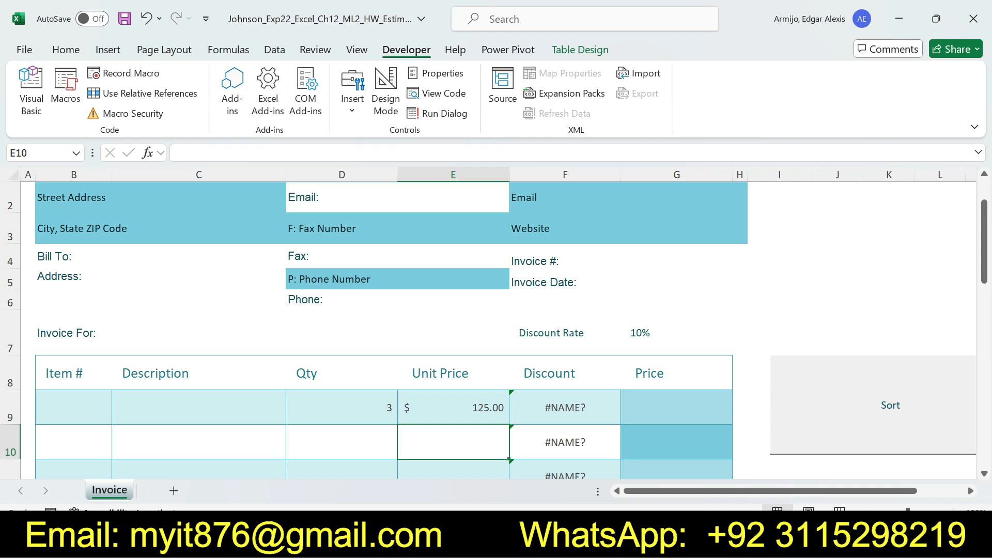
Mark the cleanup instruction of step 9 in Word, then delete the test values from cells D9, E9 and G7 in Excel
key("alt+Tab")
left_click_drag(357, 244, 645, 243)
left_click_drag(568, 243, 654, 243)
left_click_drag(322, 262, 530, 262)
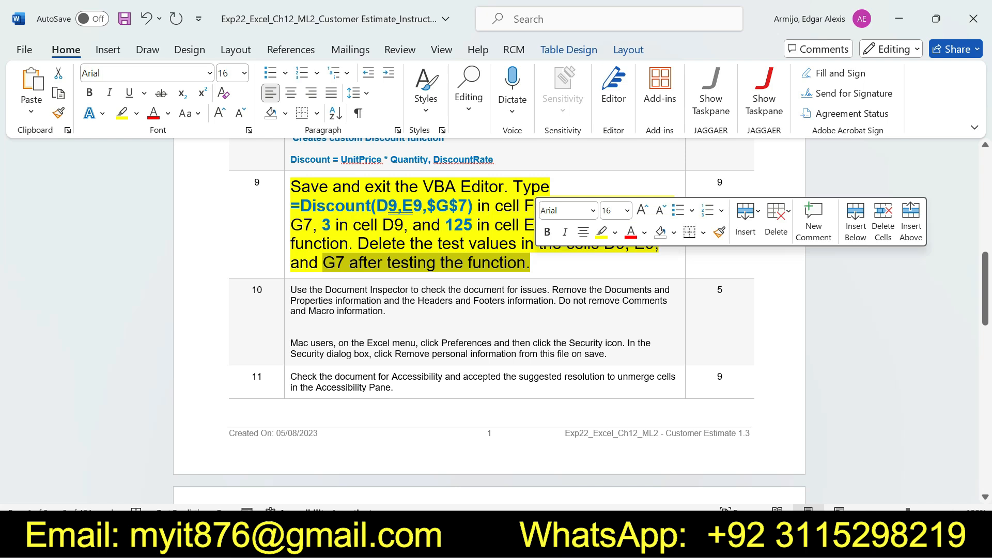
left_click_drag(358, 243, 525, 262)
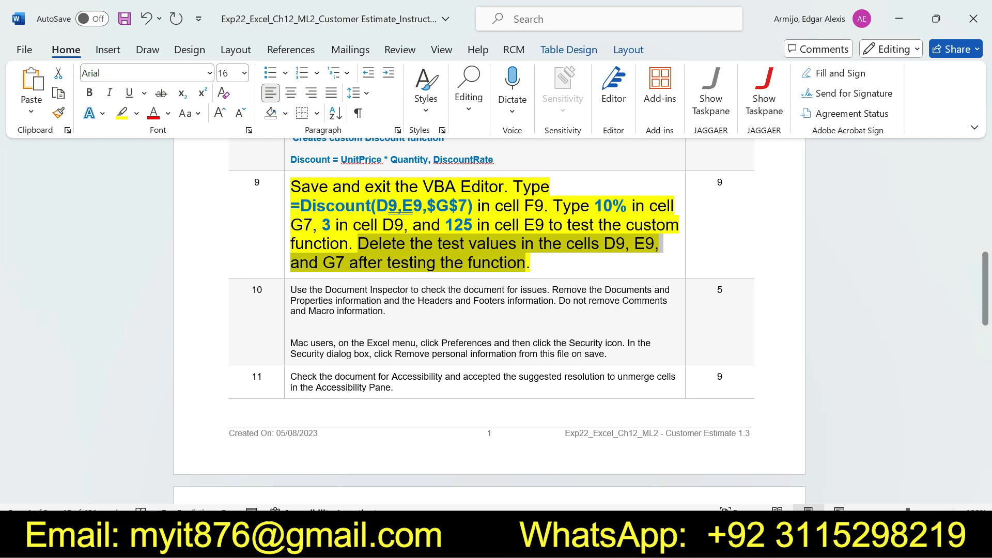
left_click(708, 450)
left_click(341, 407)
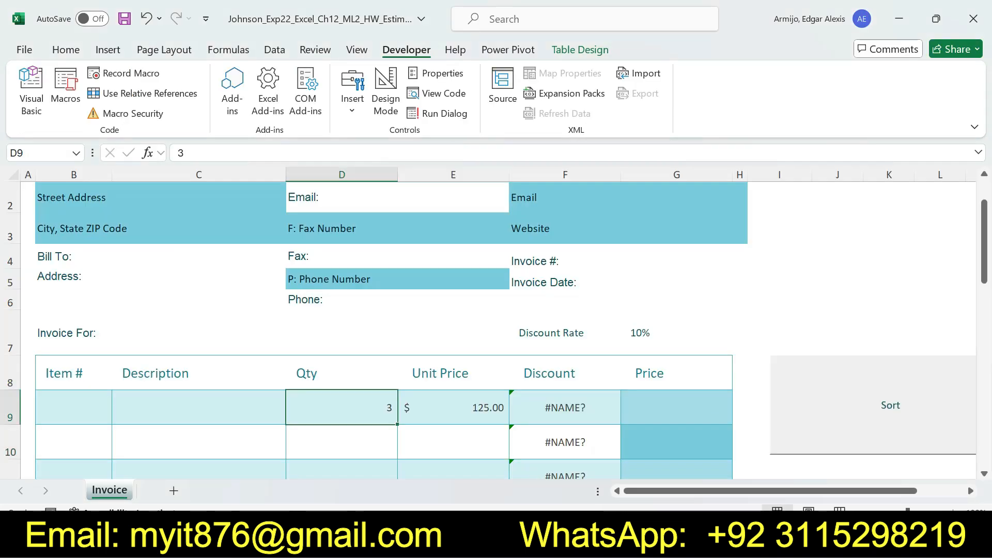
left_click(453, 407, "ctrl")
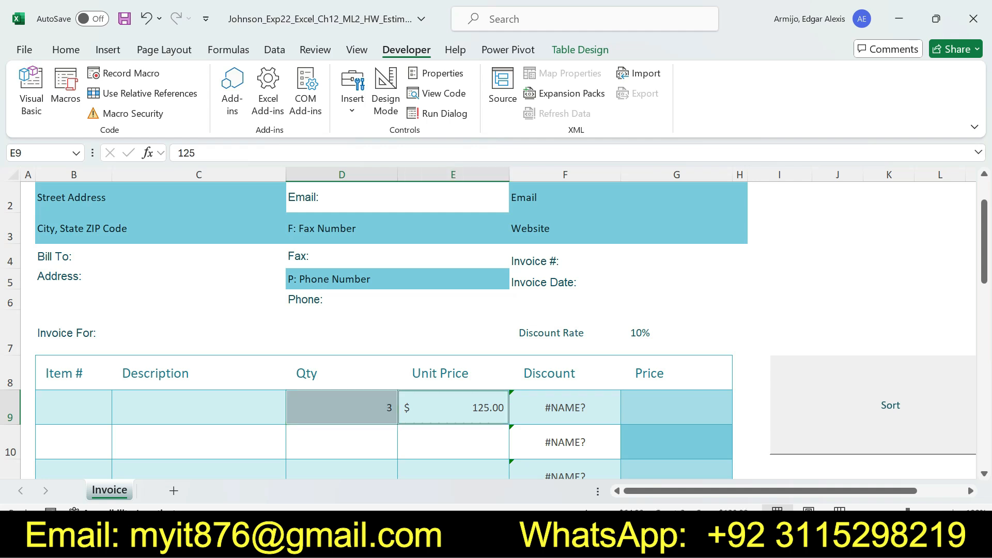
key("alt+Tab")
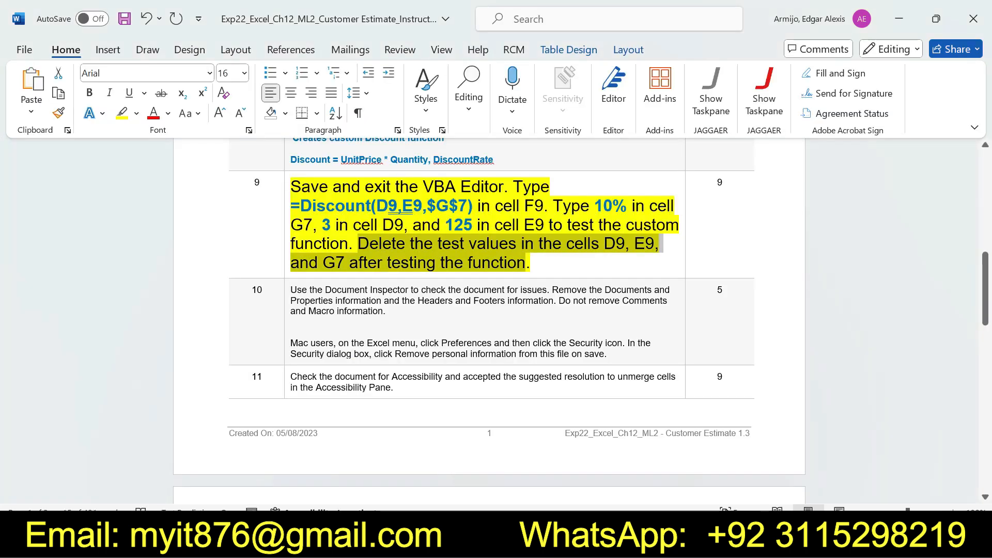
key("alt+Tab")
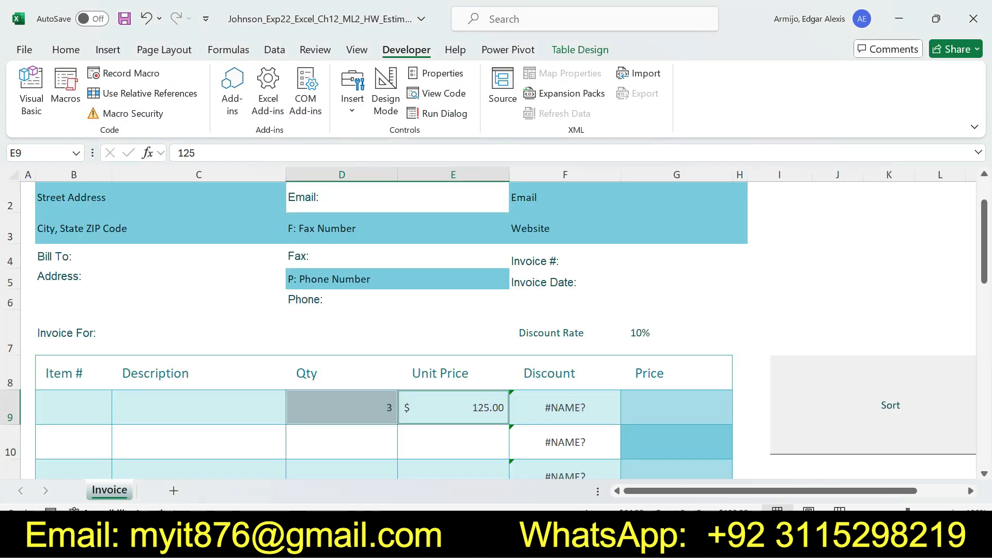
left_click(676, 333)
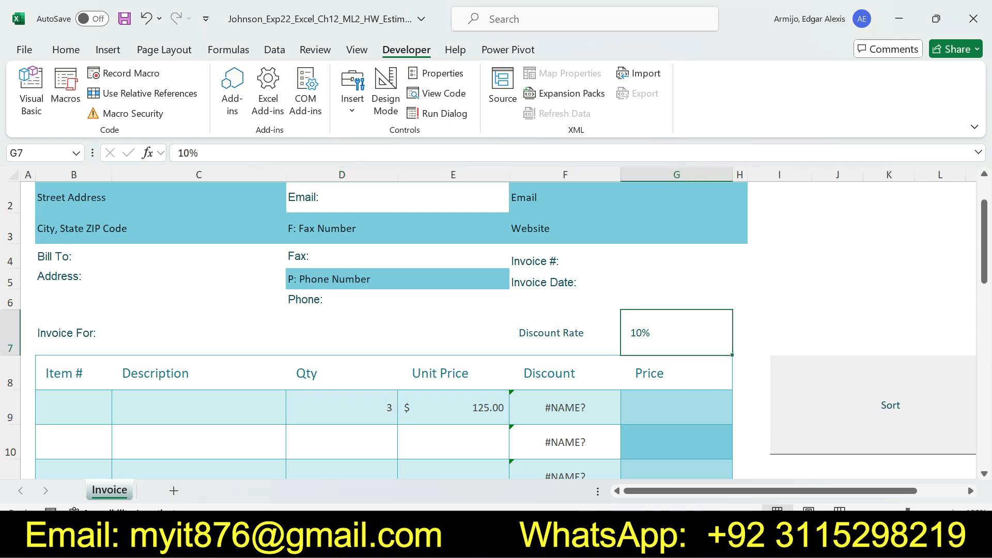
left_click(453, 407, "ctrl")
left_click(342, 408, "ctrl")
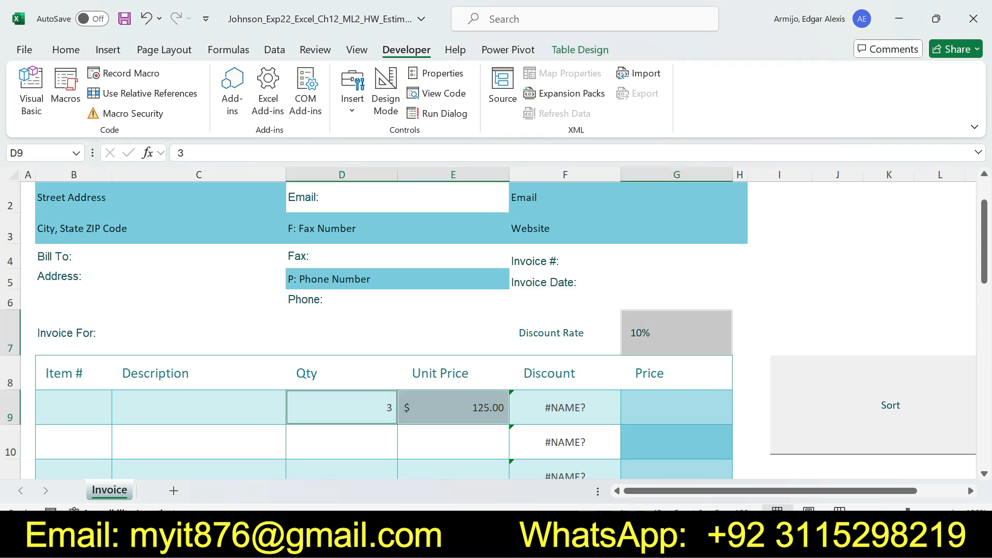
key("Delete")
Return to the Word instructions, set the step 9 text back to 9 pt and remove its yellow highlighting
key("alt+Tab")
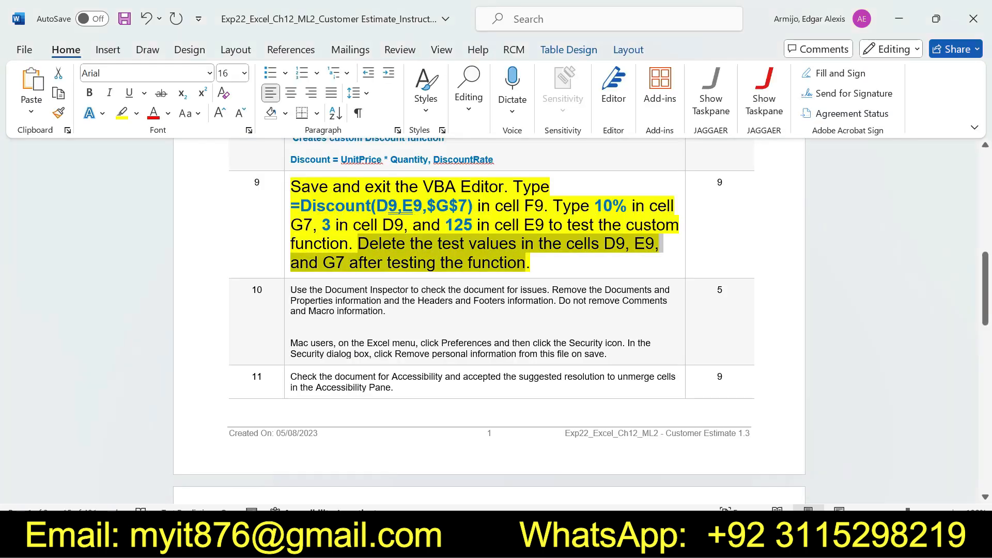
triple_click(336, 186)
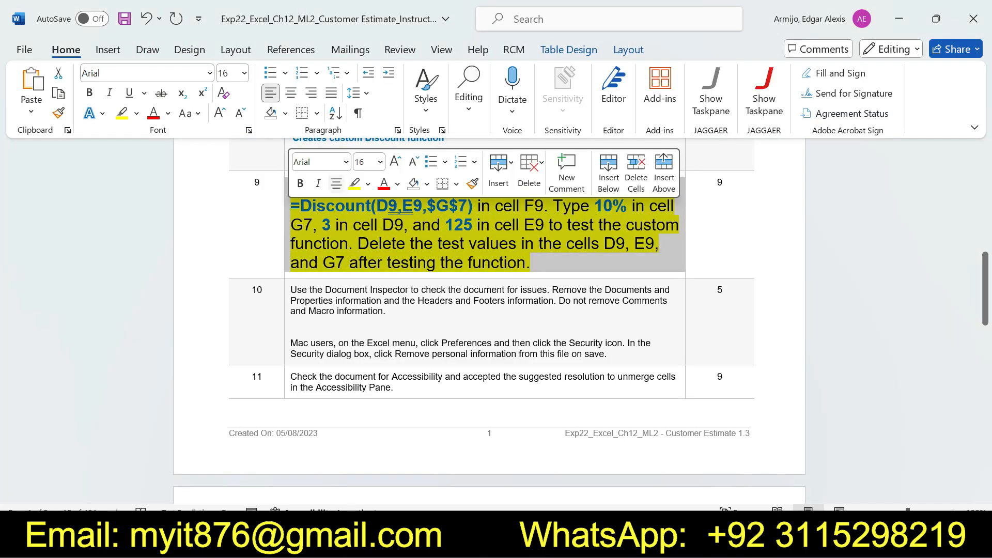
left_click(380, 162)
left_click(365, 198)
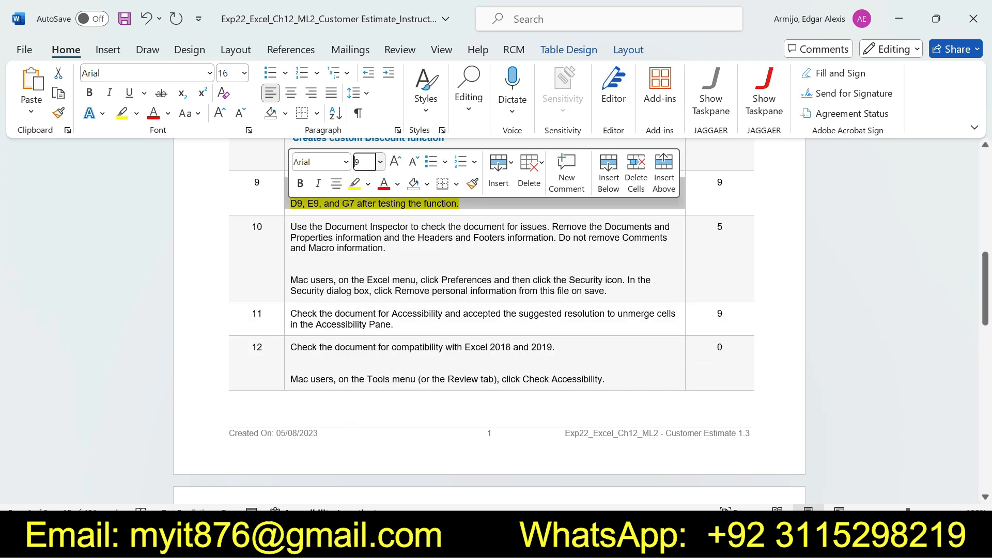
left_click(368, 183)
left_click(393, 308)
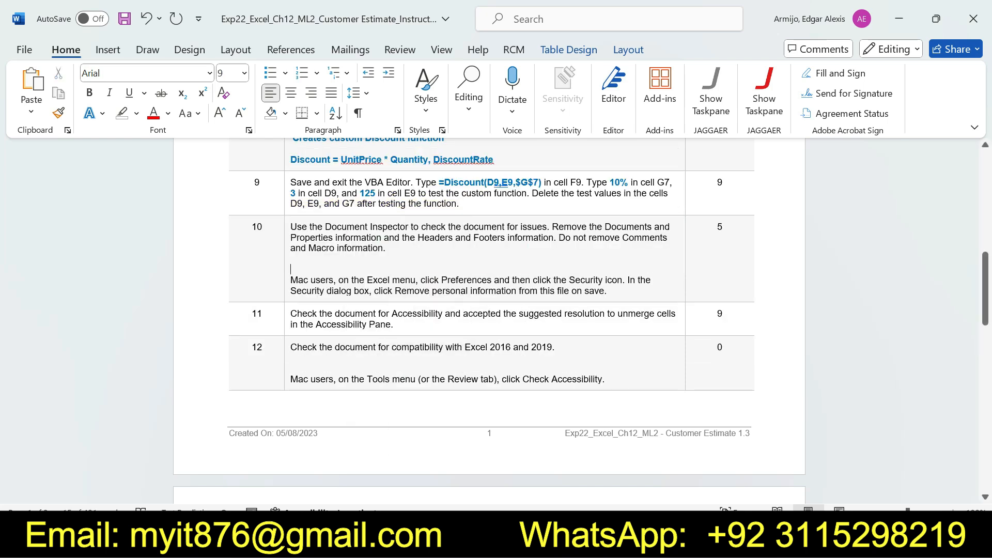
left_click_drag(985, 289, 984, 187)
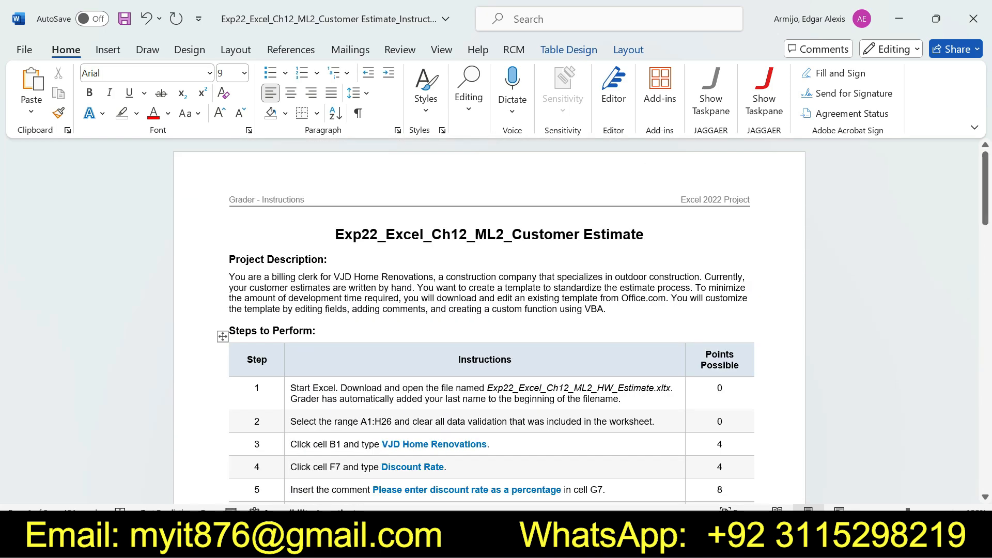